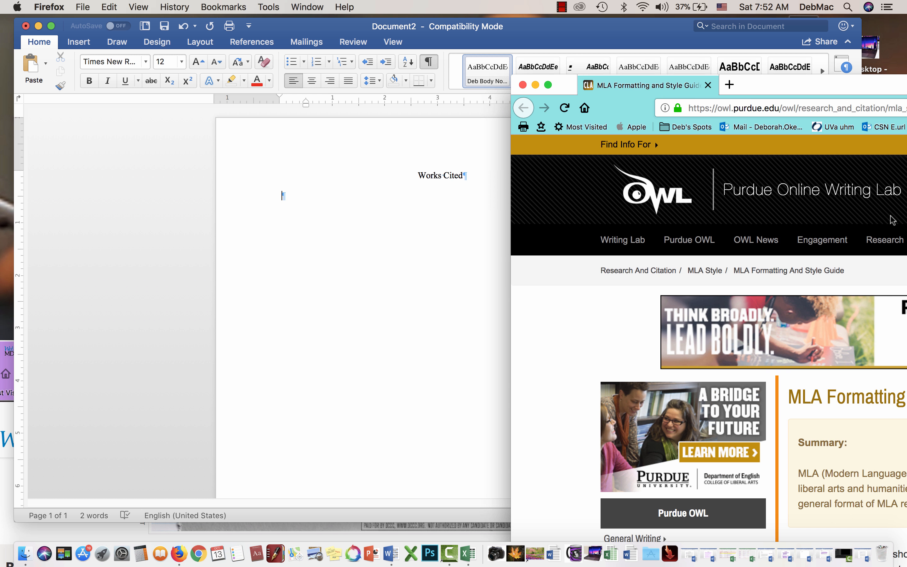
# Step: Move the Purdue OWL browser window beside the Works Cited document so both can be seen
pyautogui.click(880, 214)
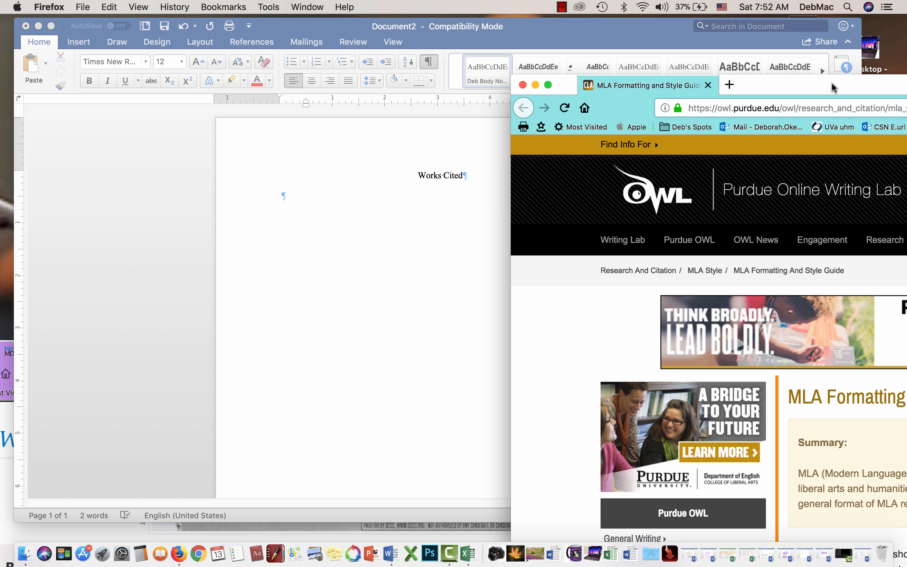
pyautogui.moveTo(831, 83); pyautogui.dragTo(709, 37)
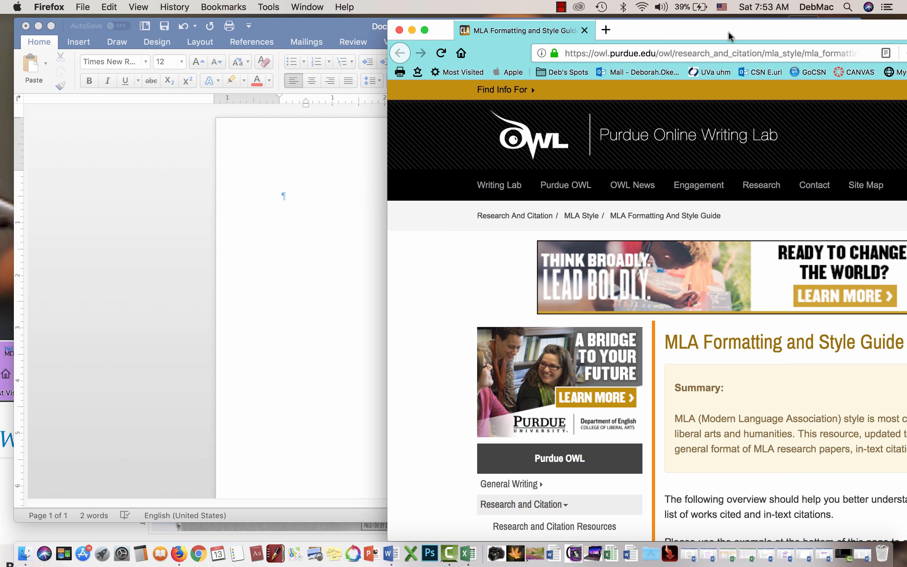
pyautogui.moveTo(729, 36); pyautogui.dragTo(354, 30)
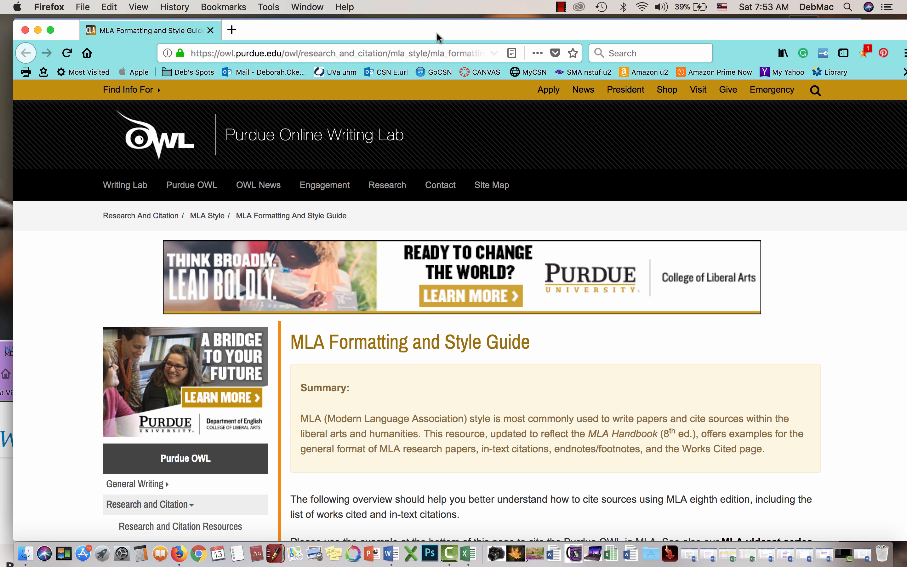
pyautogui.moveTo(434, 26); pyautogui.dragTo(898, 5)
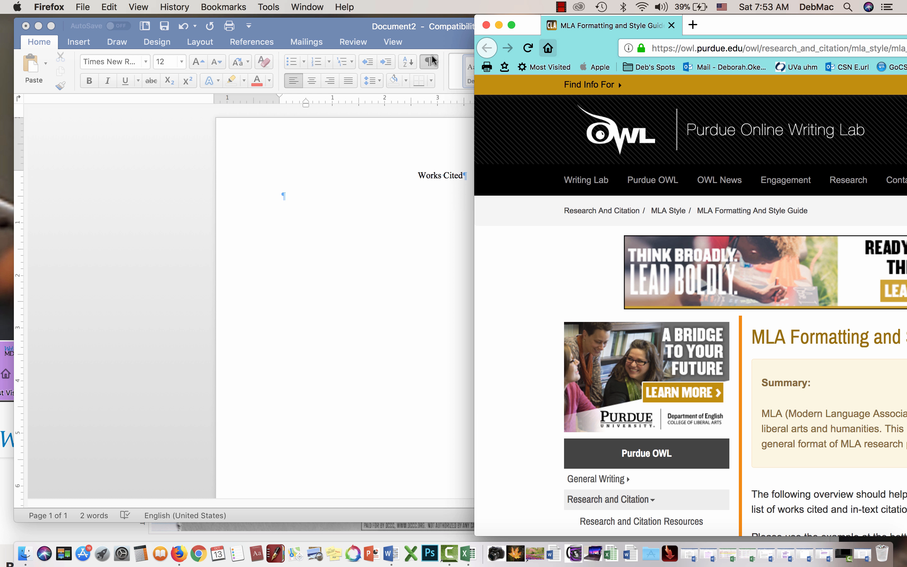
# Step: Shift the Works Cited document aside and place the WebMD school shootings article next to it
pyautogui.moveTo(346, 35); pyautogui.dragTo(473, 57)
pyautogui.click(109, 469)
pyautogui.moveTo(236, 359); pyautogui.dragTo(279, 39)
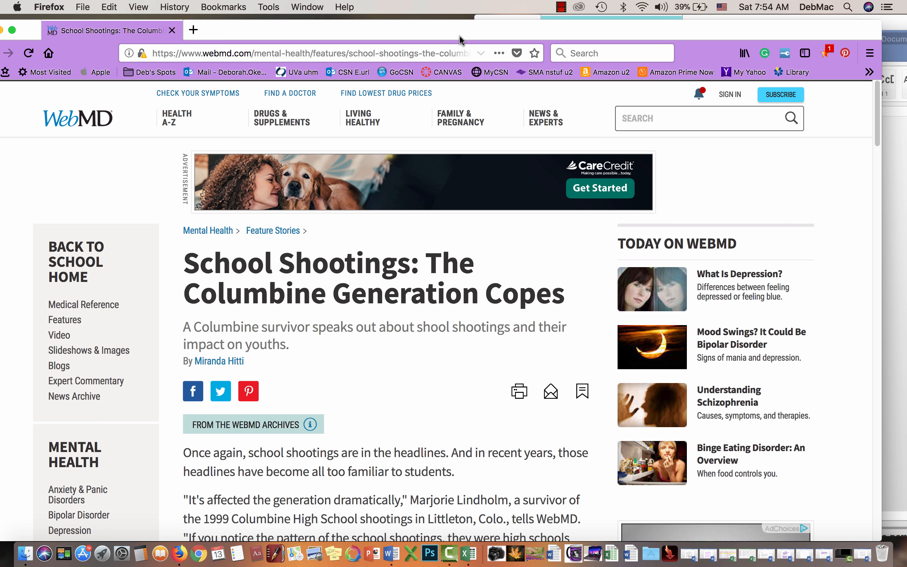
pyautogui.moveTo(461, 26); pyautogui.dragTo(233, 93)
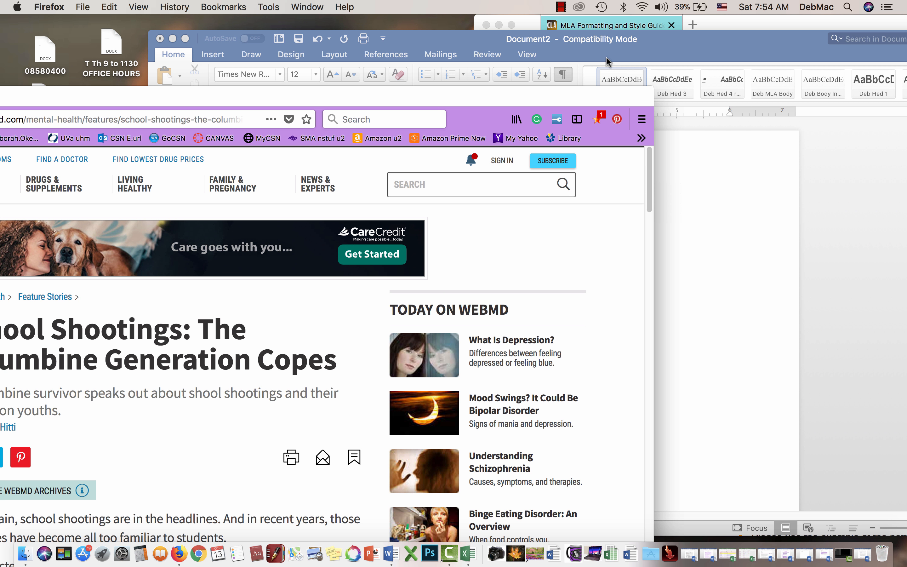
# Step: Bring the Purdue OWL window forward and open its "MLA Works Cited: Electronic Sources" page
pyautogui.click(710, 21)
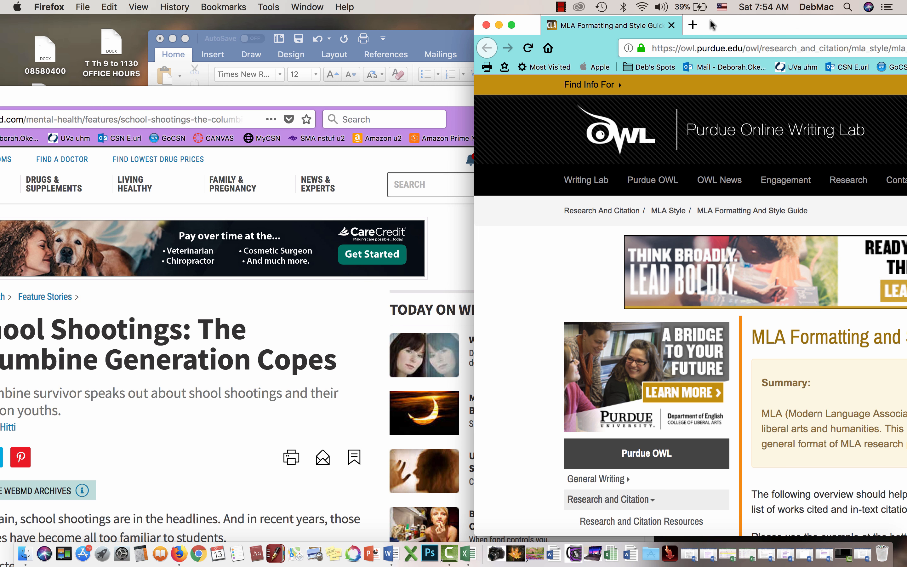
pyautogui.moveTo(693, 25); pyautogui.dragTo(405, 25)
pyautogui.scroll(-5, 473, 319)
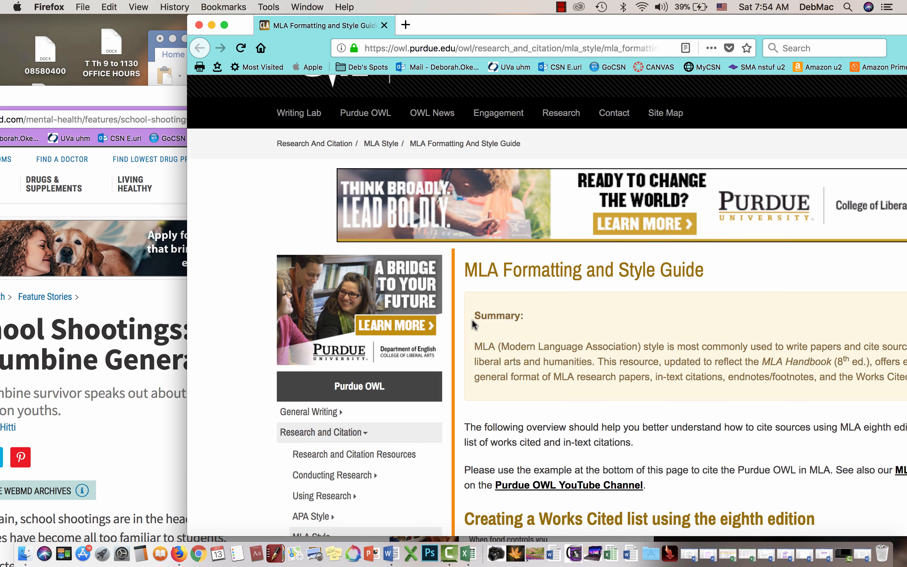
pyautogui.scroll(-8, 473, 318)
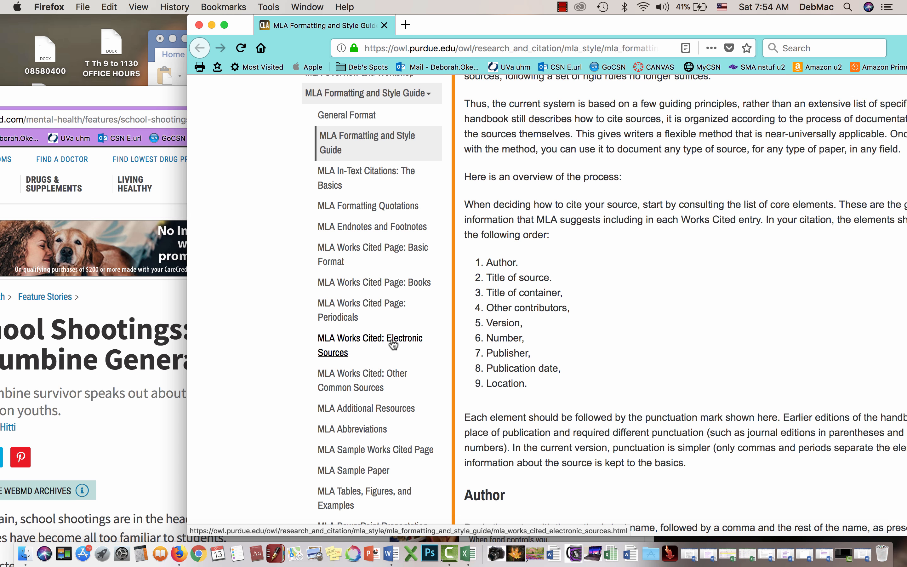
pyautogui.click(393, 343)
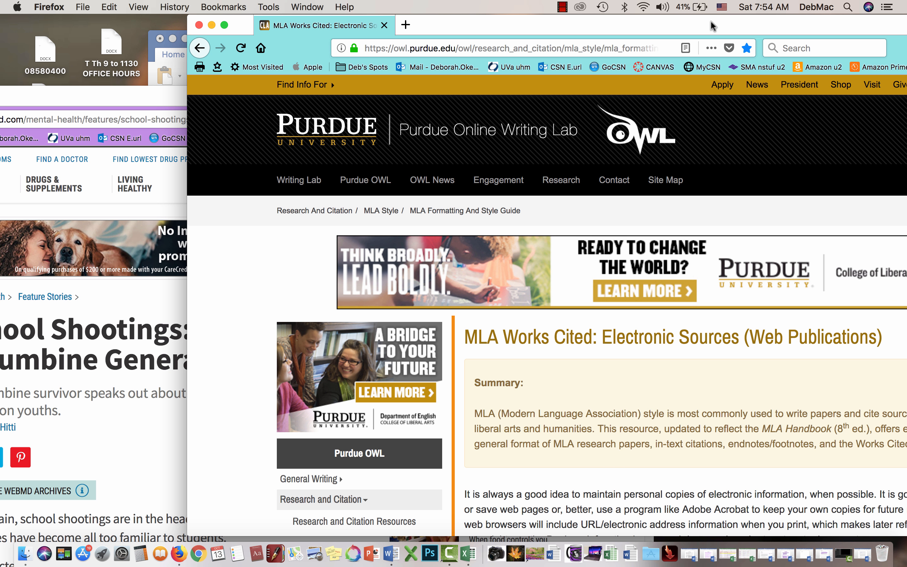
# Step: Look through the electronic sources guide down to the citation examples under "A Page on a Web Site"
pyautogui.moveTo(714, 25); pyautogui.dragTo(569, 23)
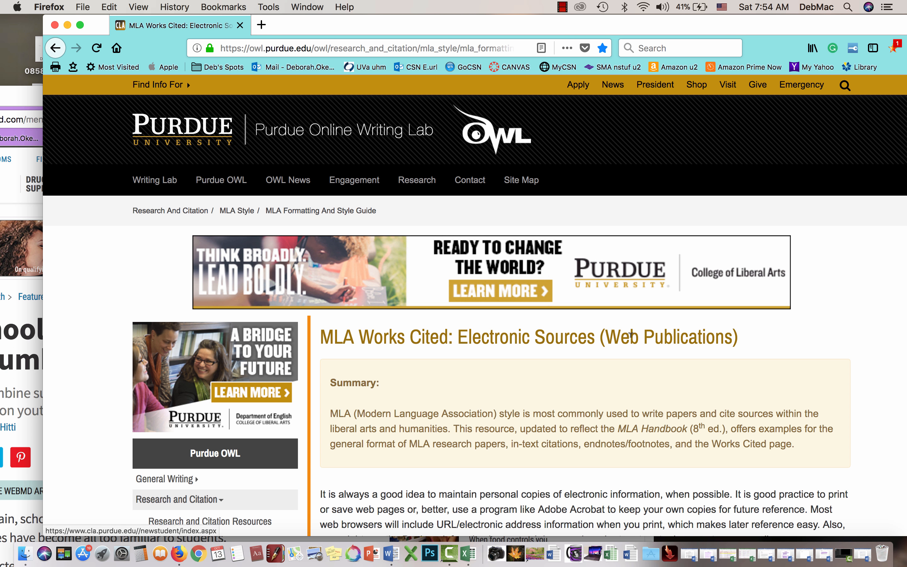
pyautogui.scroll(-10, 701, 353)
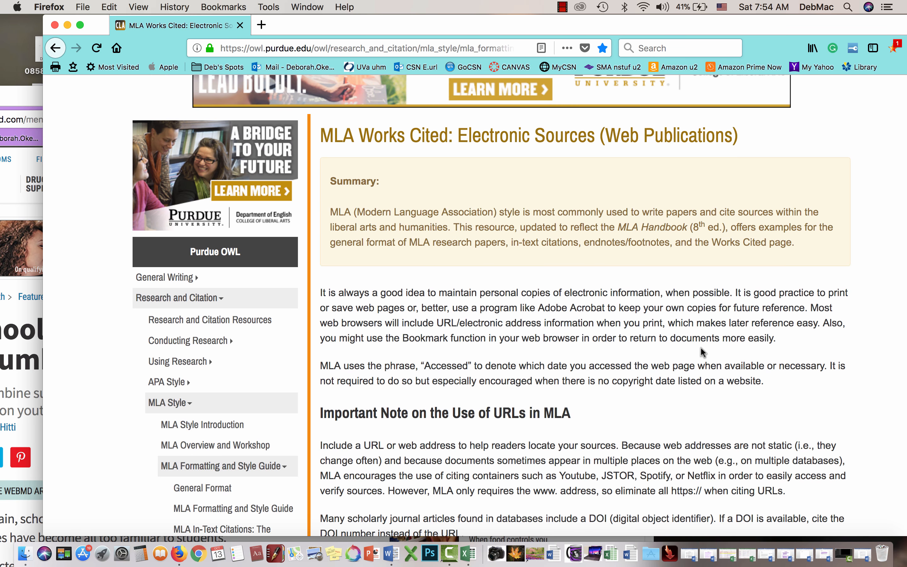
pyautogui.scroll(-4, 702, 345)
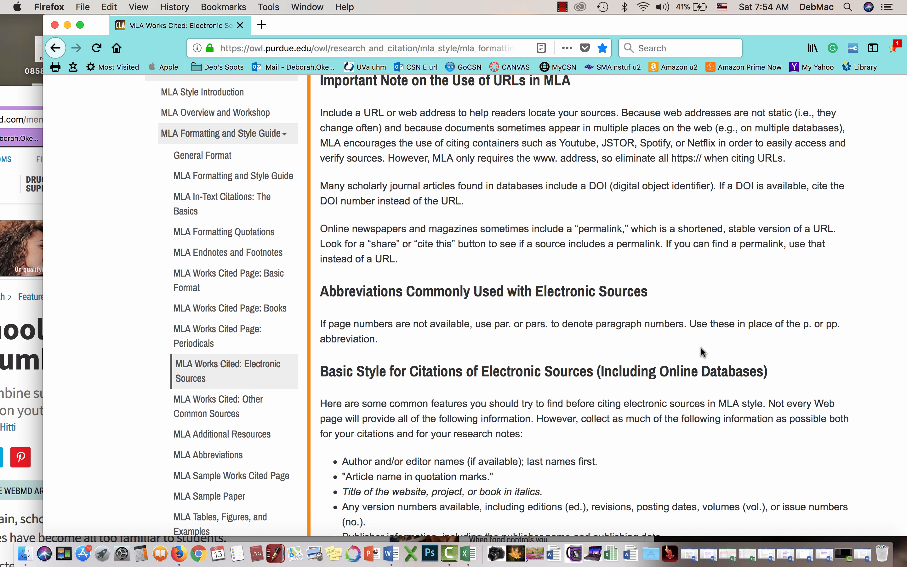
pyautogui.scroll(-4, 702, 352)
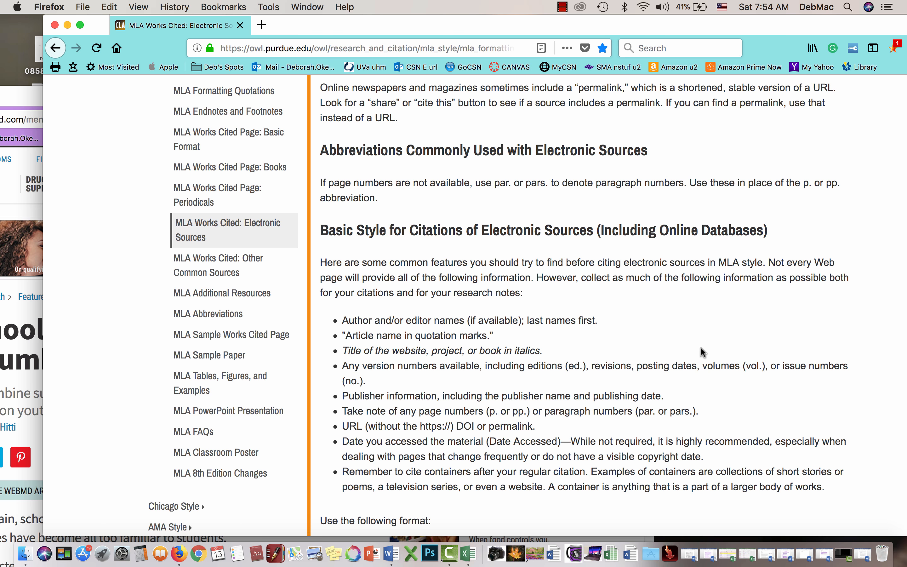
pyautogui.scroll(-9, 703, 353)
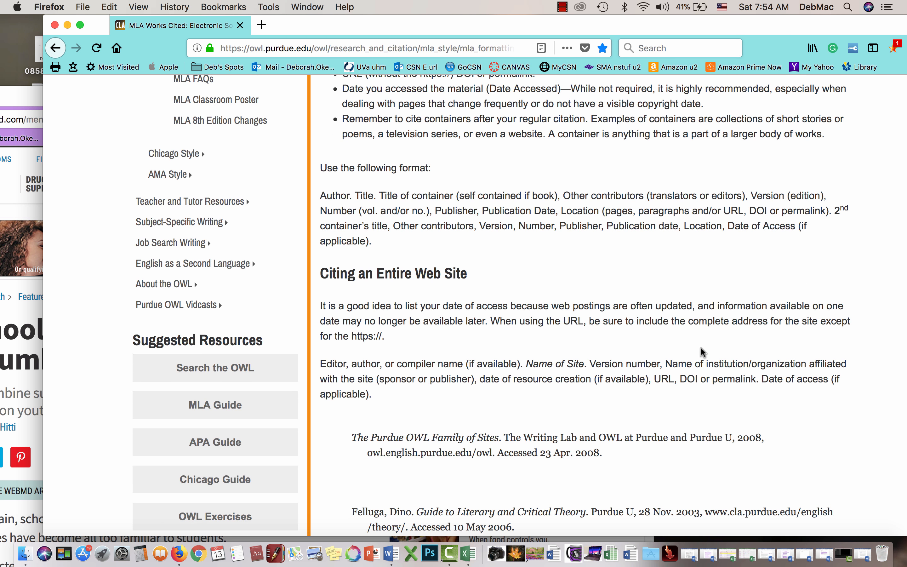
pyautogui.scroll(-4, 703, 352)
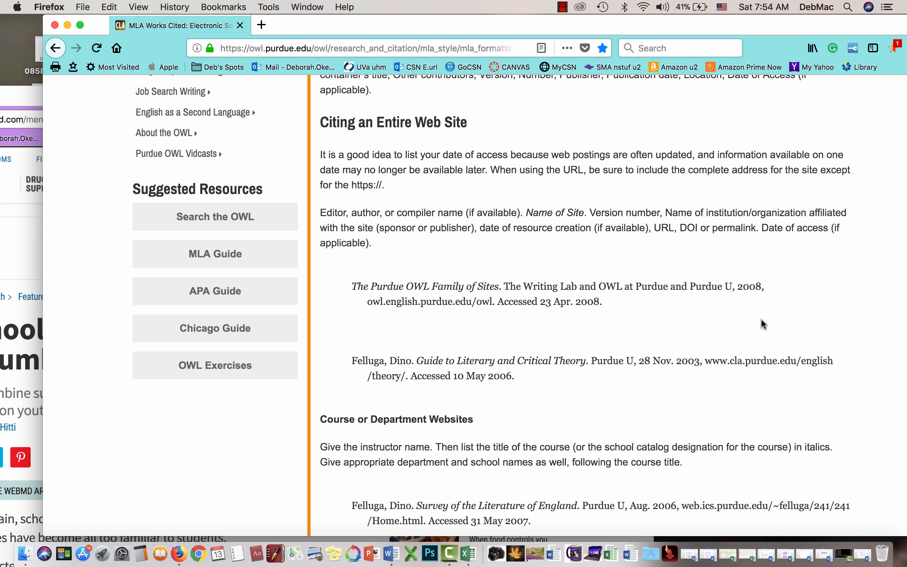
pyautogui.scroll(-3, 701, 347)
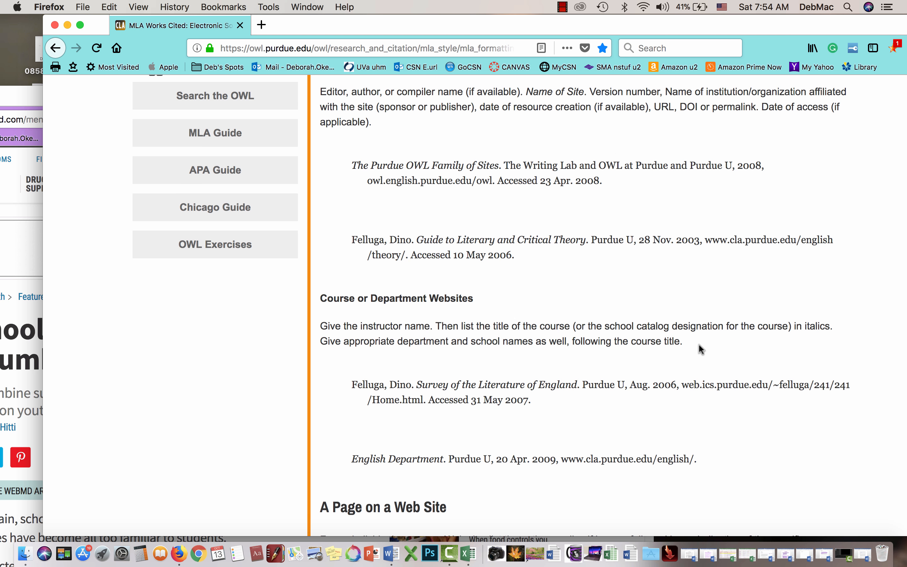
pyautogui.scroll(-5, 652, 341)
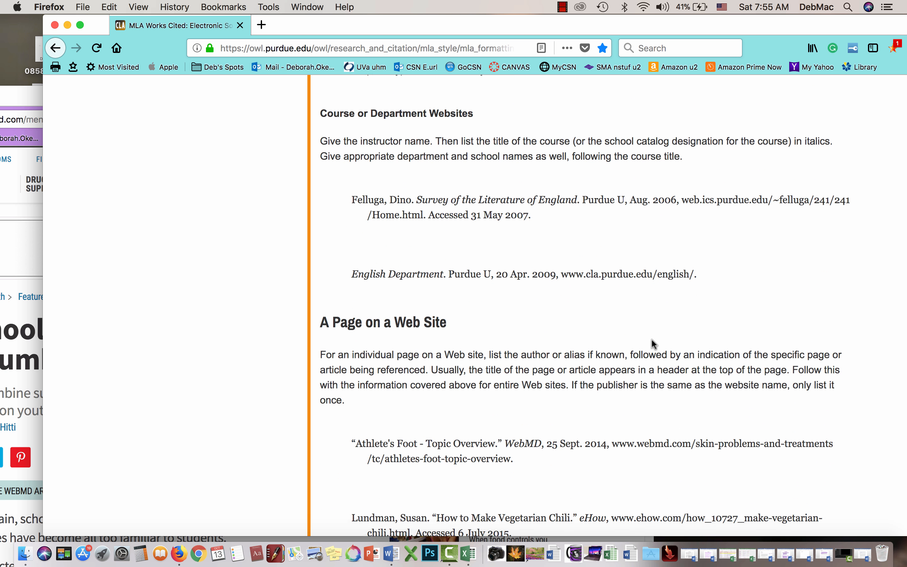
pyautogui.scroll(-3, 653, 342)
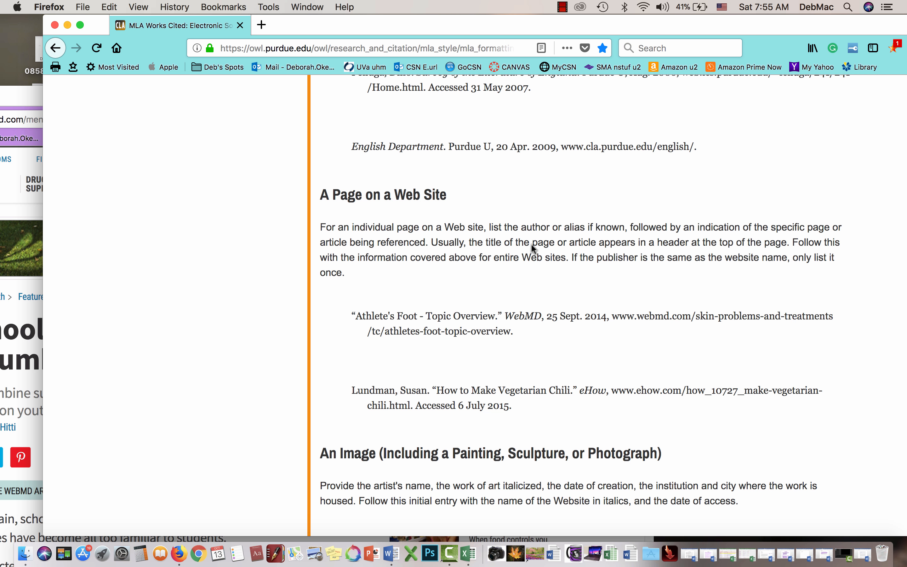
# Step: Arrange the WebMD article and the citation guide around the Works Cited document so all three windows are within reach
pyautogui.moveTo(518, 20); pyautogui.dragTo(778, 20)
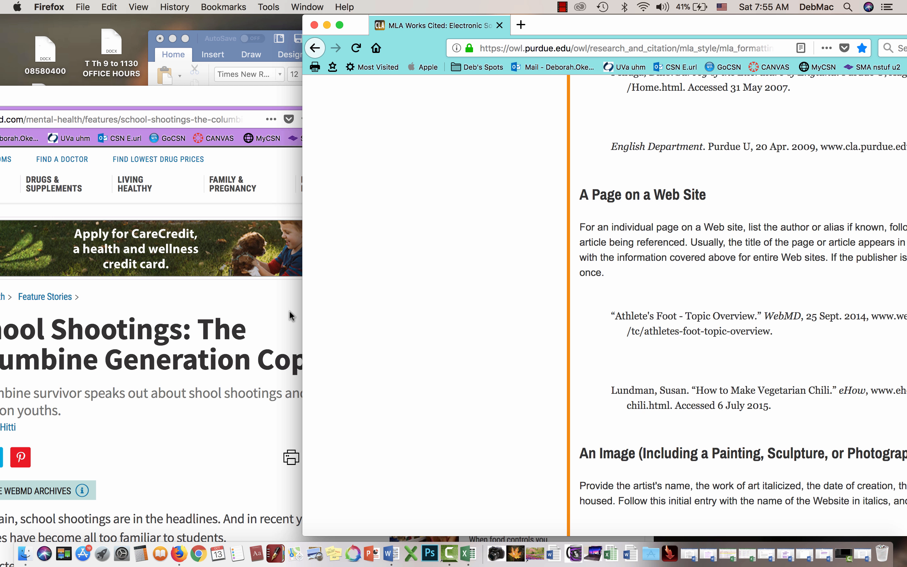
pyautogui.click(275, 317)
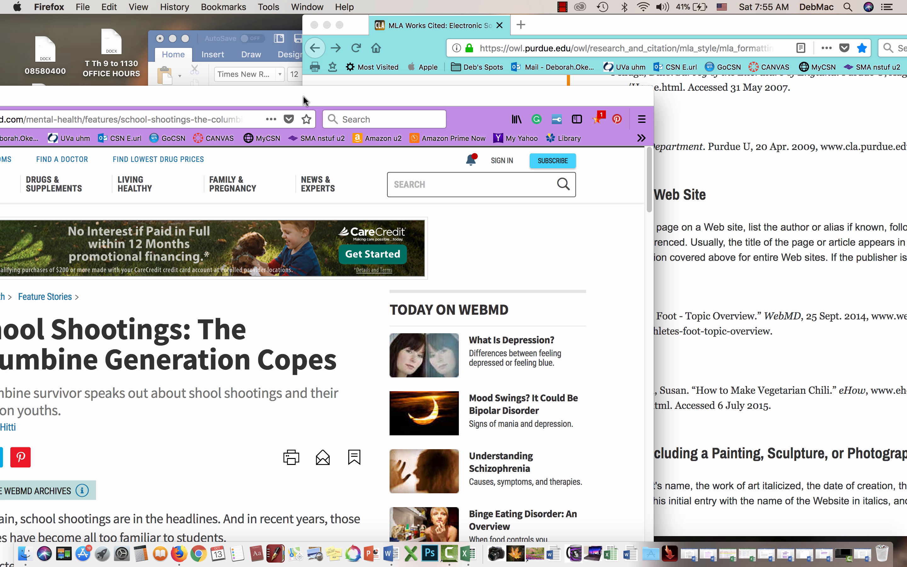
pyautogui.moveTo(305, 100); pyautogui.dragTo(468, 34)
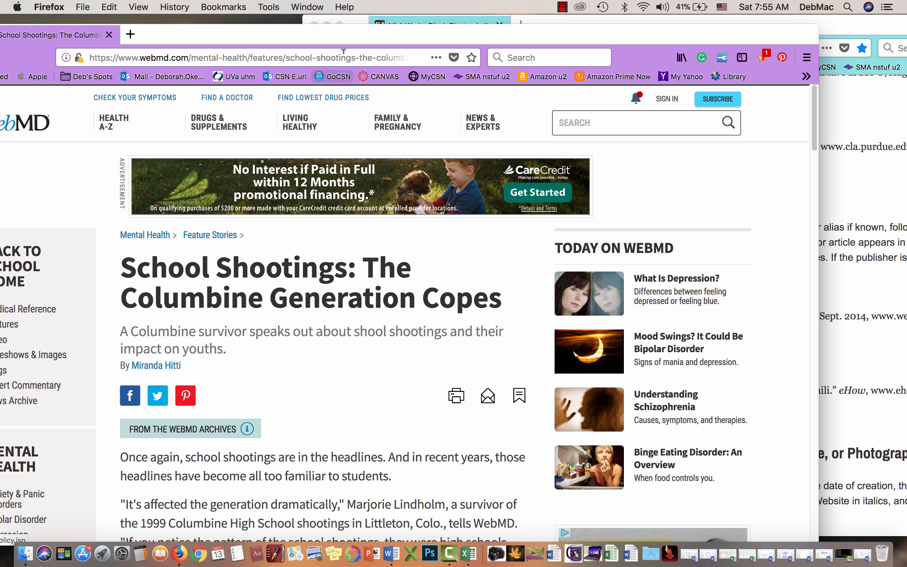
pyautogui.moveTo(342, 40); pyautogui.dragTo(111, 294)
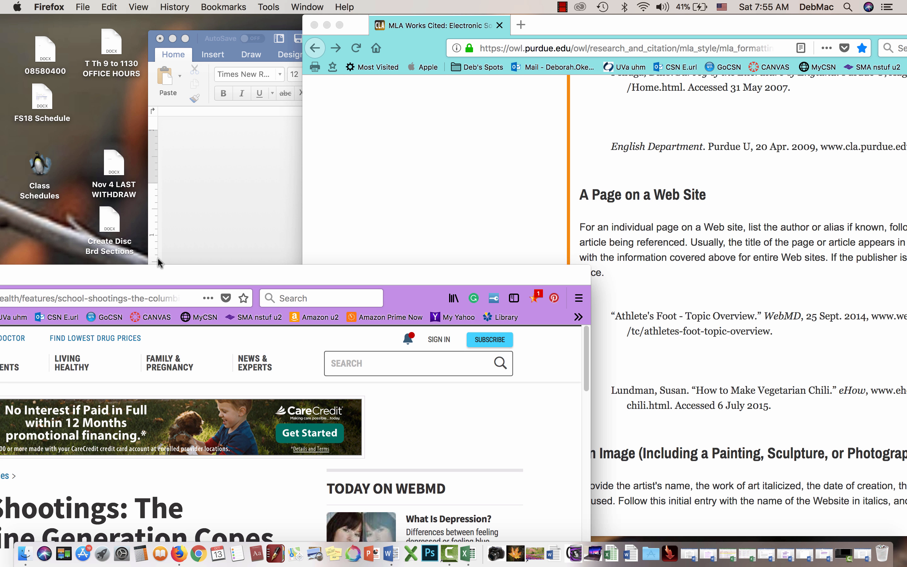
pyautogui.click(419, 140)
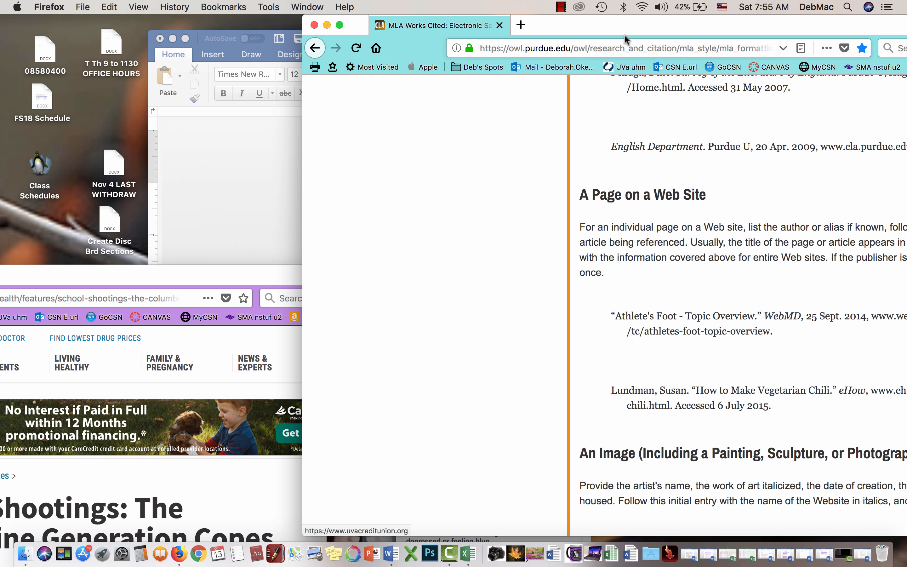
pyautogui.moveTo(627, 31); pyautogui.dragTo(429, 36)
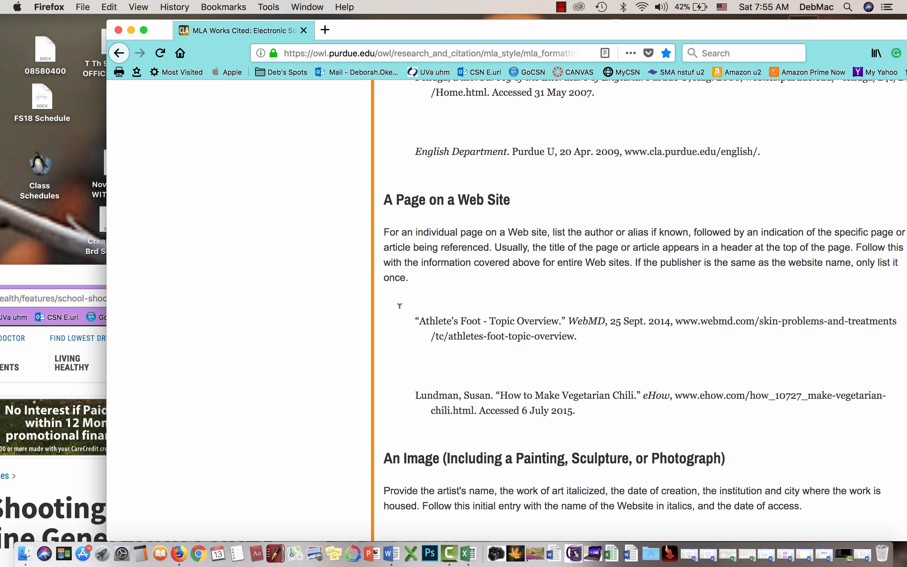
pyautogui.moveTo(373, 37); pyautogui.dragTo(786, 181)
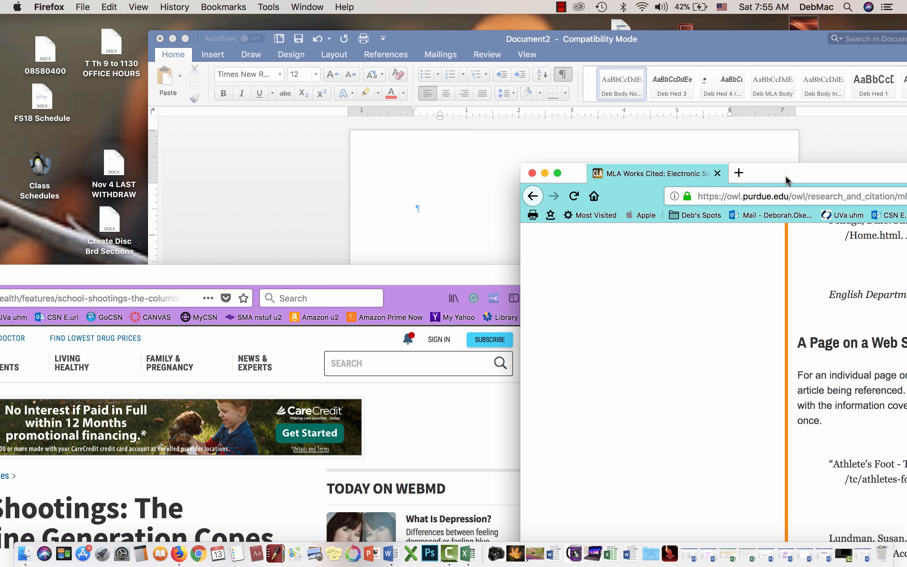
# Step: Using the WebMD article's byline, enter the author's name below the Works Cited heading, last name first with a comma
pyautogui.click(459, 211)
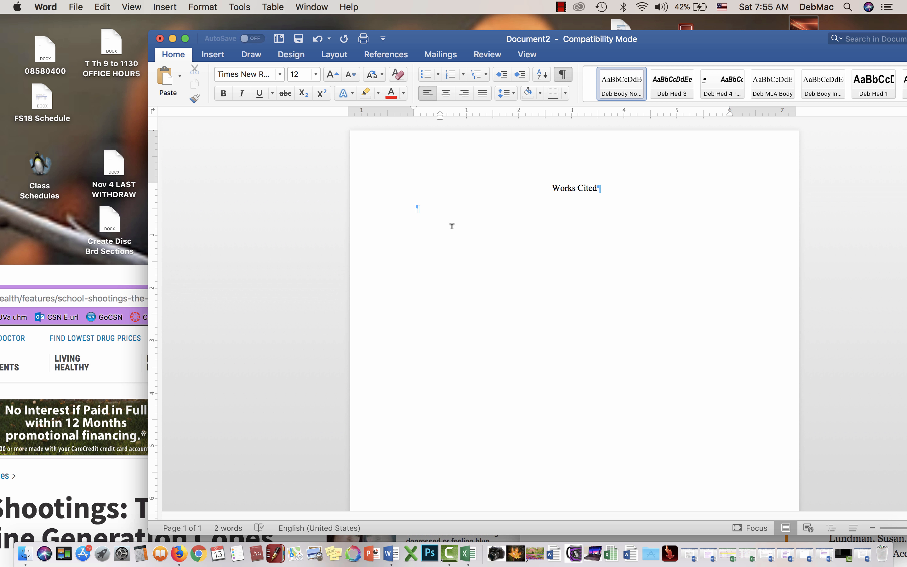
pyautogui.moveTo(105, 275); pyautogui.dragTo(346, 173)
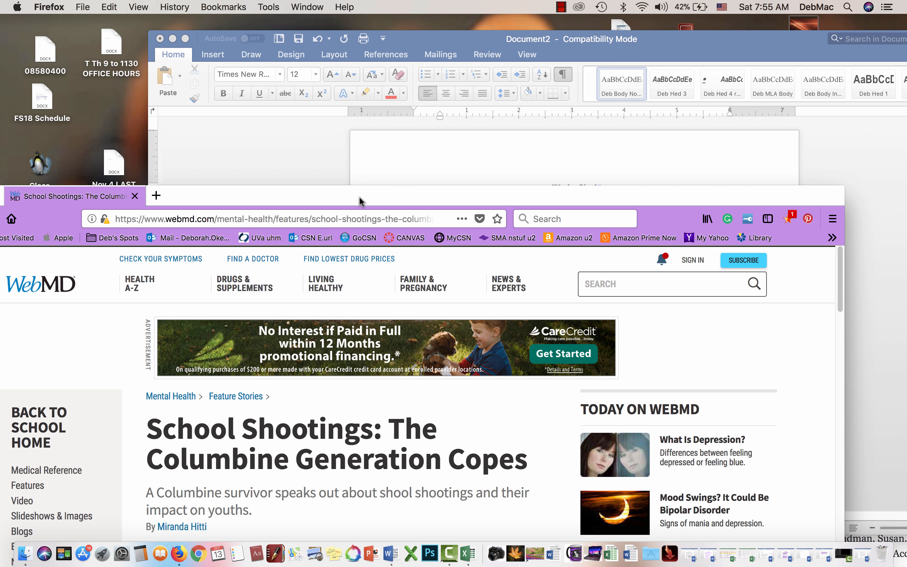
pyautogui.click(403, 37)
pyautogui.moveTo(403, 38); pyautogui.dragTo(470, 6)
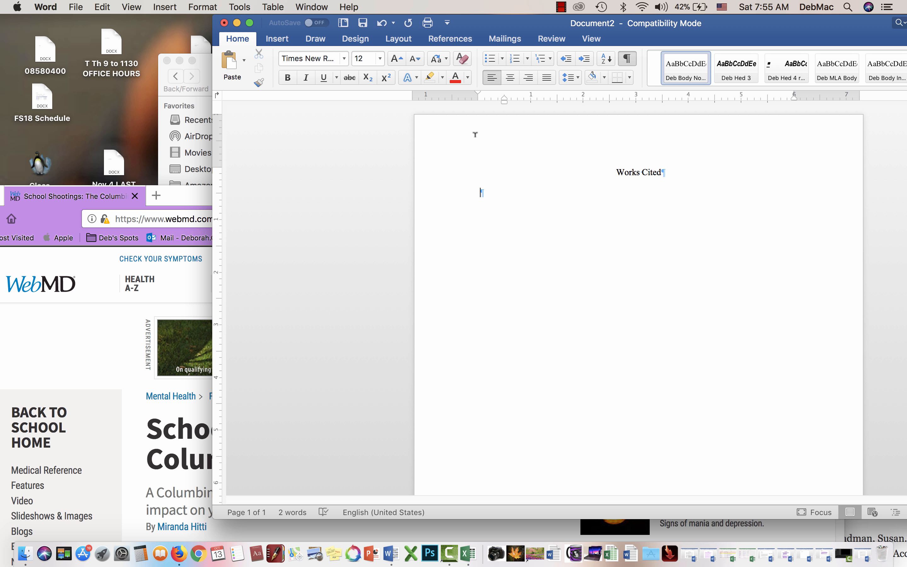
pyautogui.write('Hitti')
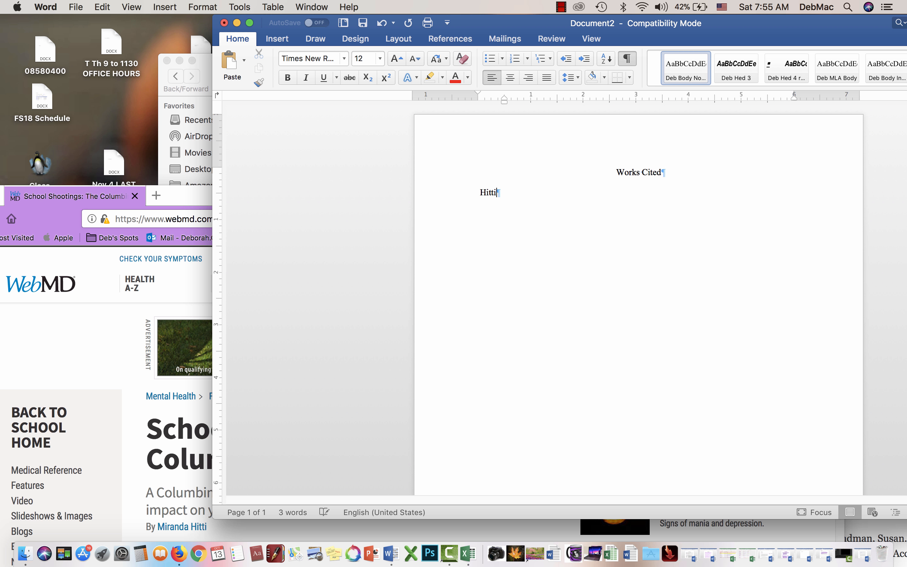
pyautogui.write(', Miranda')
# Step: Check the author punctuation in the guide's web page example and add a period after the author's name in the citation
pyautogui.moveTo(500, 28); pyautogui.dragTo(173, 94)
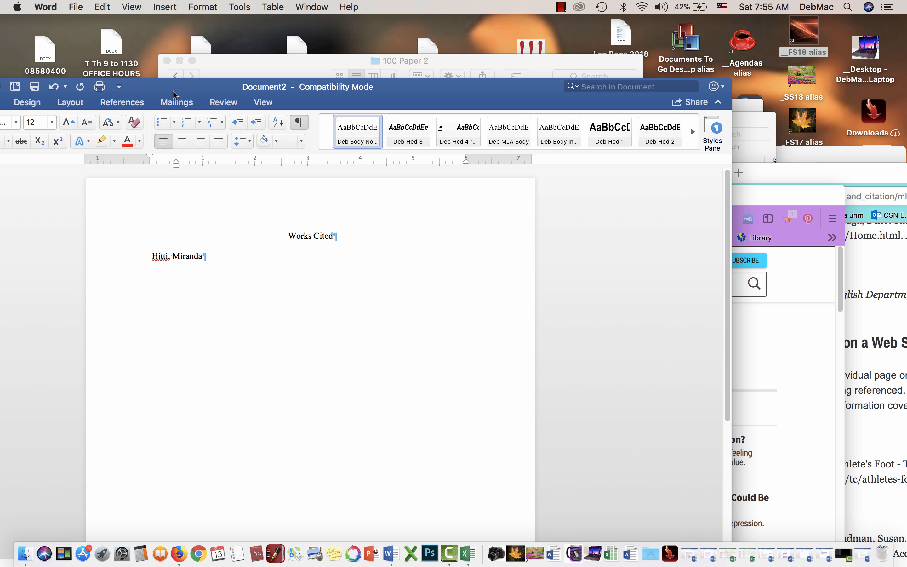
pyautogui.click(872, 264)
pyautogui.moveTo(831, 181); pyautogui.dragTo(530, 57)
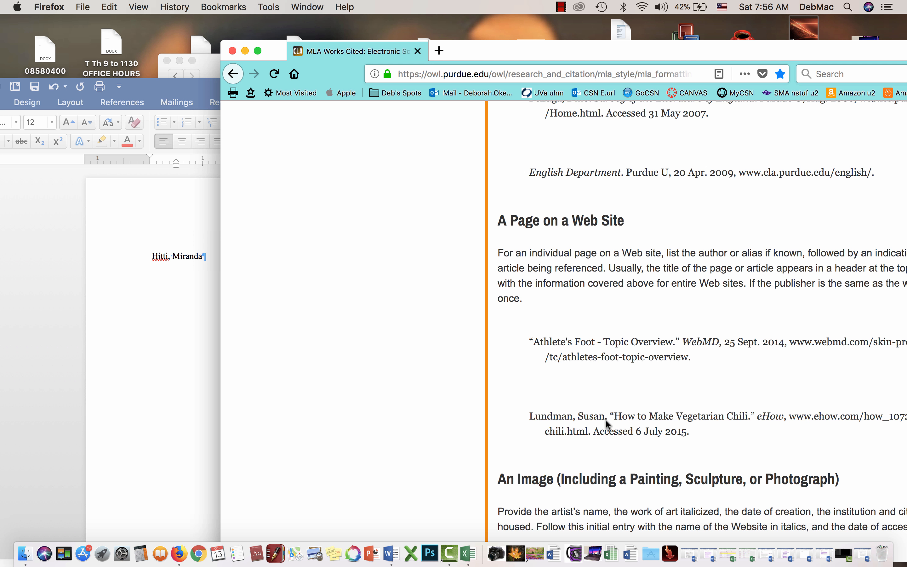
pyautogui.click(185, 340)
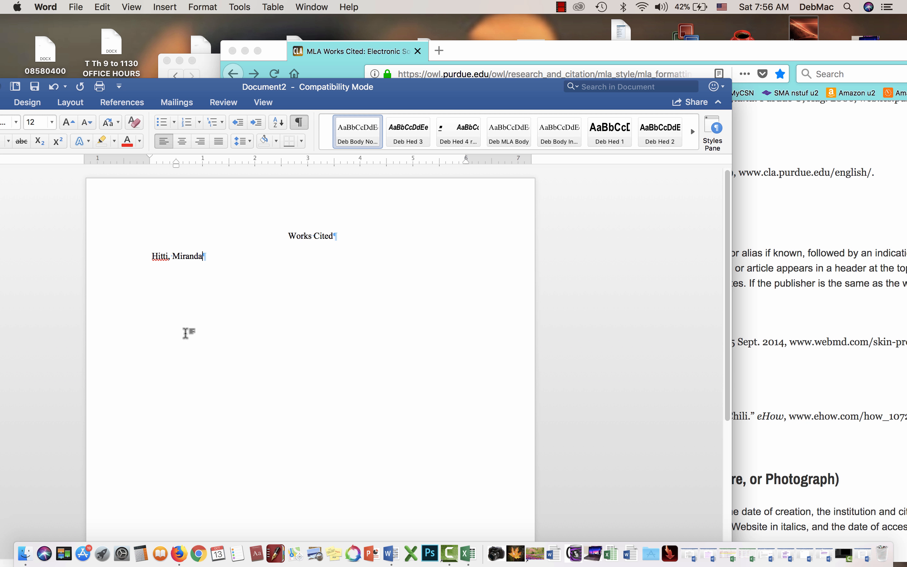
pyautogui.write('.')
# Step: Return to the guide's "Basic Style for Citations of Electronic Sources" section to review the order of citation elements
pyautogui.click(787, 296)
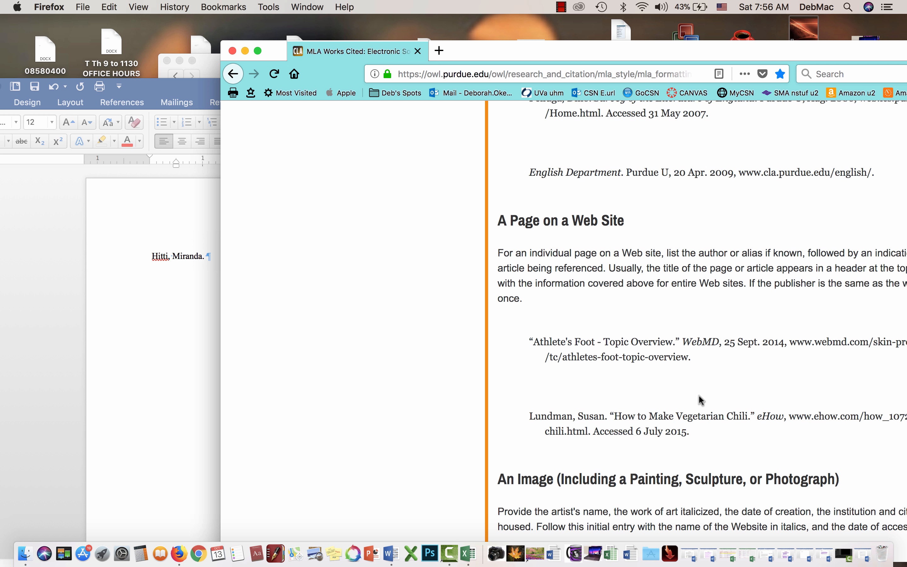
pyautogui.scroll(10, 701, 400)
pyautogui.scroll(6, 700, 391)
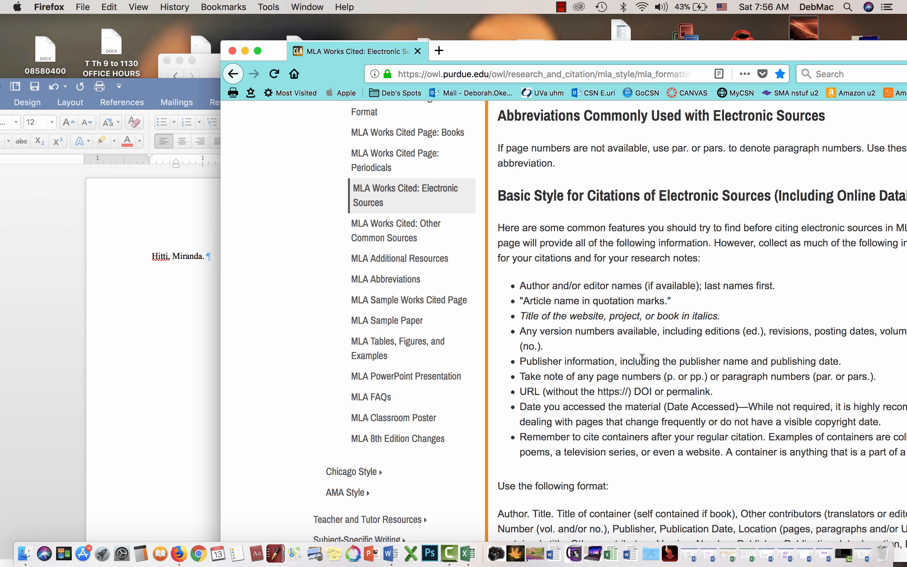
# Step: Find the guide's "A Page on a Web Site" section and review its example citations
pyautogui.scroll(-10, 642, 356)
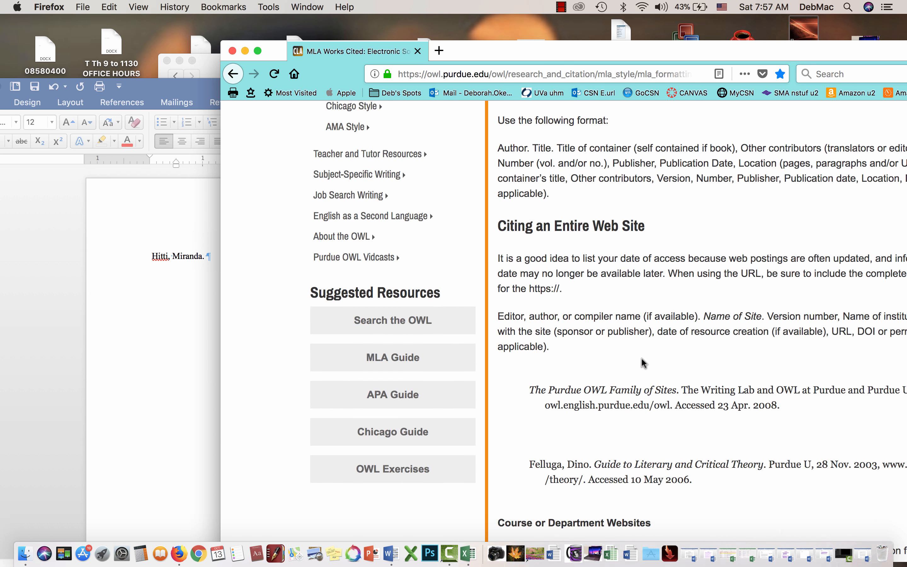
pyautogui.scroll(-10, 641, 362)
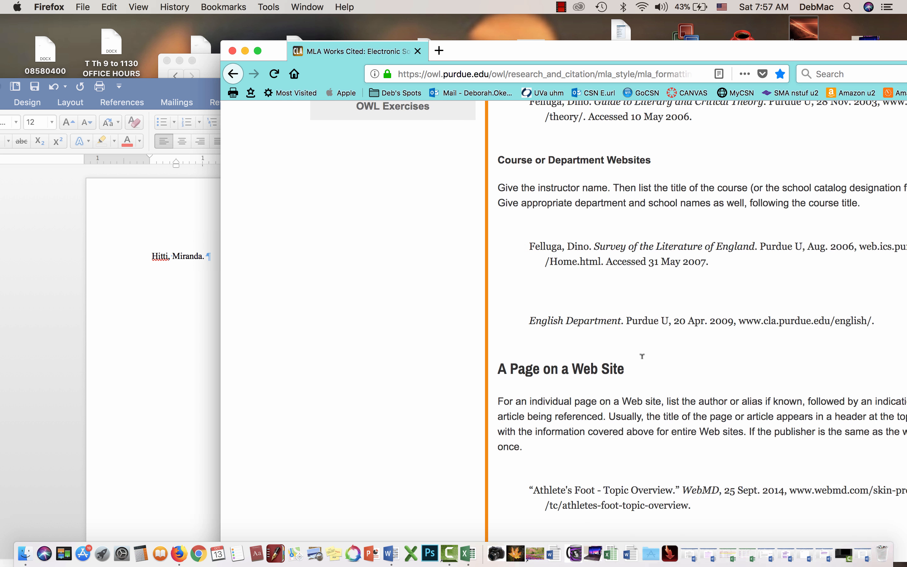
pyautogui.scroll(-2, 644, 363)
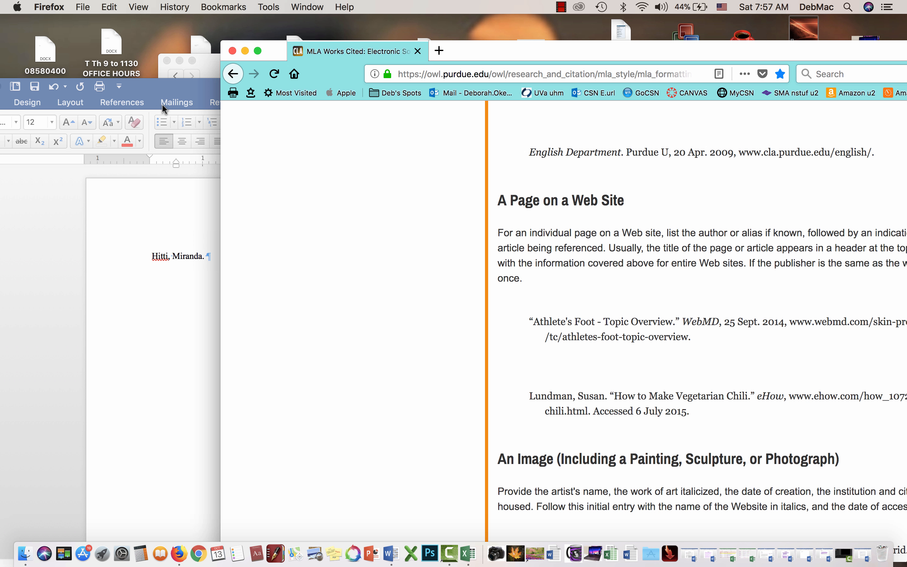
# Step: Arrange the Works Cited document above the WebMD article, shrinking the document window so the article's headline stays in view
pyautogui.moveTo(163, 92); pyautogui.dragTo(519, 49)
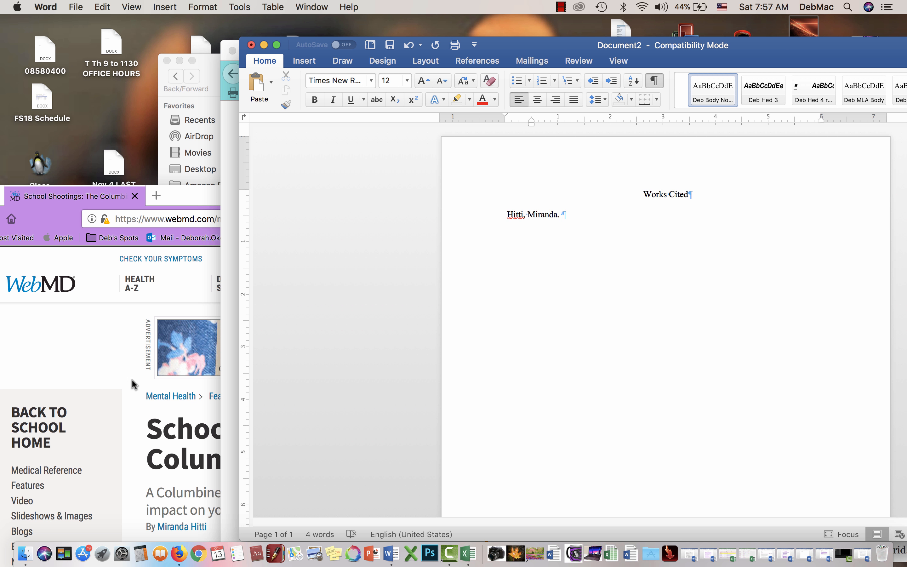
pyautogui.click(203, 350)
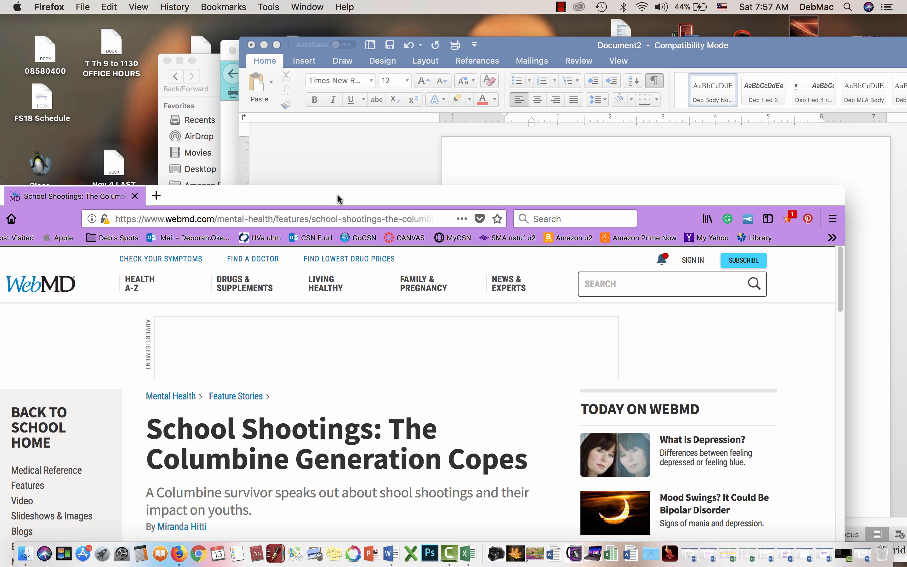
pyautogui.moveTo(347, 204); pyautogui.dragTo(438, 265)
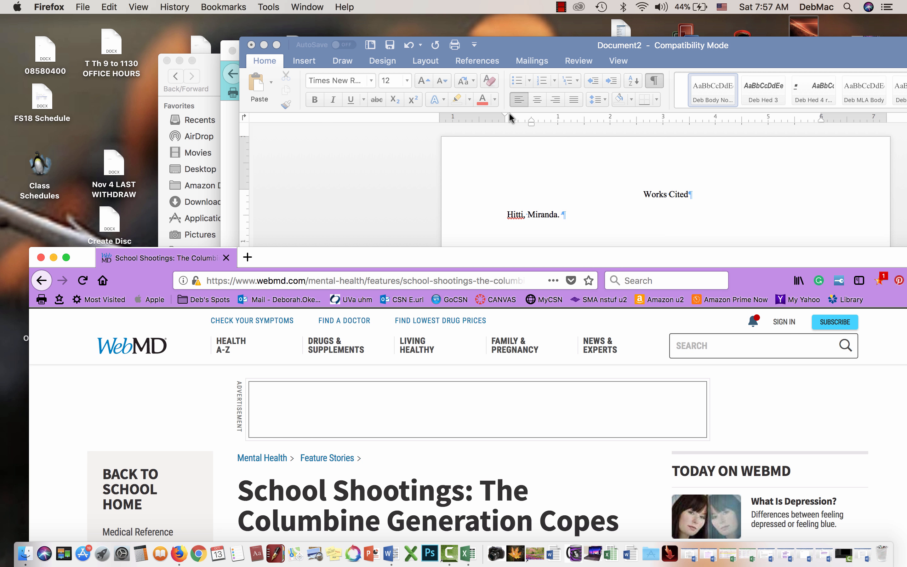
pyautogui.moveTo(545, 45); pyautogui.dragTo(426, 6)
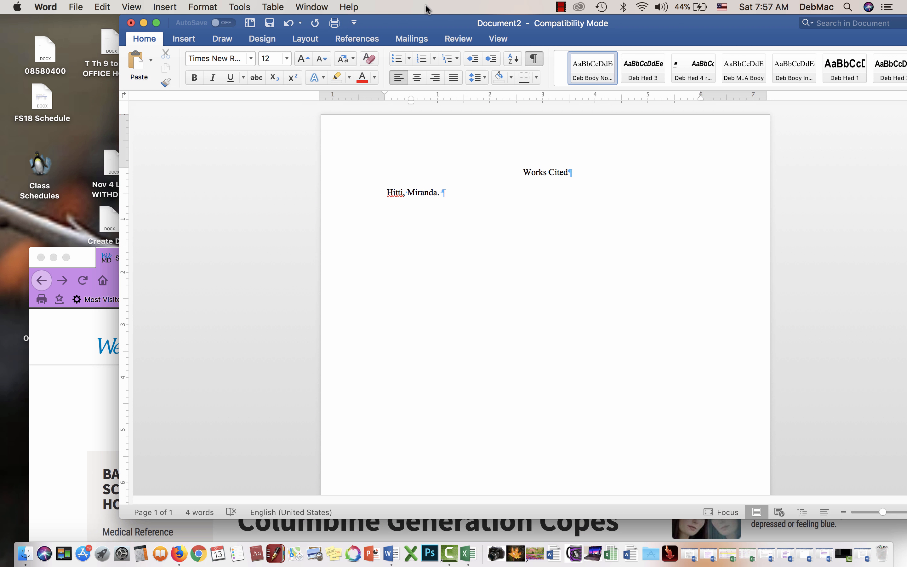
pyautogui.click(64, 426)
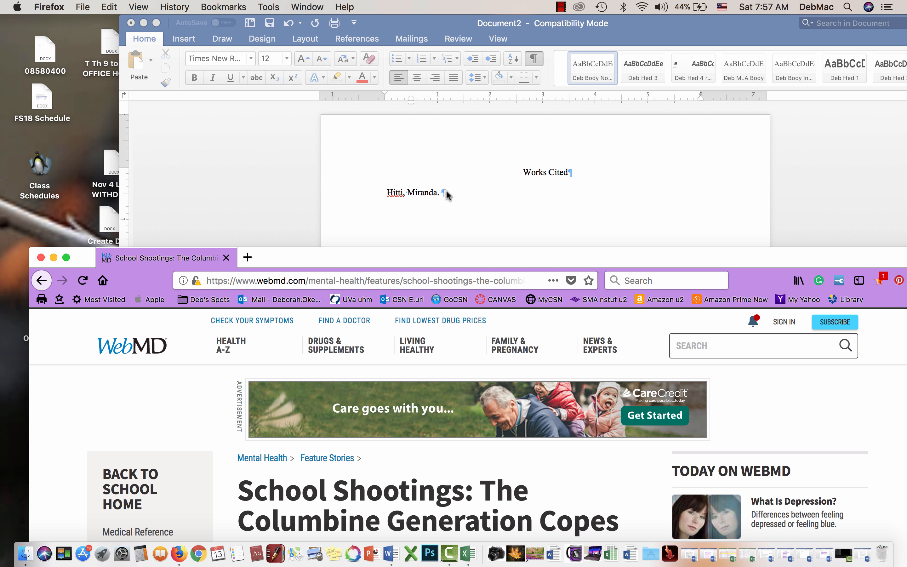
pyautogui.click(444, 191)
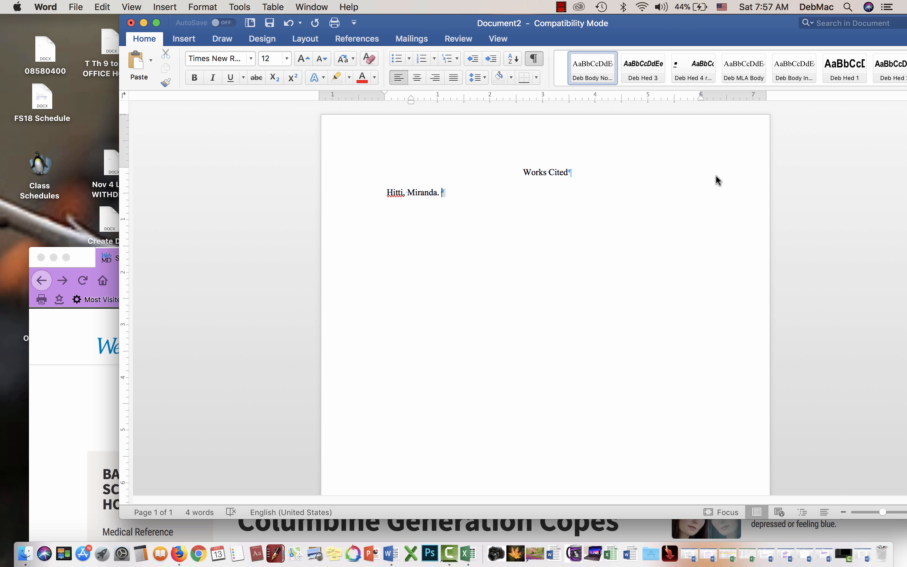
pyautogui.moveTo(705, 38); pyautogui.dragTo(632, 30)
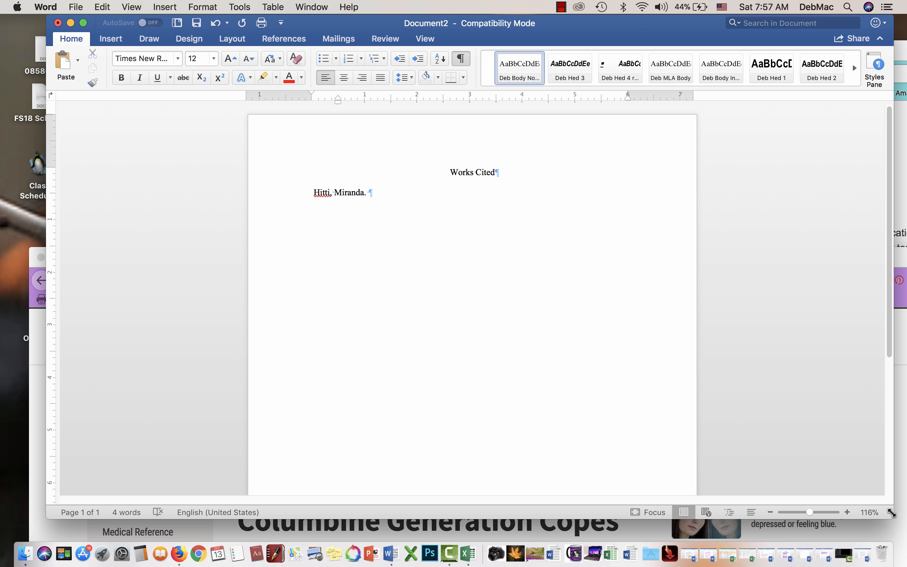
pyautogui.moveTo(891, 514); pyautogui.dragTo(841, 250)
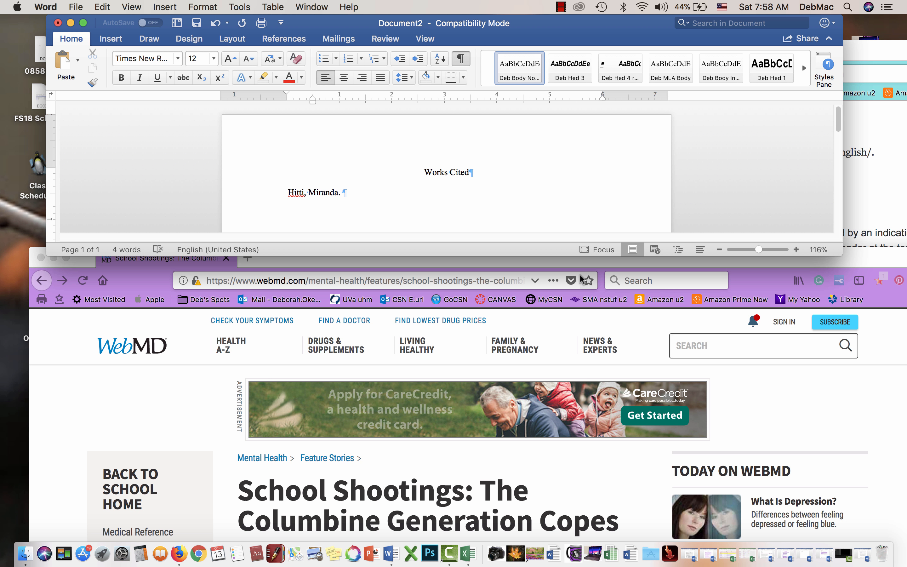
# Step: Add the article title "School Shootings: The Columbine Generation Copes." in quotation marks after the author's name, with the period inside
pyautogui.write('"')
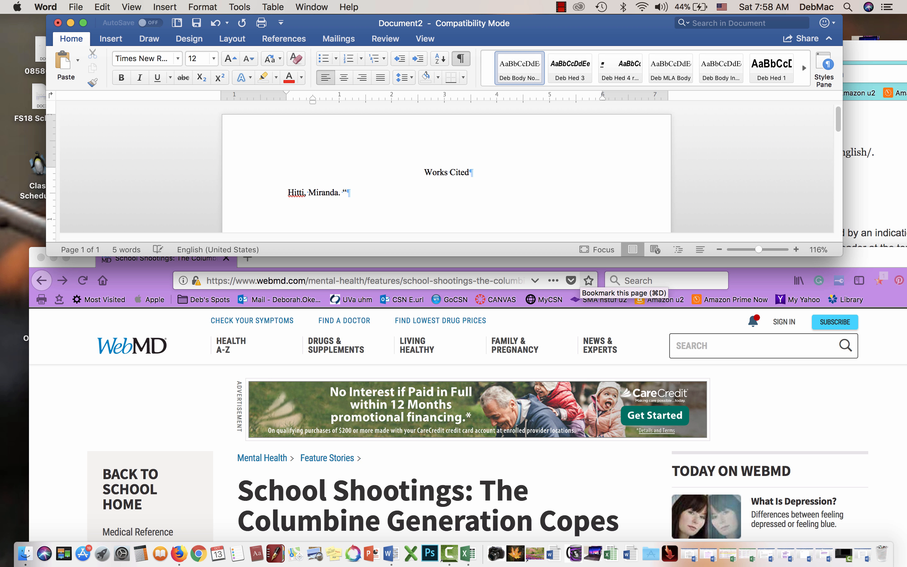
pyautogui.write('School Shootings: The Colum')
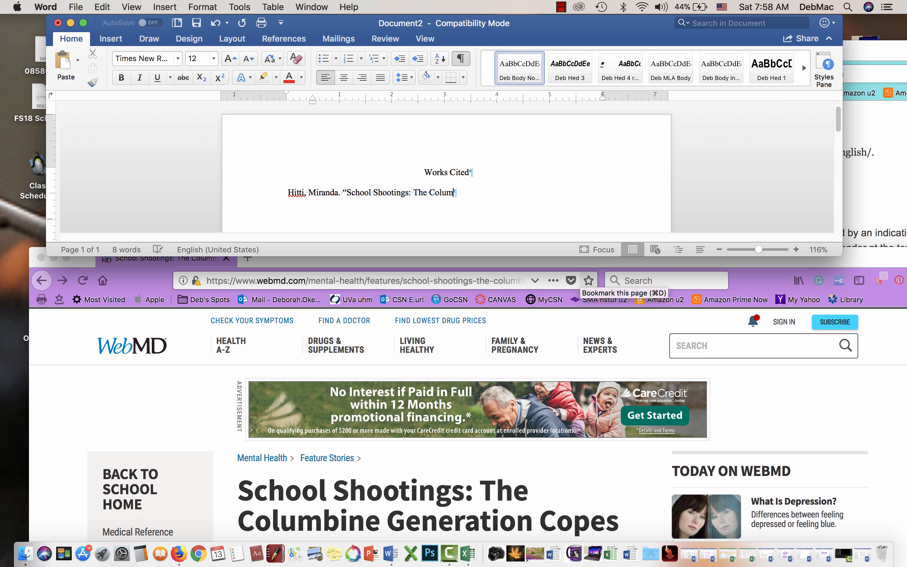
pyautogui.write('bine Generation Copes')
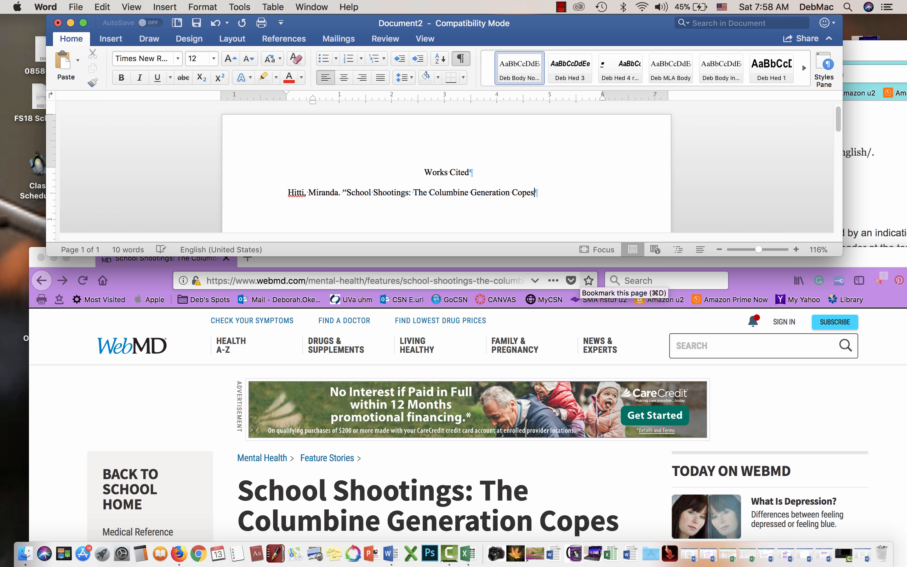
pyautogui.write('.')
pyautogui.write('"')
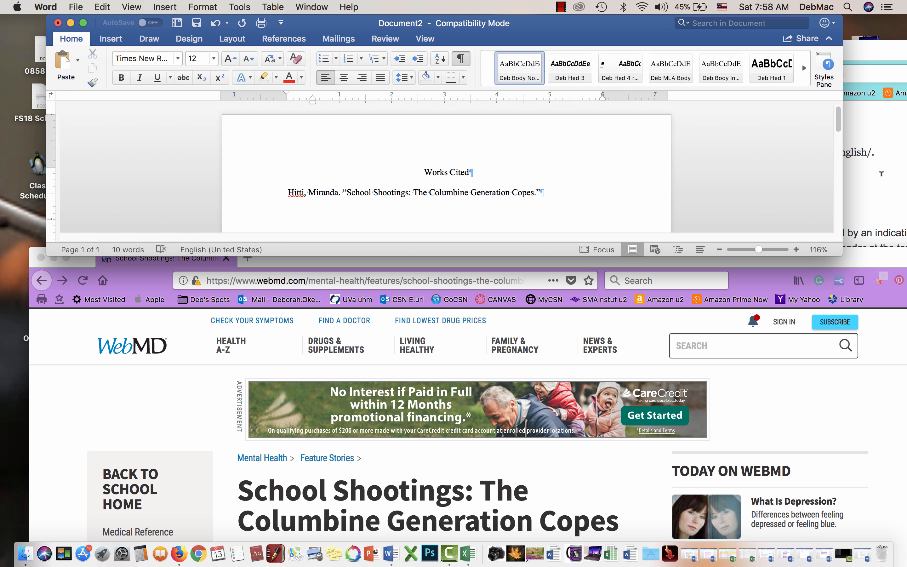
# Step: Check the guide's web page examples for what follows the article title and how it is formatted
pyautogui.click(881, 174)
pyautogui.moveTo(813, 47); pyautogui.dragTo(726, 37)
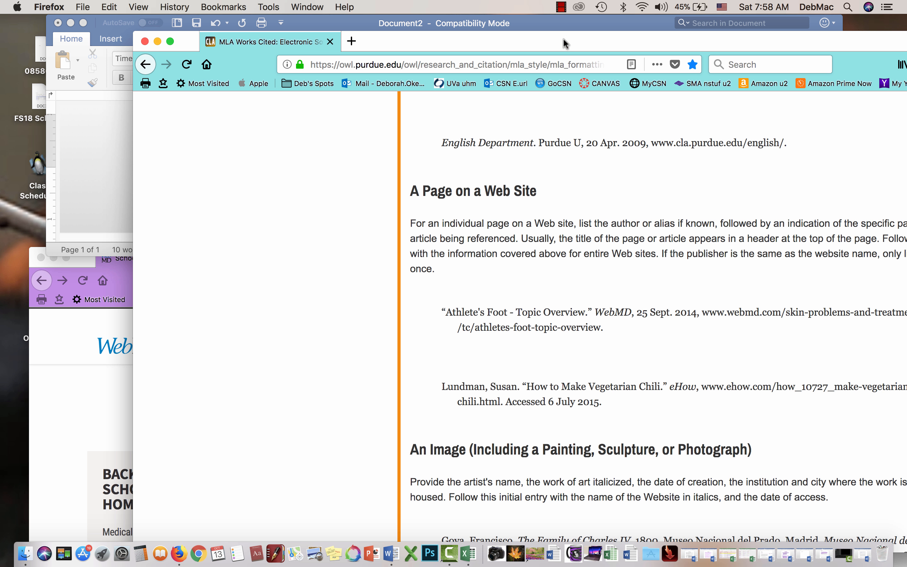
pyautogui.moveTo(563, 37); pyautogui.dragTo(677, 21)
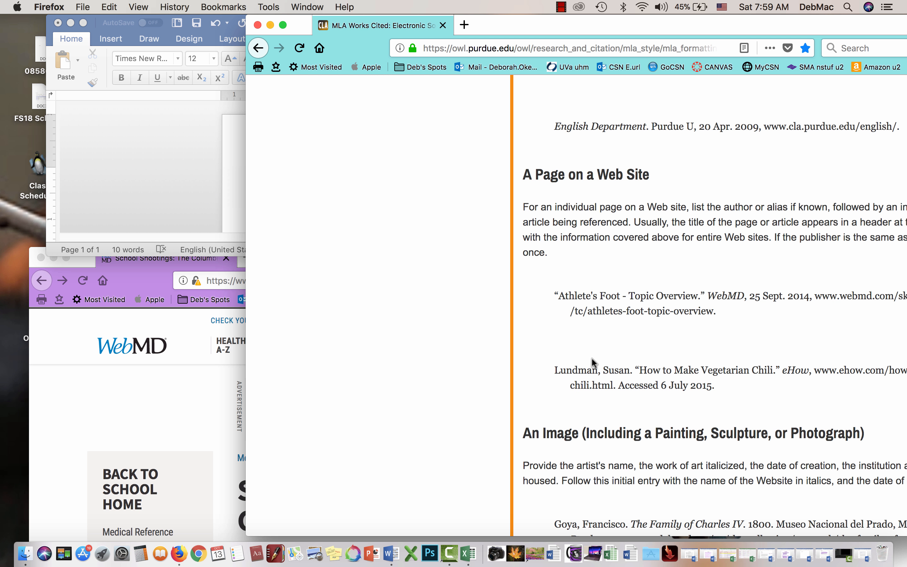
# Step: Add the website name WebMD in italics after the article title, separated from the closing quotation mark by a space
pyautogui.click(215, 165)
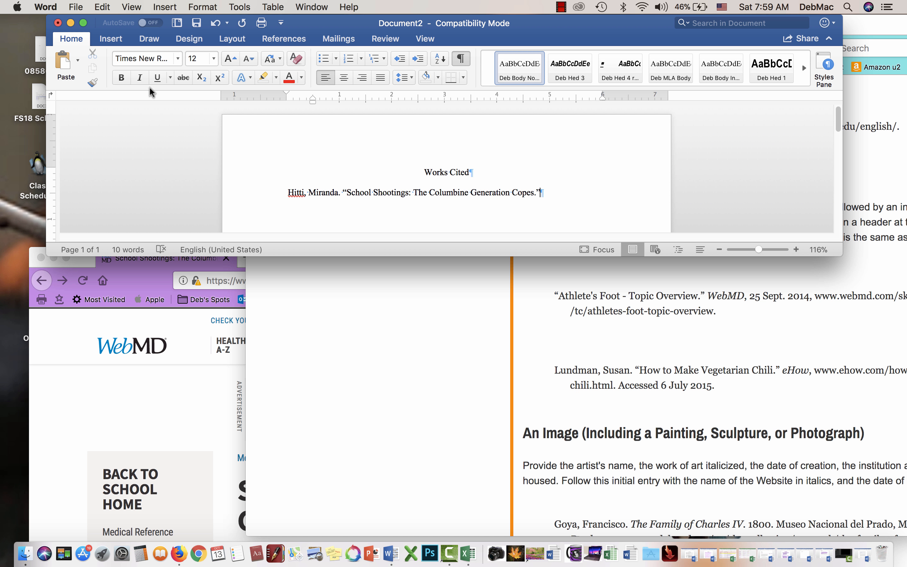
pyautogui.click(139, 80)
pyautogui.write('Web')
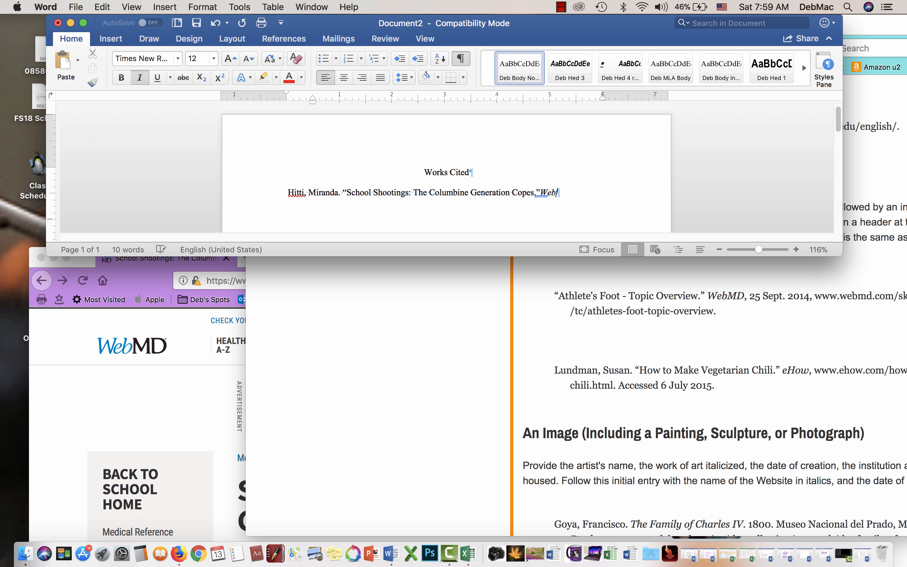
pyautogui.write('MD')
pyautogui.click(541, 189)
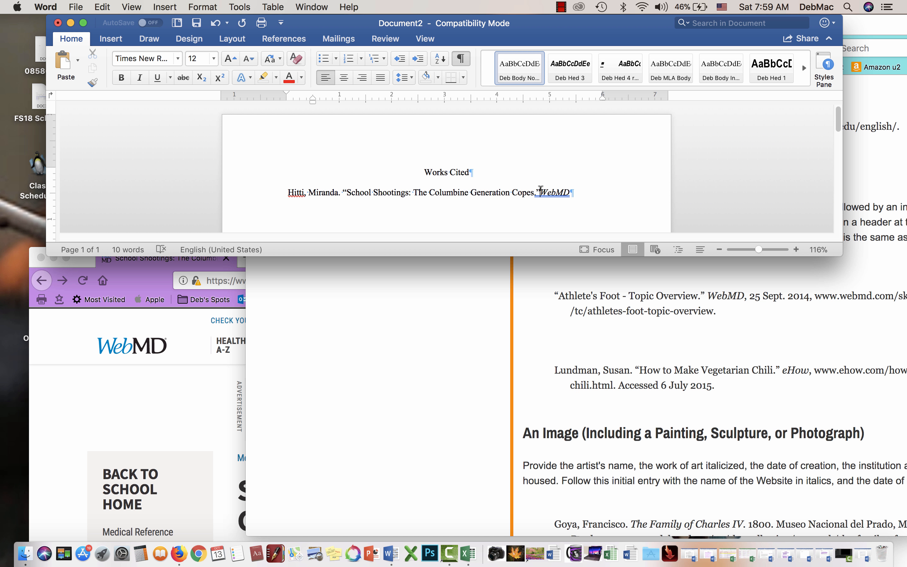
pyautogui.click(577, 188)
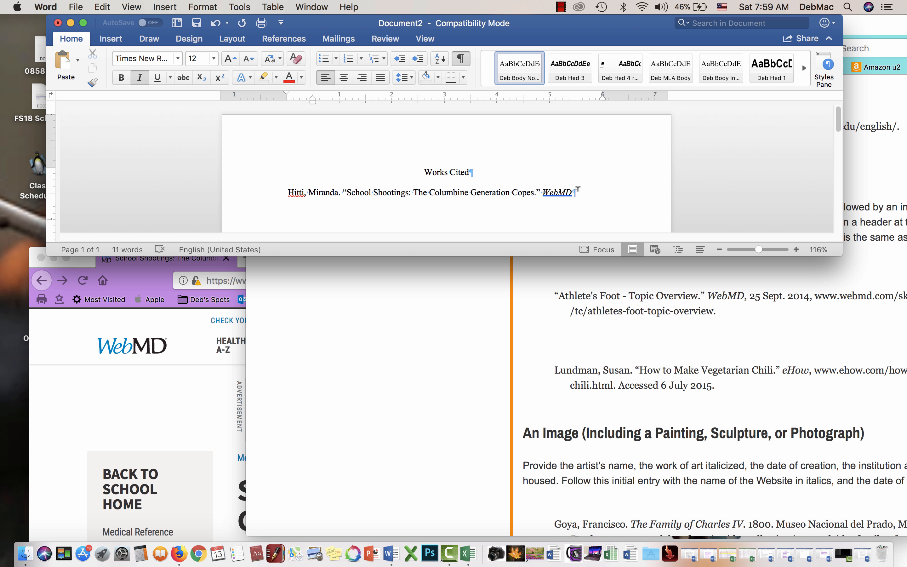
# Step: Look through the WebMD article for a publication date, and place its window back below the Works Cited document
pyautogui.click(221, 398)
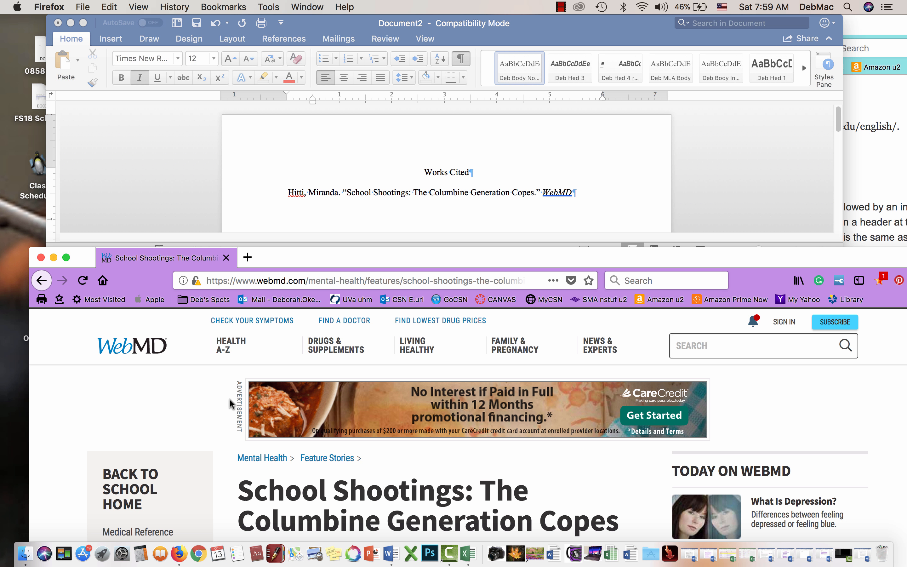
pyautogui.moveTo(636, 265); pyautogui.dragTo(646, 6)
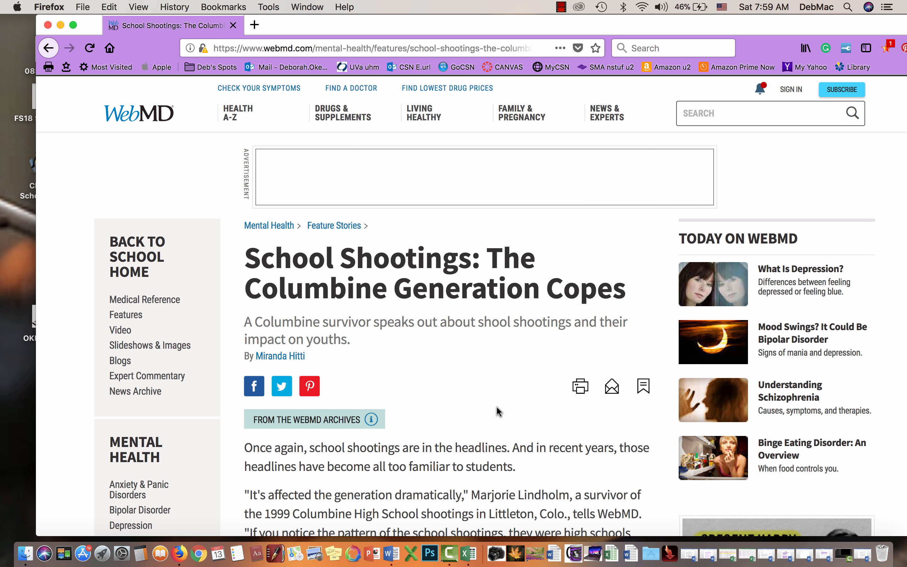
pyautogui.scroll(-15, 498, 394)
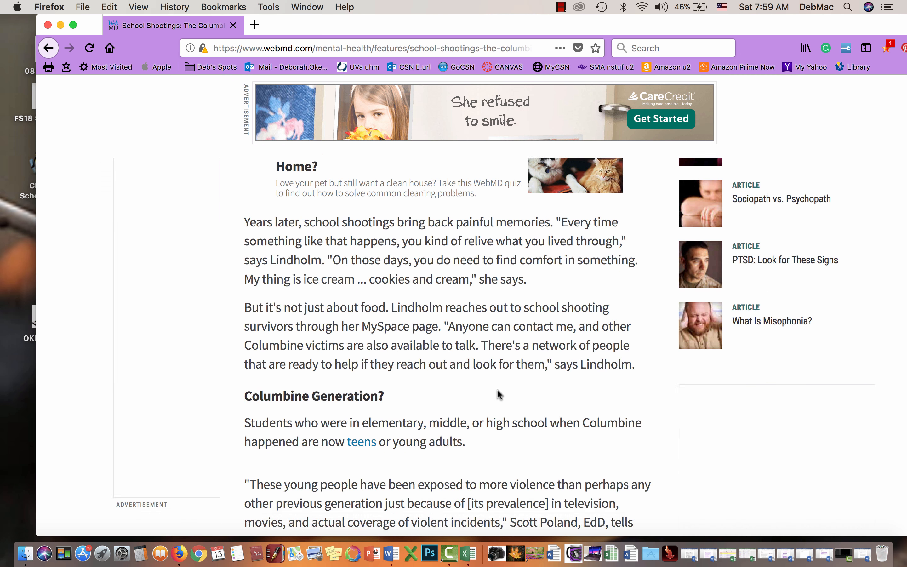
pyautogui.scroll(-10, 499, 393)
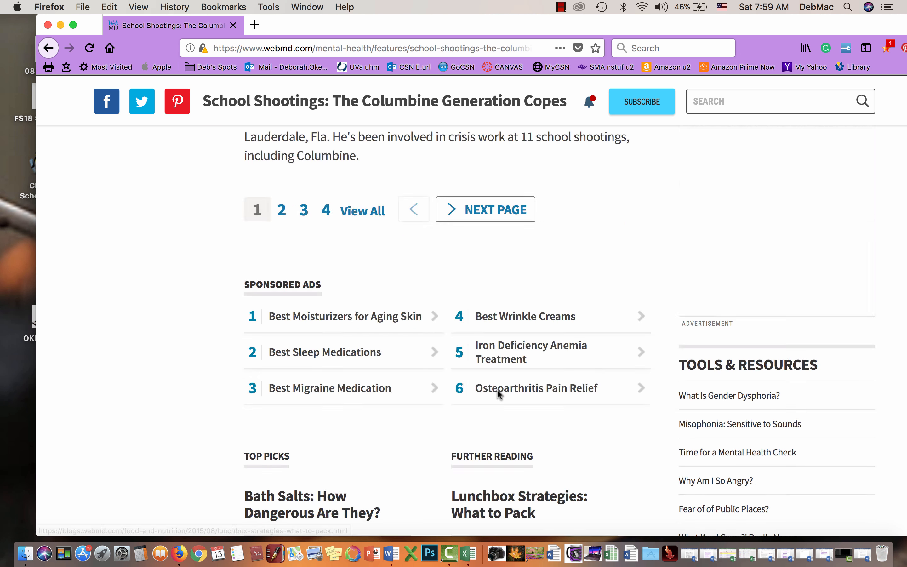
pyautogui.scroll(20, 499, 394)
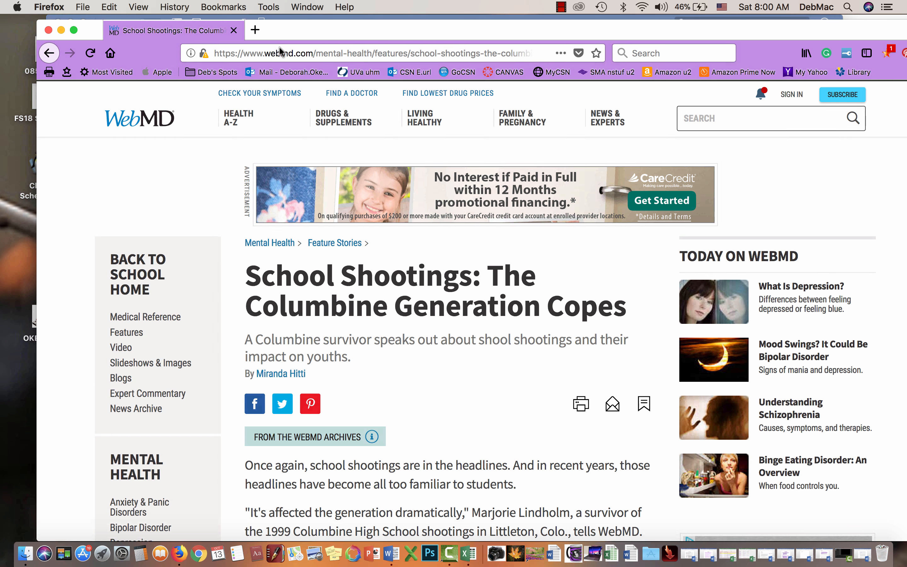
pyautogui.moveTo(278, 24); pyautogui.dragTo(246, 380)
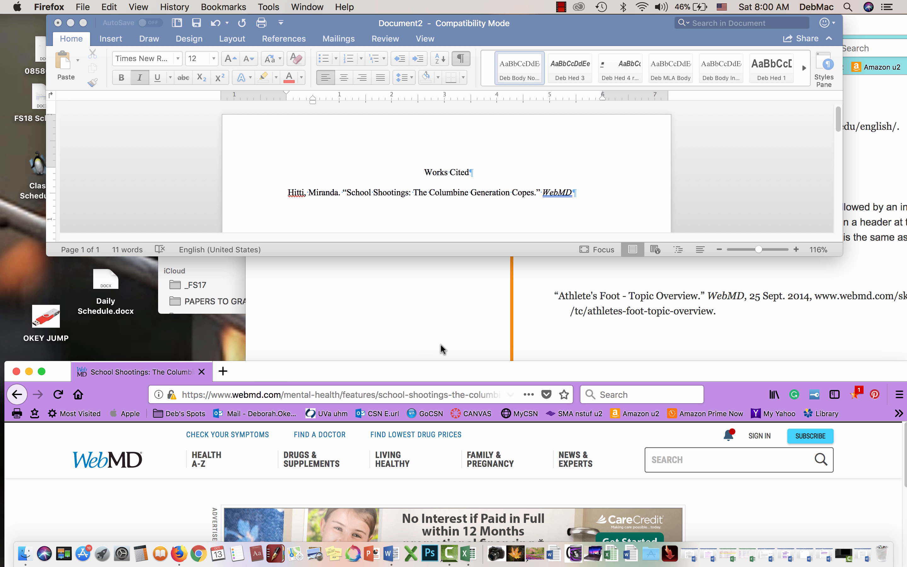
# Step: Check the guide's web page examples for the punctuation after the site name, and add a non-italic comma and space after WebMD
pyautogui.click(653, 320)
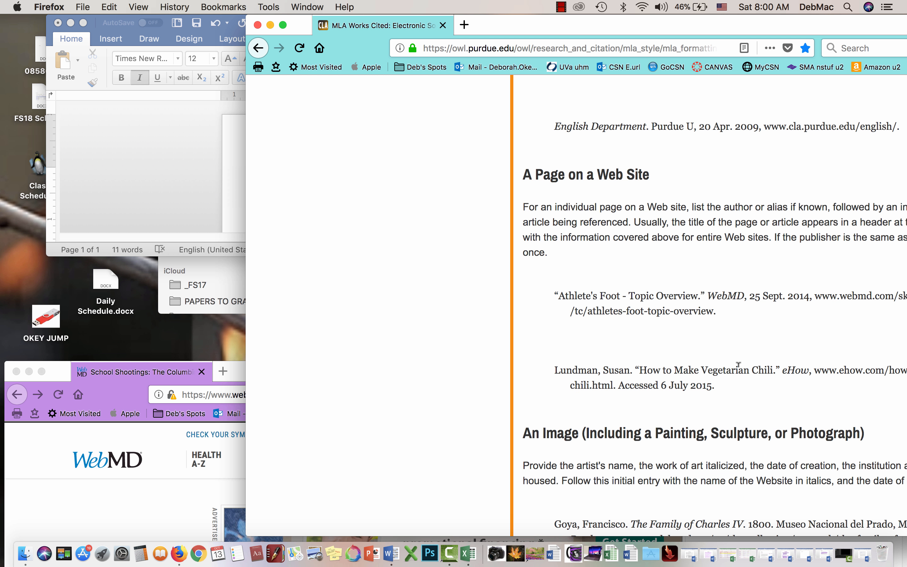
pyautogui.moveTo(692, 35); pyautogui.dragTo(646, 35)
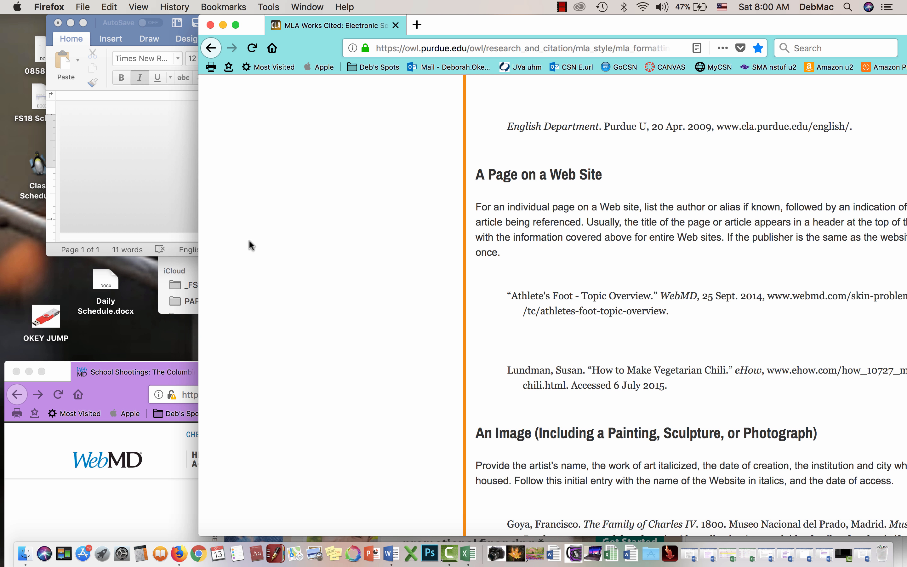
pyautogui.click(169, 183)
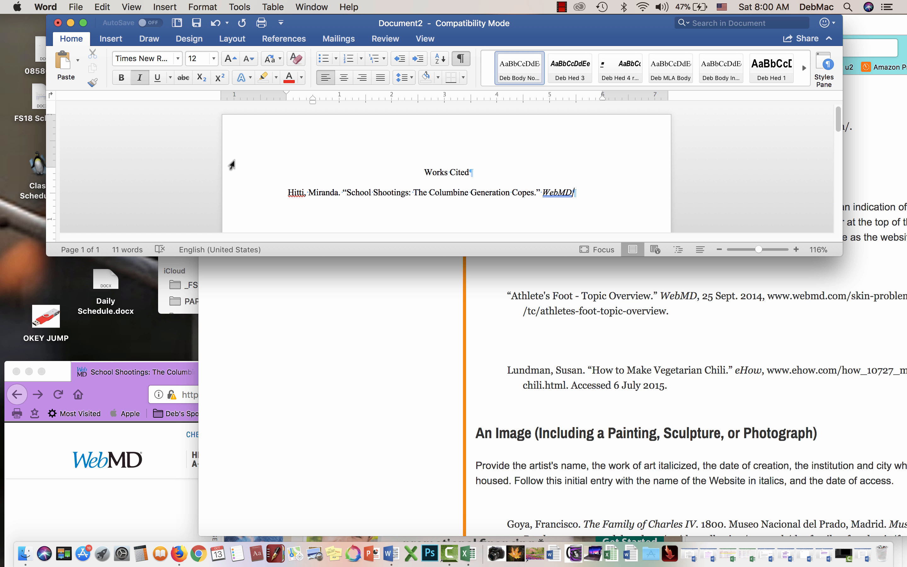
pyautogui.click(140, 76)
pyautogui.write(',')
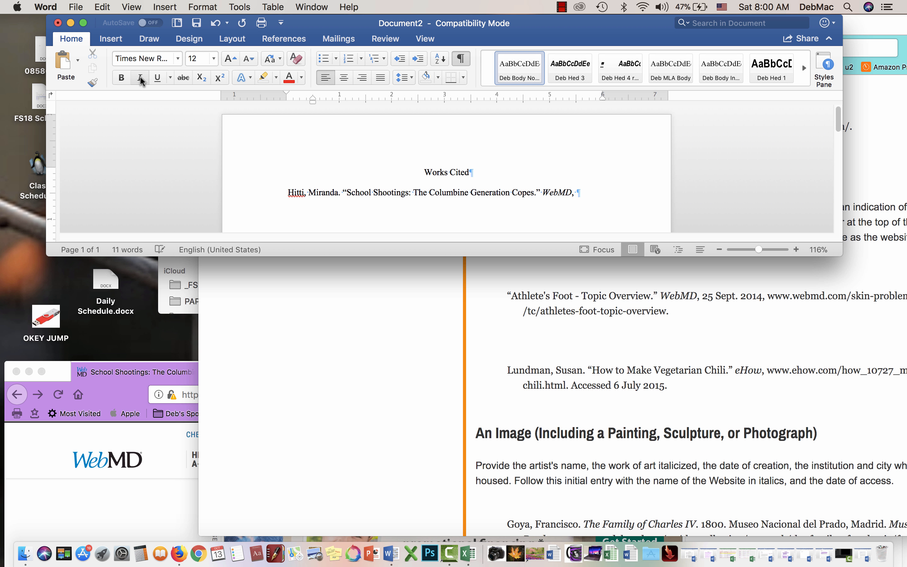
# Step: Bring the WebMD article window forward and copy the article's full URL
pyautogui.click(80, 476)
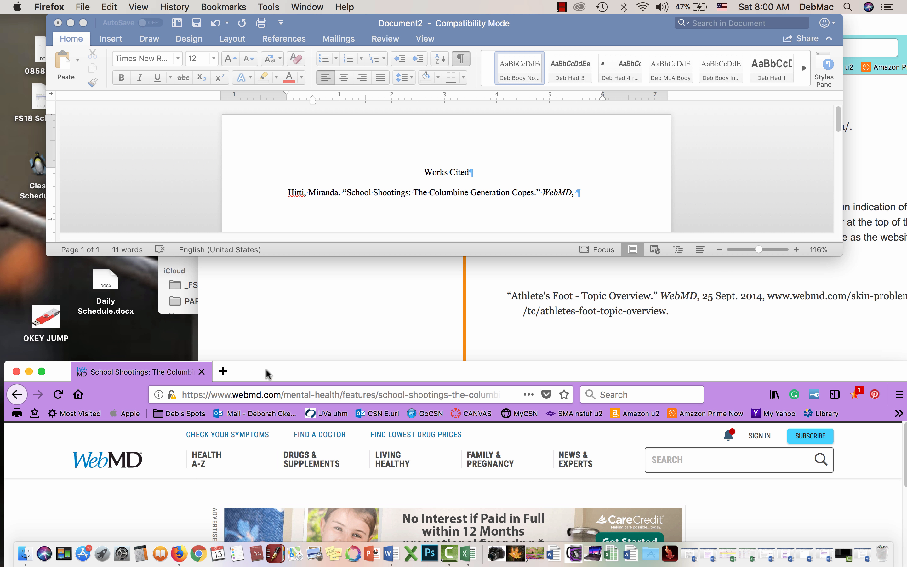
pyautogui.moveTo(265, 368); pyautogui.dragTo(286, 169)
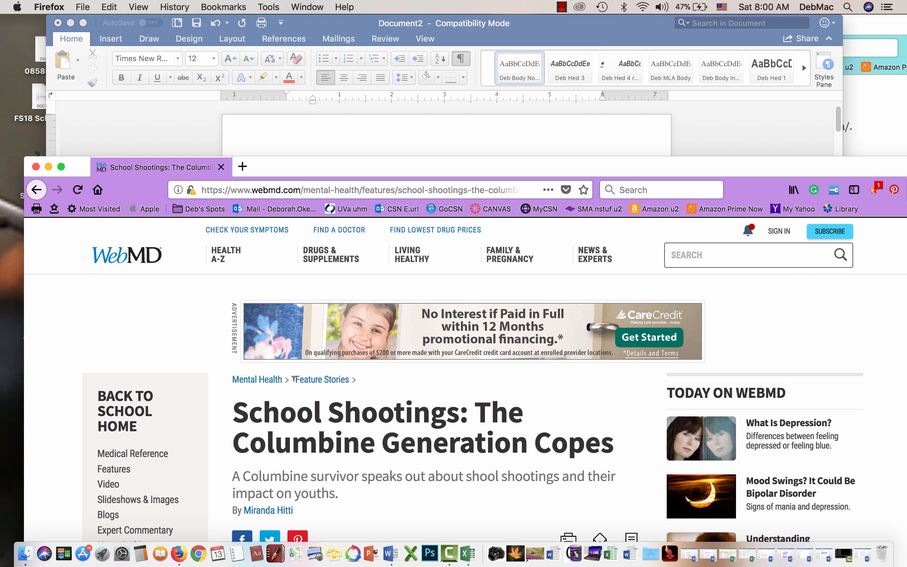
pyautogui.scroll(-1, 293, 379)
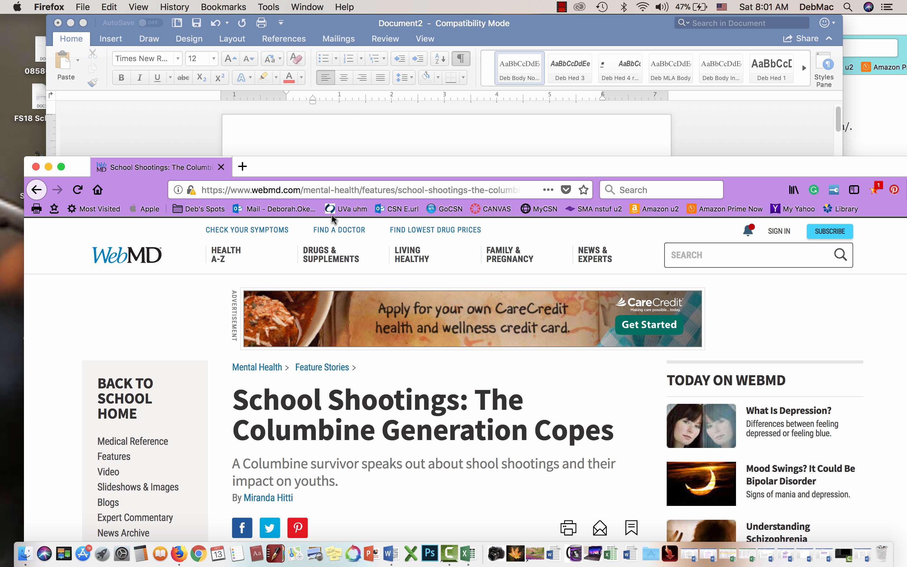
pyautogui.click(330, 186)
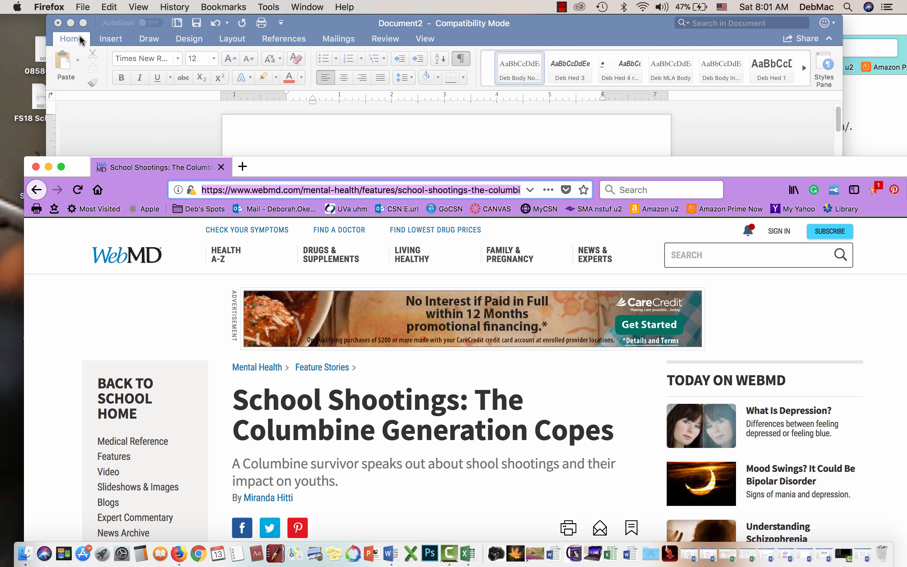
pyautogui.click(108, 7)
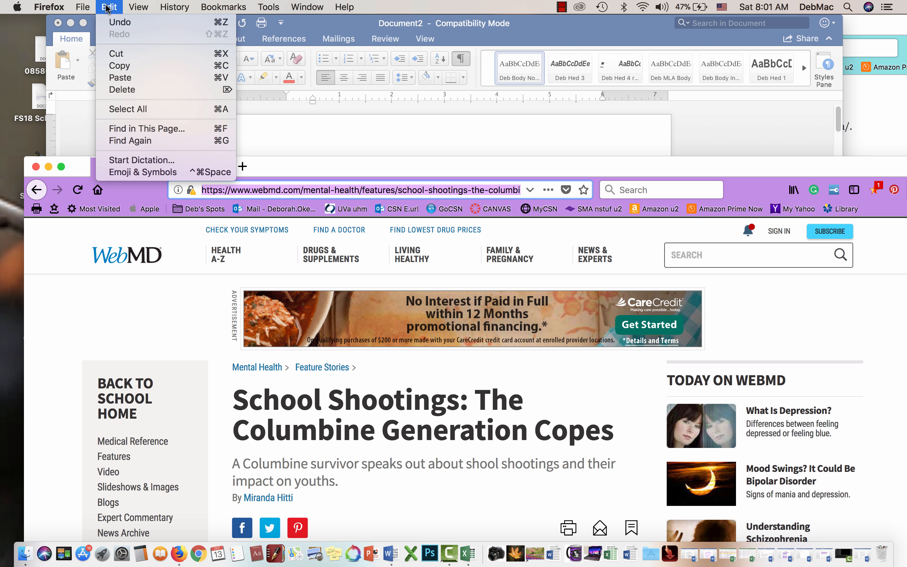
pyautogui.click(117, 67)
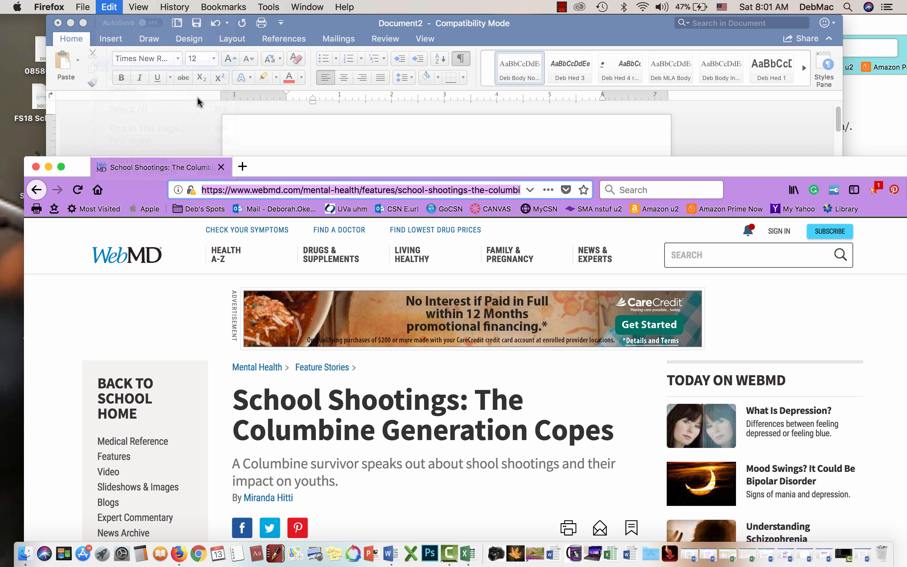
# Step: Paste the copied URL after the comma following WebMD in the Works Cited entry
pyautogui.click(246, 122)
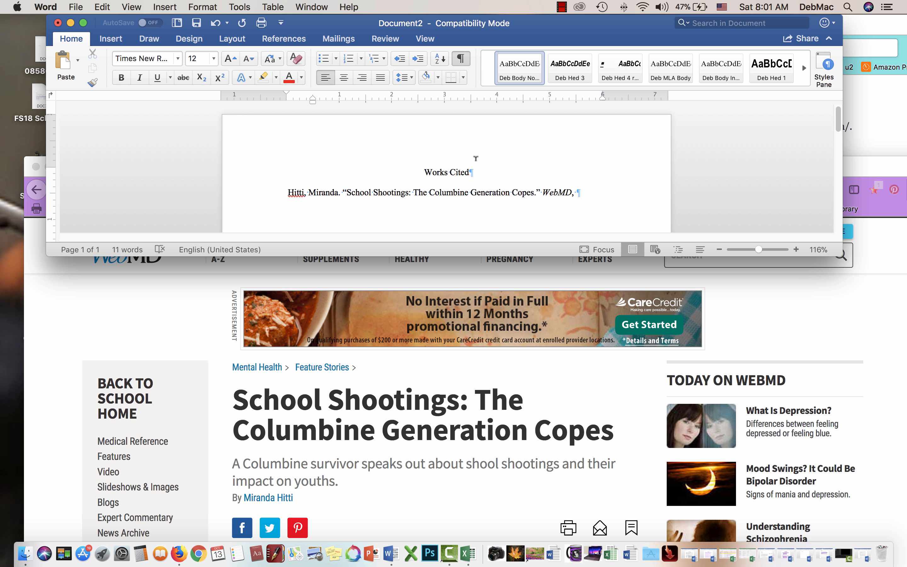
pyautogui.rightClick(577, 192)
pyautogui.click(602, 222)
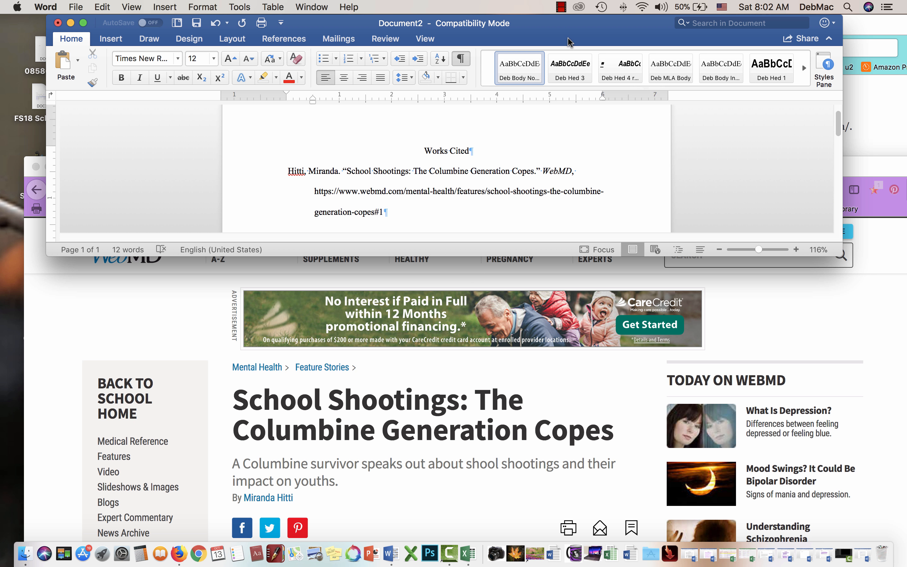
# Step: Check the guide's web page examples for what follows the URL, and finish the entry with ". Accessed 13 Oct. 2018."
pyautogui.moveTo(565, 34); pyautogui.dragTo(389, 119)
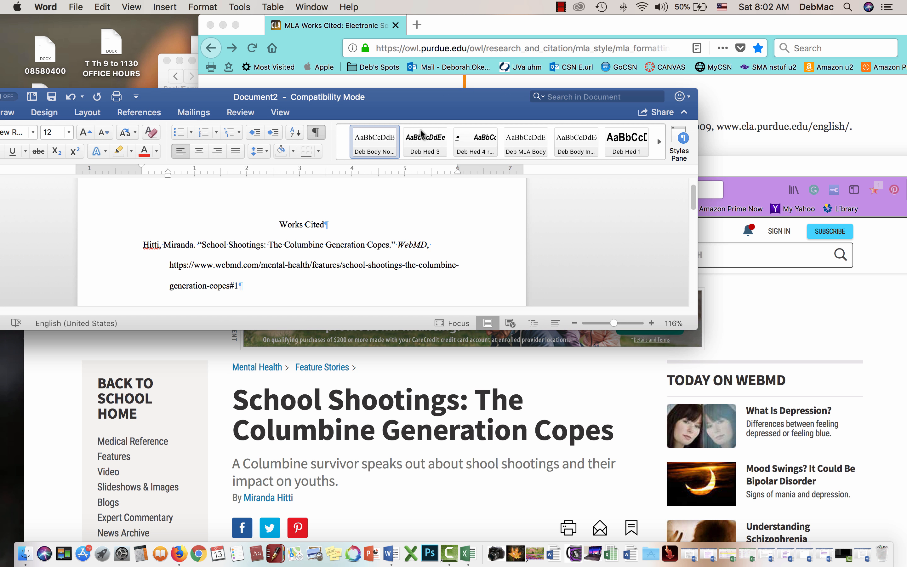
pyautogui.click(744, 96)
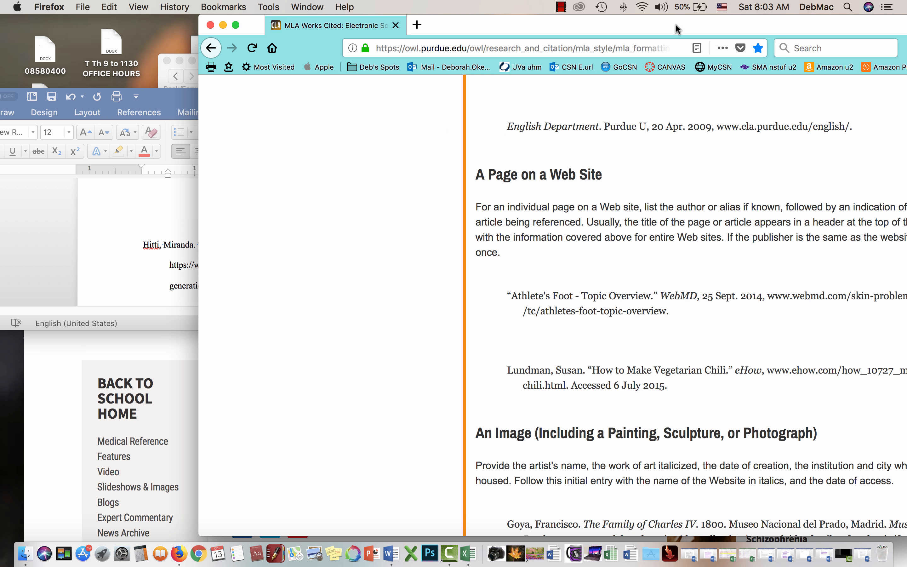
pyautogui.moveTo(677, 32); pyautogui.dragTo(566, 36)
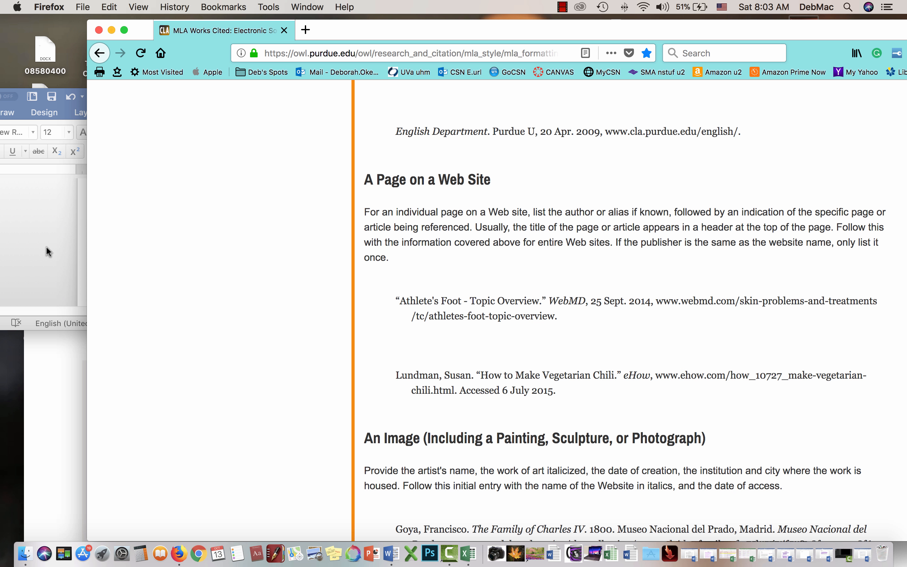
pyautogui.click(41, 232)
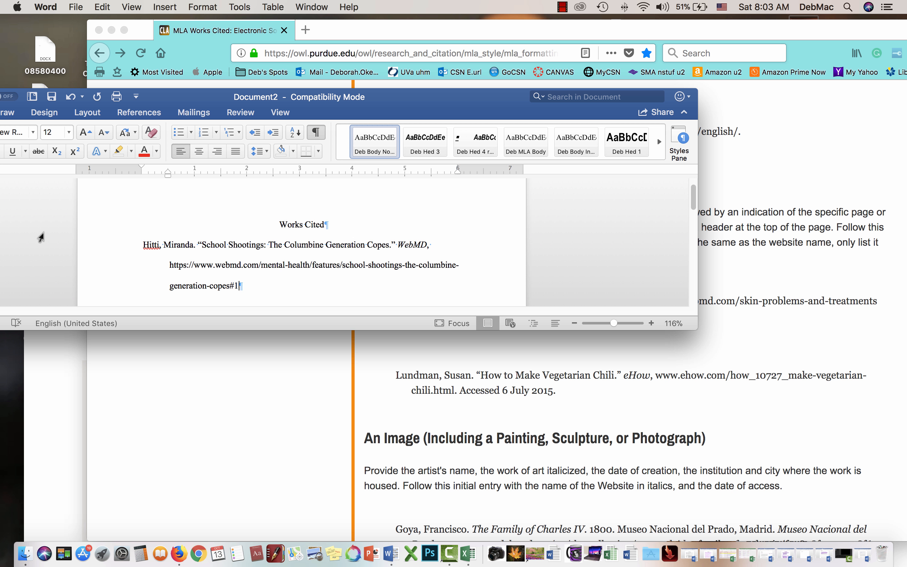
pyautogui.write('. Acc')
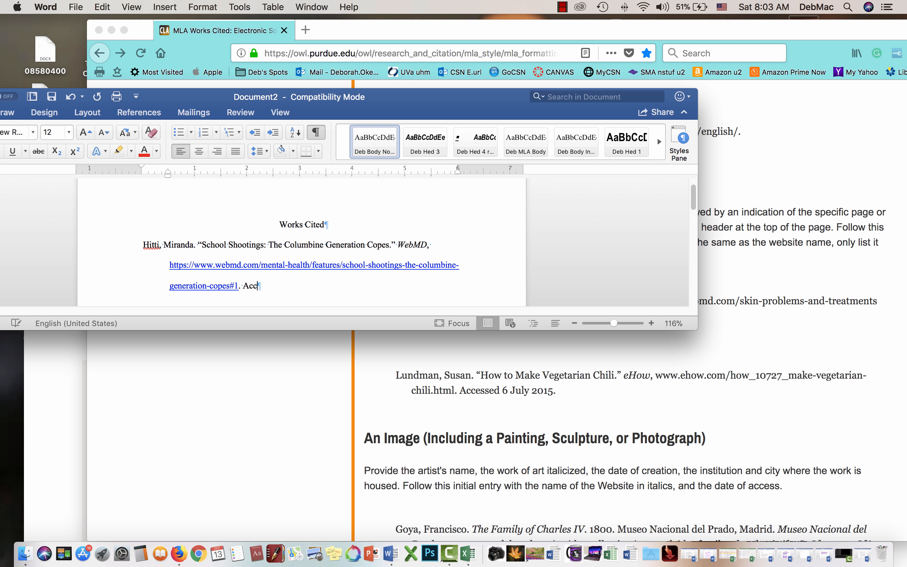
pyautogui.write('essed 13 Oct. 2018')
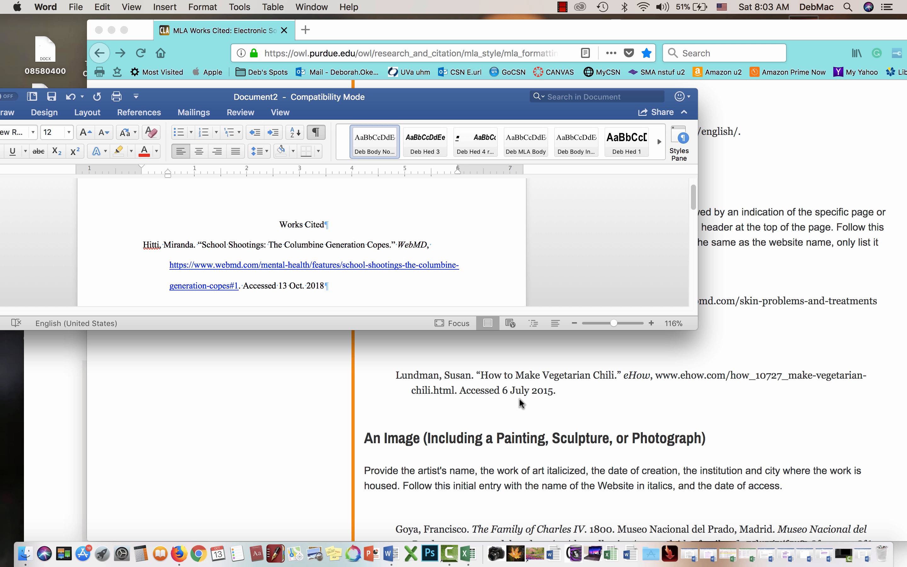
pyautogui.write('.')
# Step: Remove the hyperlink from the URL in the WebMD entry, and start a new paragraph below the entry
pyautogui.moveTo(238, 285); pyautogui.dragTo(170, 266)
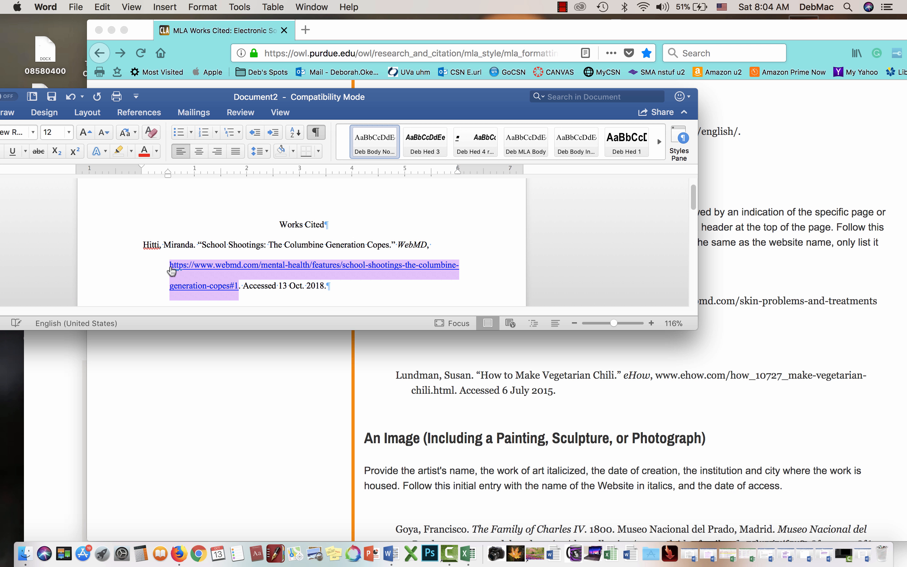
pyautogui.click(167, 9)
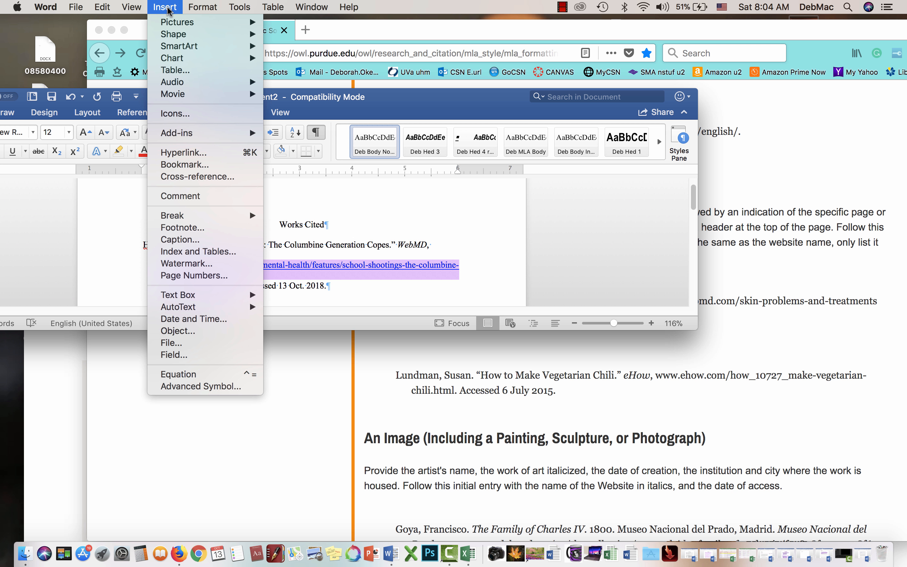
pyautogui.click(176, 152)
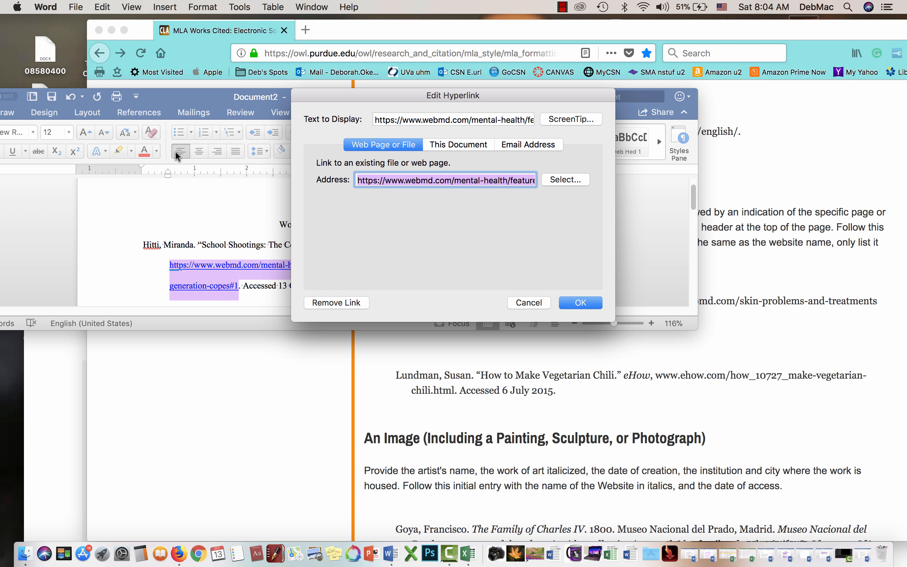
pyautogui.click(351, 303)
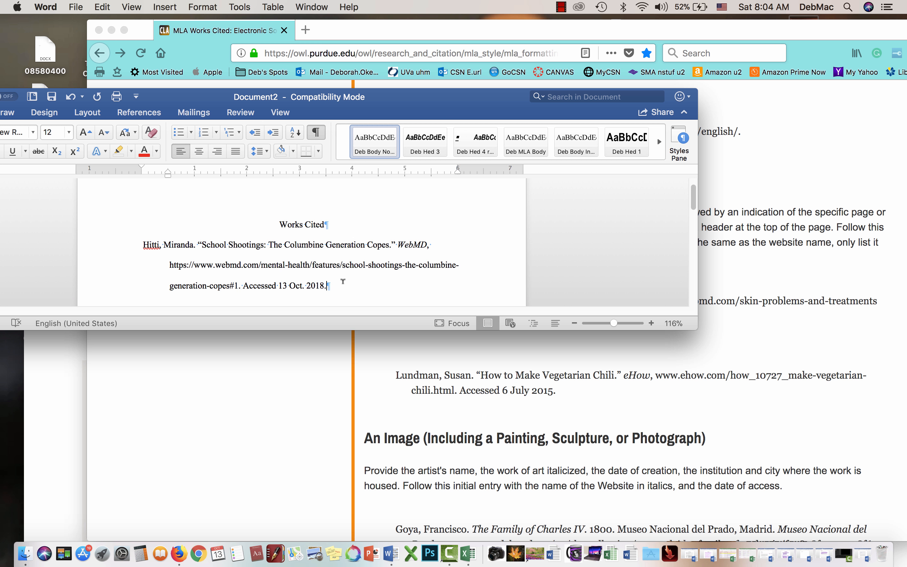
pyautogui.press('Return')
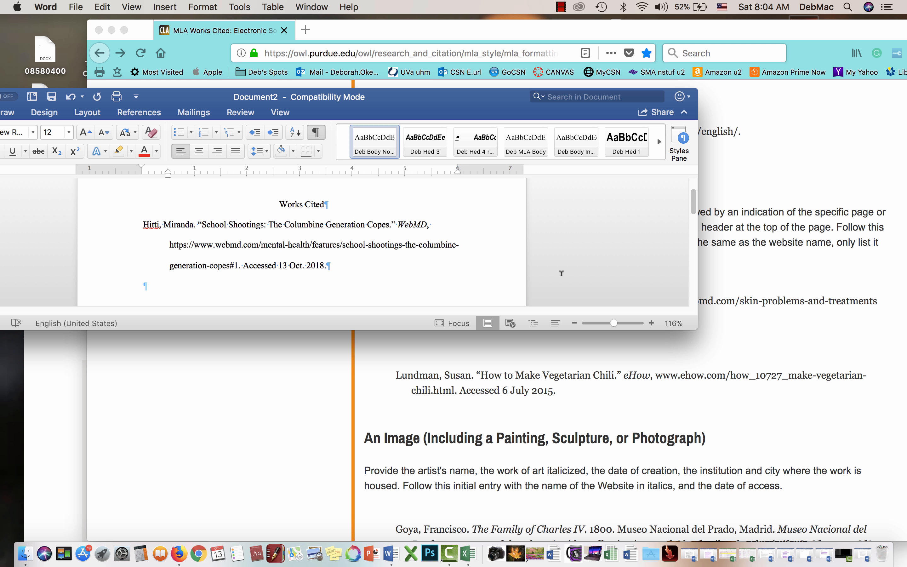
# Step: Make the Works Cited document window taller, and minimize the guide and WebMD browser windows
pyautogui.moveTo(697, 329); pyautogui.dragTo(692, 539)
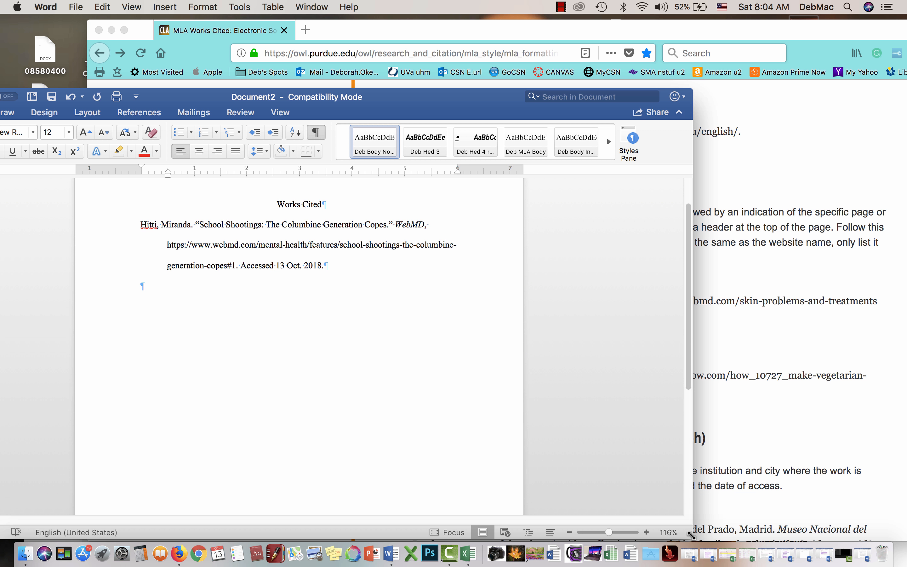
pyautogui.click(738, 424)
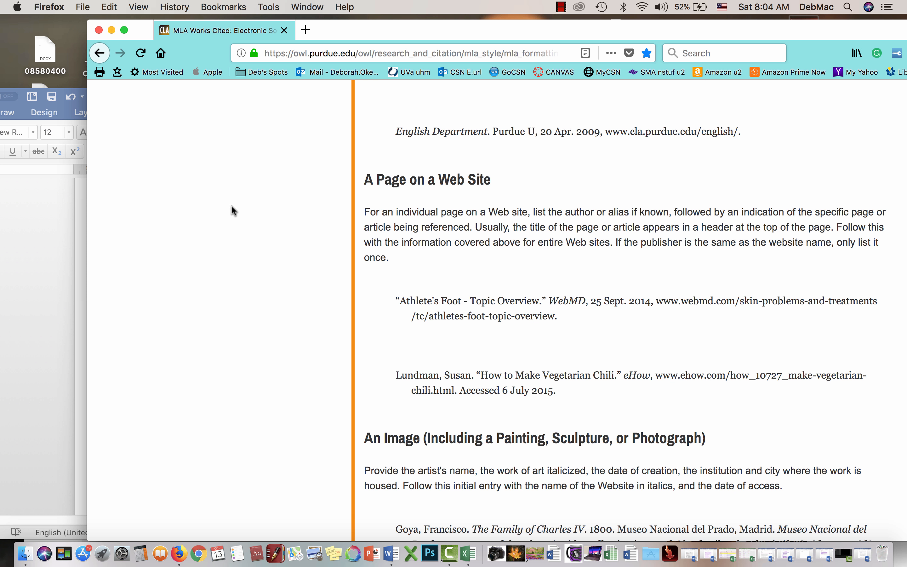
pyautogui.click(111, 30)
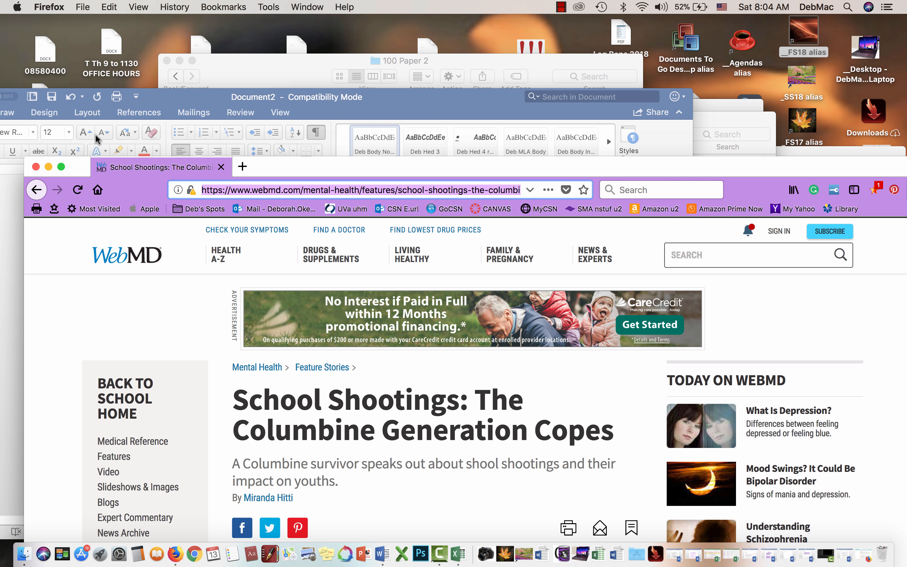
pyautogui.click(49, 167)
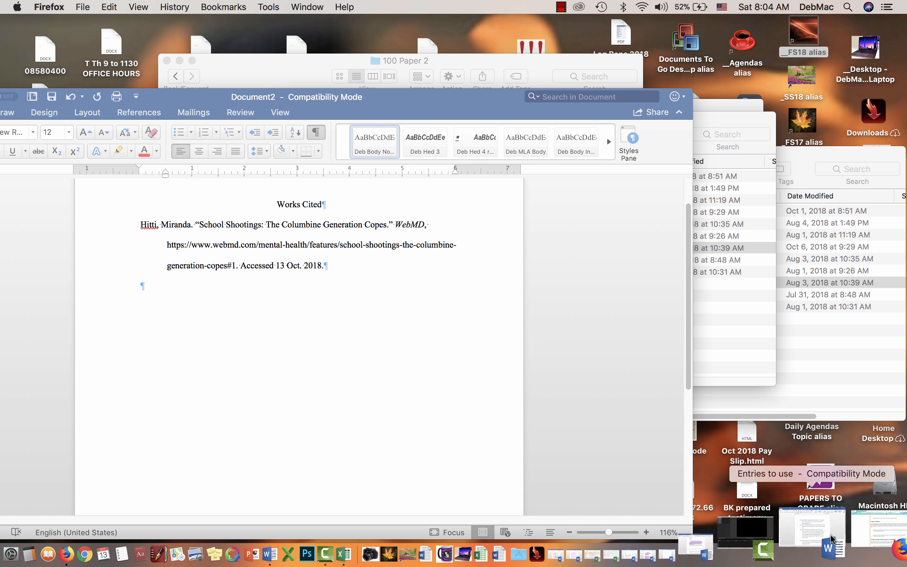
# Step: Switch to the minimized "Entries to use" document and delete the blank paragraph above the "From the Five Books of Moses" entry
pyautogui.click(827, 536)
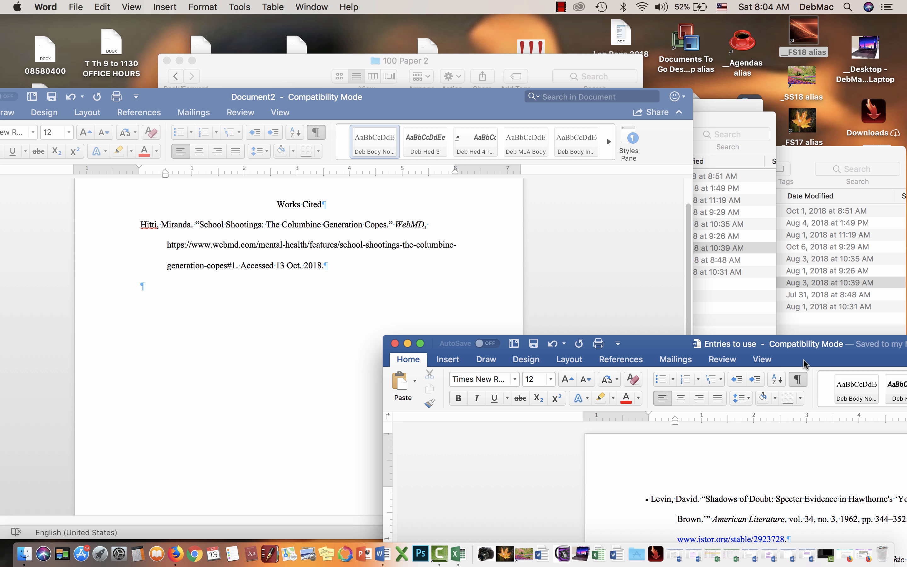
pyautogui.doubleClick(802, 361)
pyautogui.moveTo(699, 60); pyautogui.dragTo(662, 48)
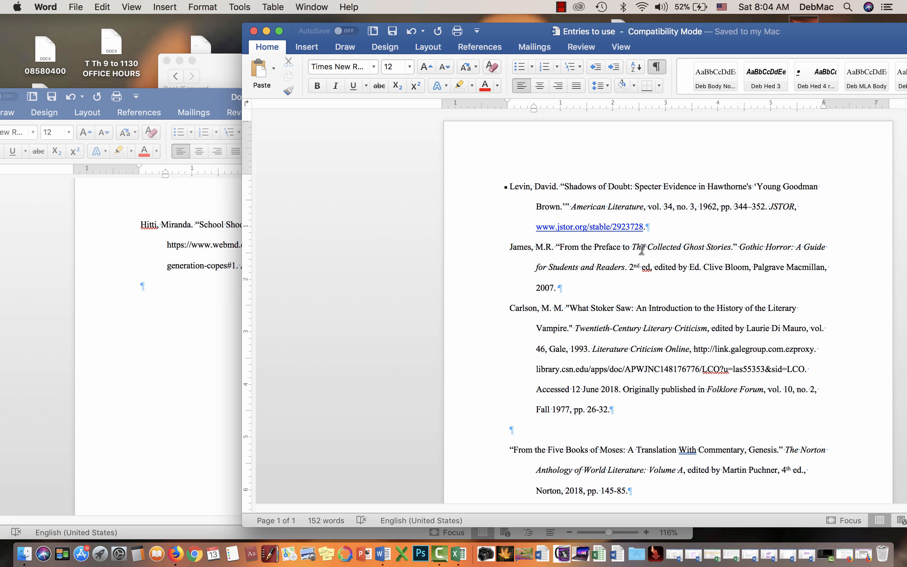
pyautogui.click(510, 430)
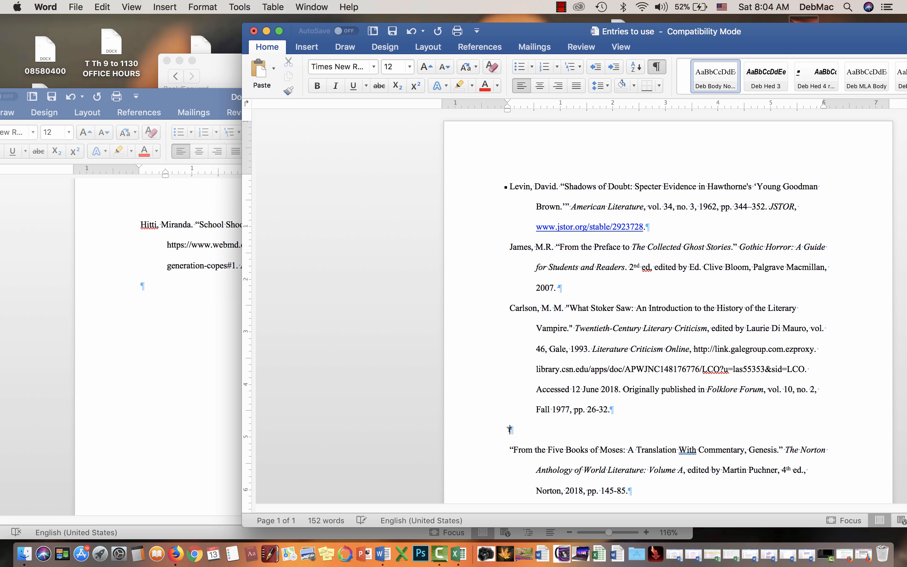
pyautogui.press('BackSpace')
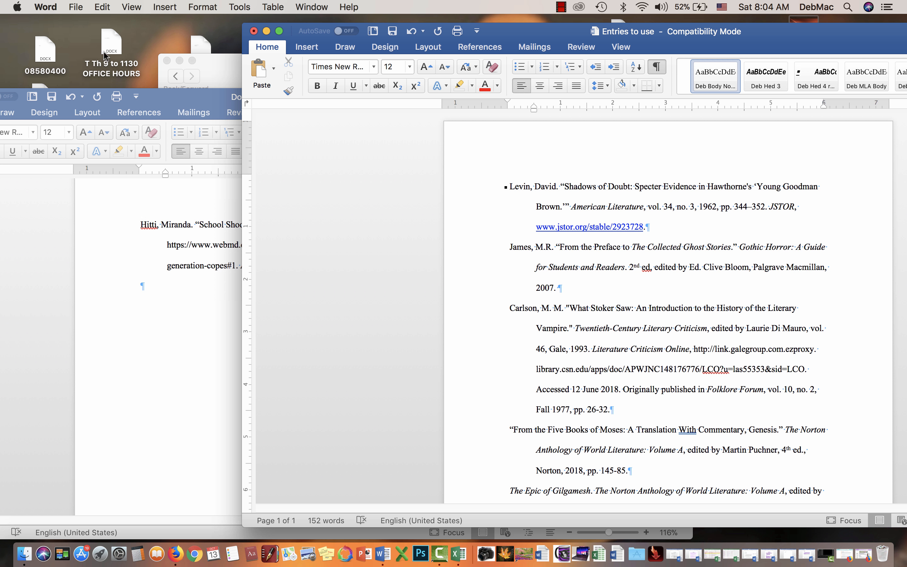
# Step: Copy the entire content of "Entries to use" and paste it into the blank paragraph below the WebMD entry in the Works Cited document
pyautogui.click(104, 8)
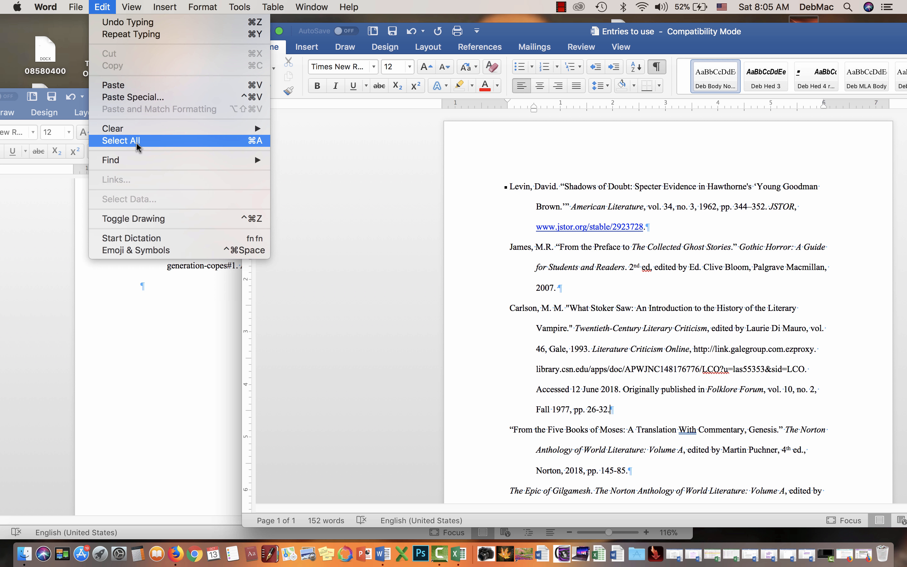
pyautogui.click(121, 140)
pyautogui.click(102, 6)
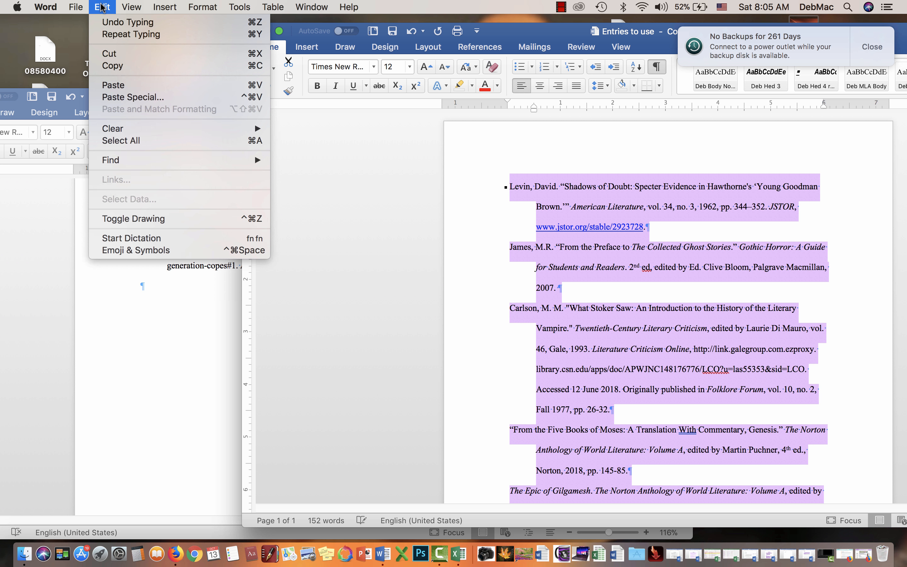
pyautogui.click(105, 66)
pyautogui.click(129, 309)
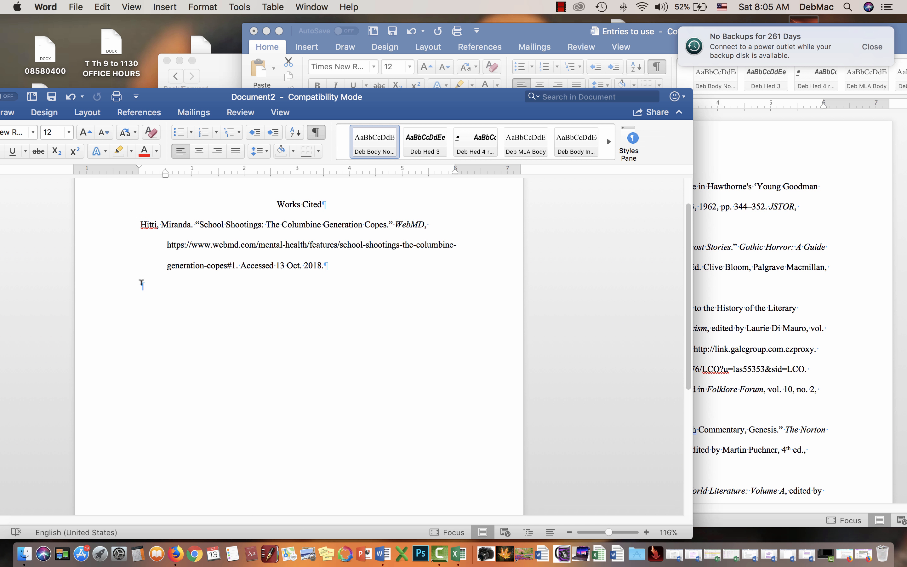
pyautogui.rightClick(142, 285)
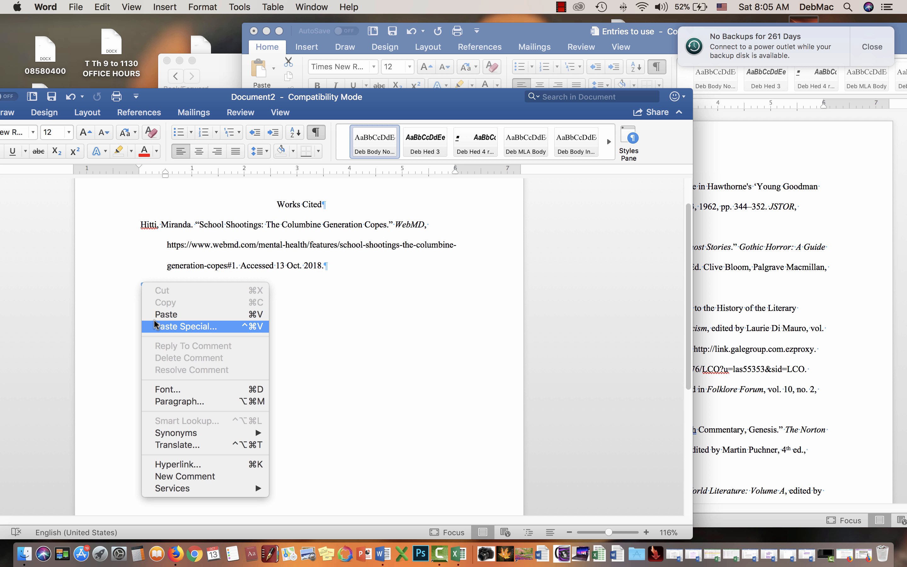
pyautogui.click(166, 315)
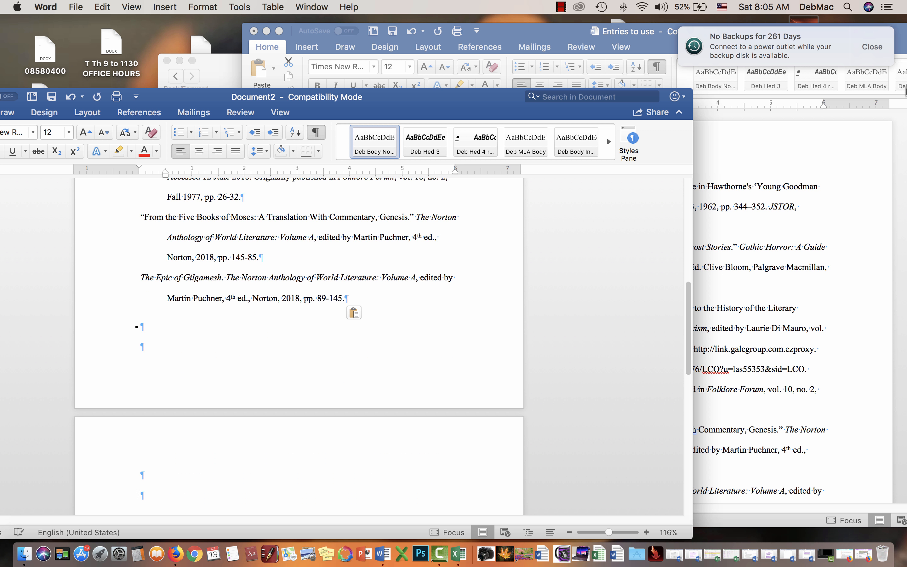
pyautogui.click(873, 47)
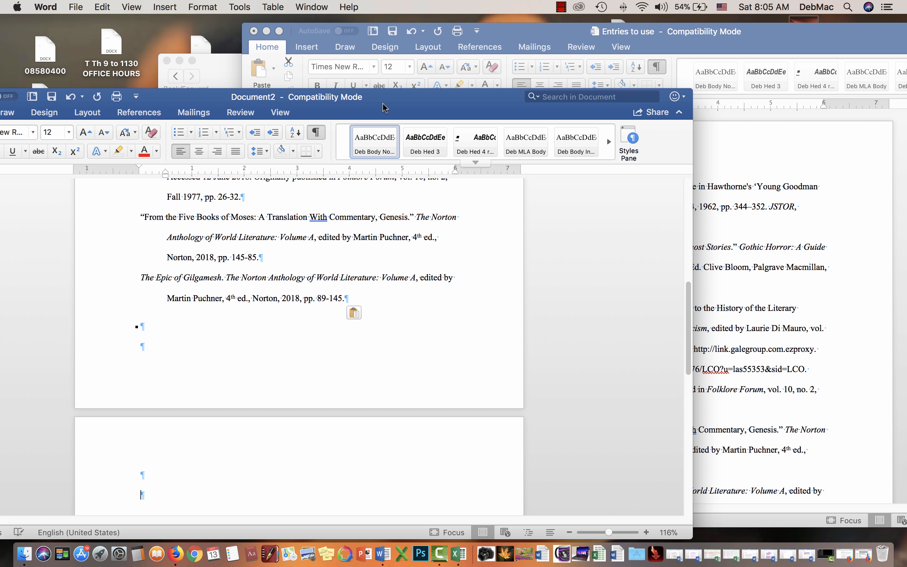
# Step: Reposition the Works Cited window and delete the surplus blank paragraphs after the "The Epic of Gilgamesh" entry, including those on the second page, keeping one
pyautogui.moveTo(387, 98); pyautogui.dragTo(531, 58)
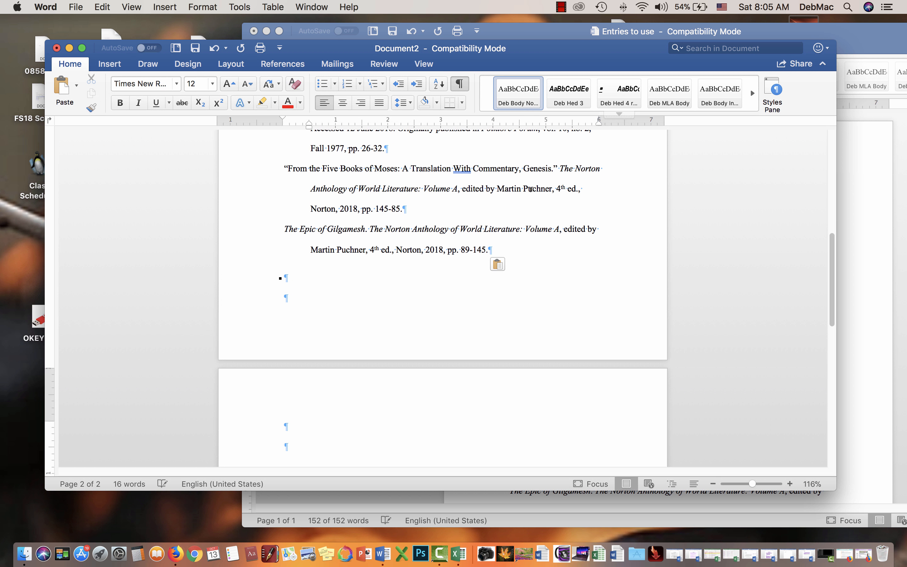
pyautogui.scroll(-3, 474, 371)
pyautogui.click(474, 370)
pyautogui.scroll(15, 474, 370)
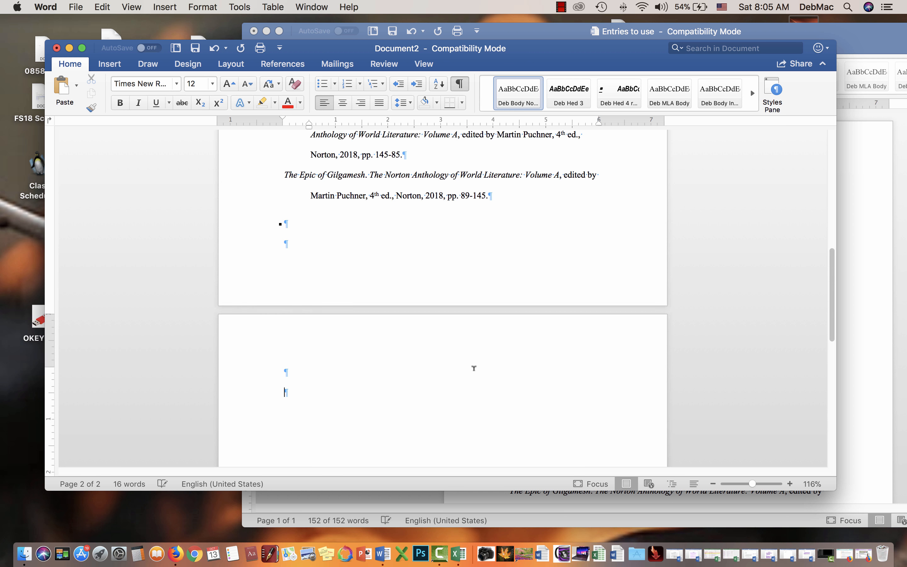
pyautogui.scroll(-15, 474, 368)
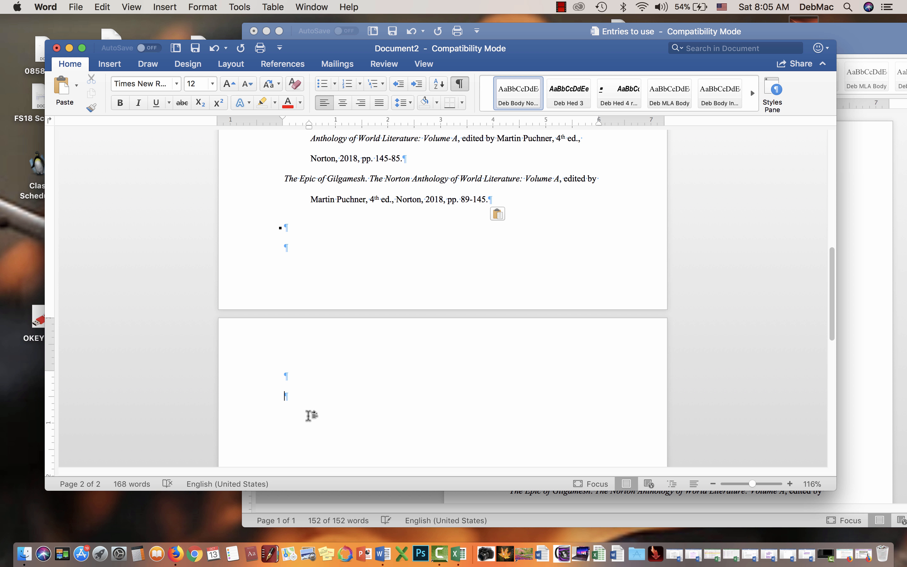
pyautogui.click(308, 411)
pyautogui.press('BackSpace')
pyautogui.press('BackSpace')
pyautogui.press('BackSpace')
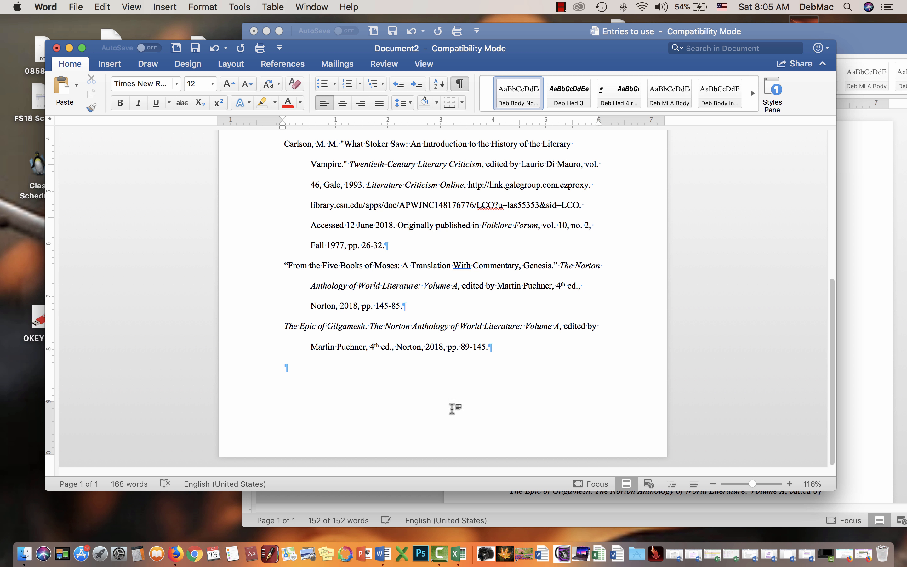
# Step: Sort all the entries below the Works Cited title by paragraphs as text in ascending order, with no header row
pyautogui.scroll(5, 508, 384)
pyautogui.scroll(4, 508, 383)
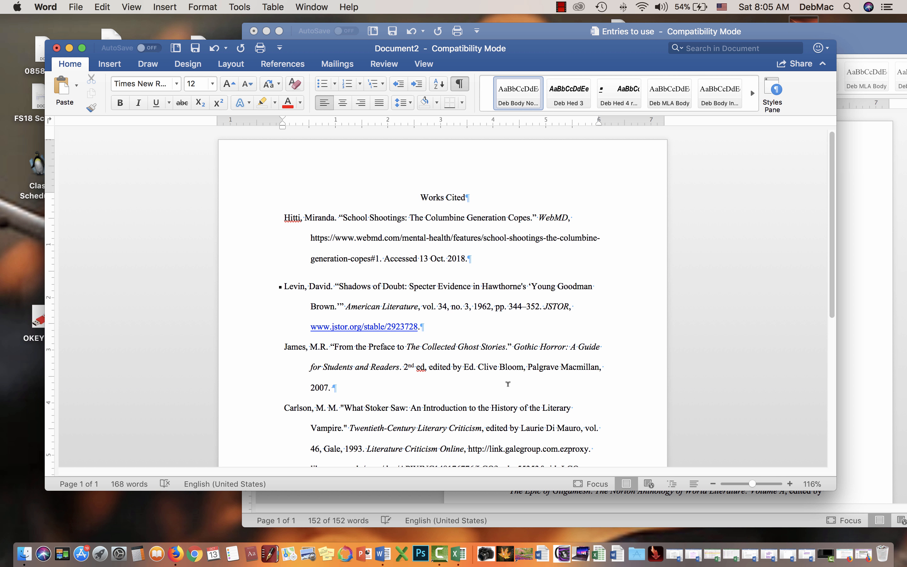
pyautogui.scroll(-9, 508, 383)
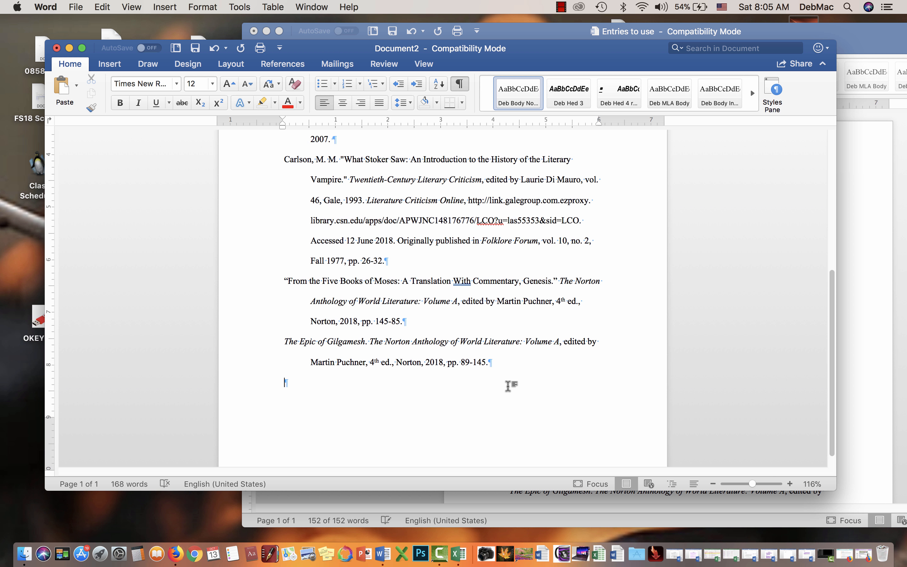
pyautogui.scroll(7, 508, 385)
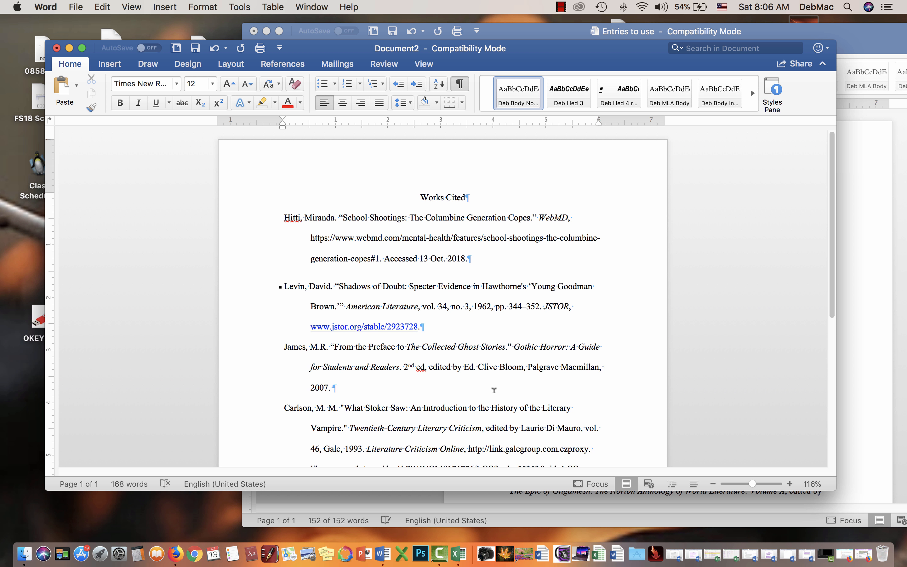
pyautogui.scroll(-1, 562, 273)
pyautogui.scroll(-3, 562, 273)
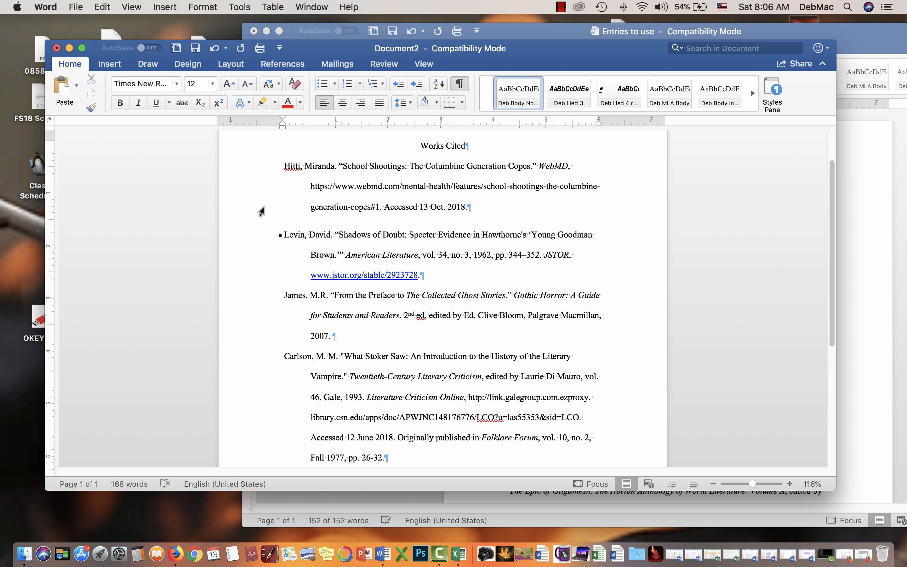
pyautogui.moveTo(284, 164); pyautogui.dragTo(337, 505)
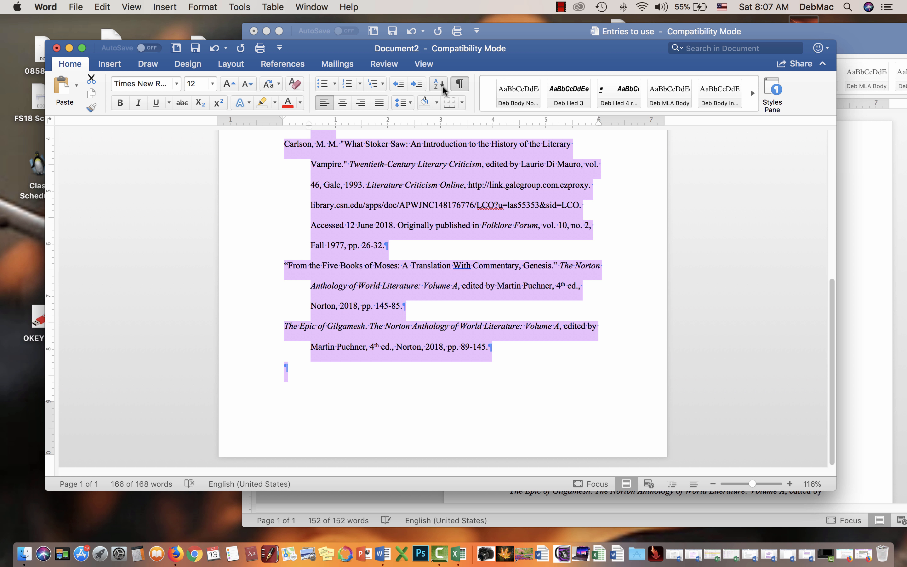
pyautogui.click(442, 84)
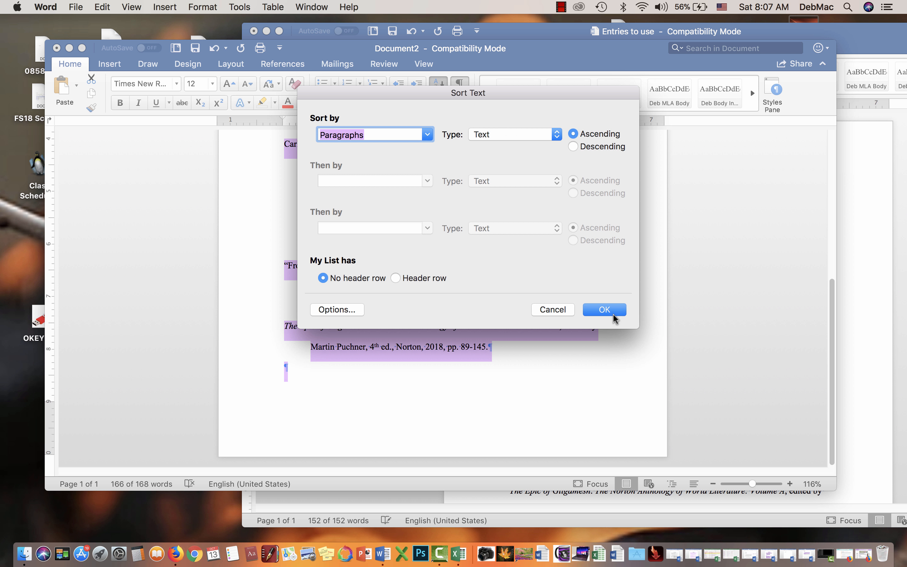
pyautogui.click(604, 310)
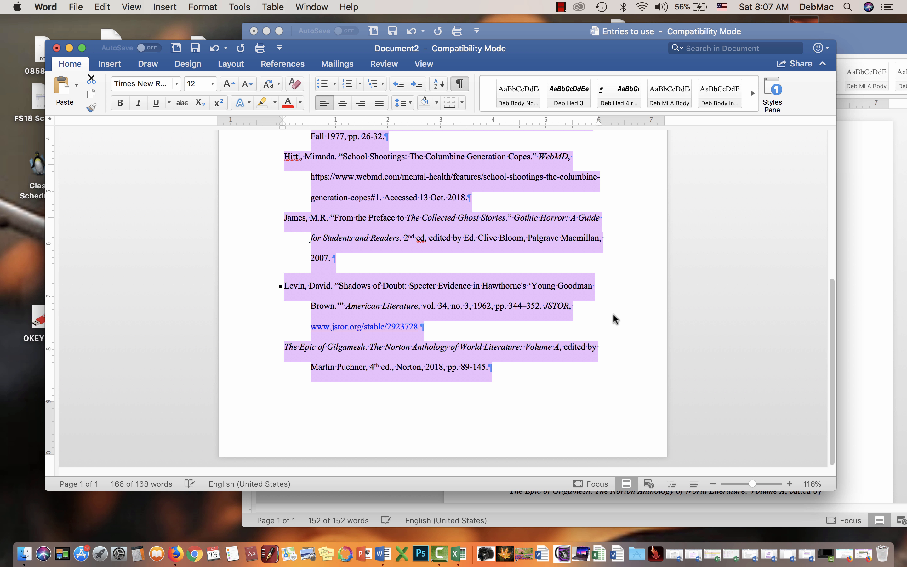
pyautogui.click(637, 323)
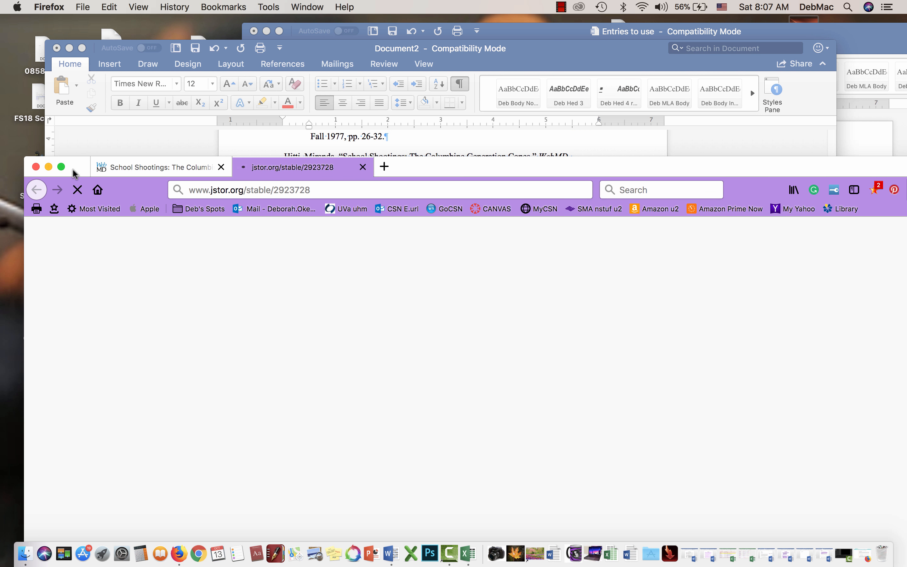
pyautogui.click(49, 167)
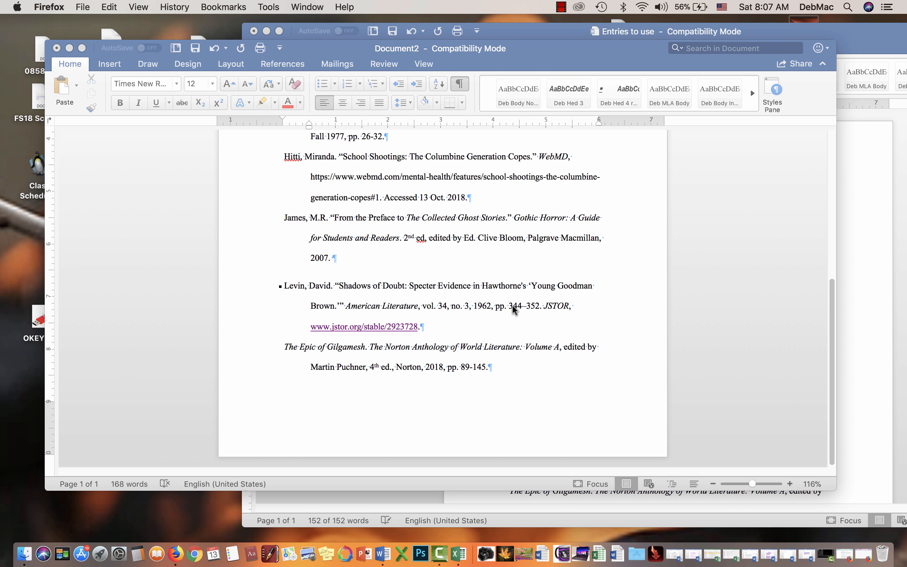
# Step: Delete the blank paragraph between the Works Cited title and the first entry
pyautogui.scroll(5, 549, 347)
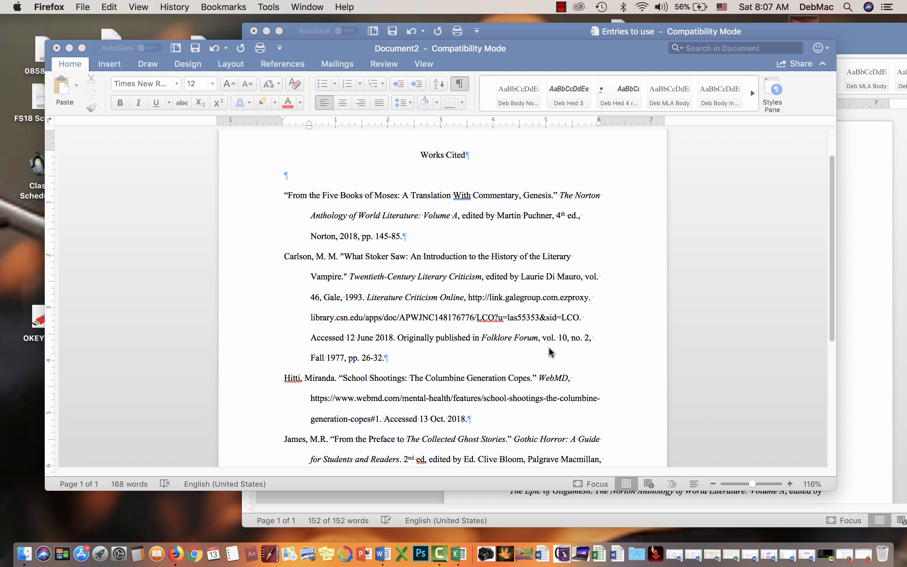
pyautogui.scroll(1, 549, 353)
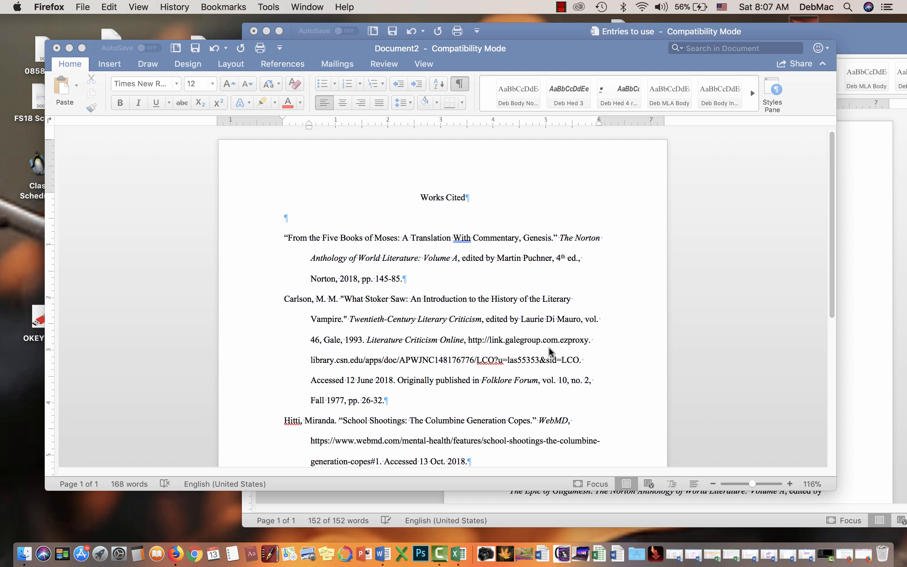
pyautogui.scroll(-1, 548, 348)
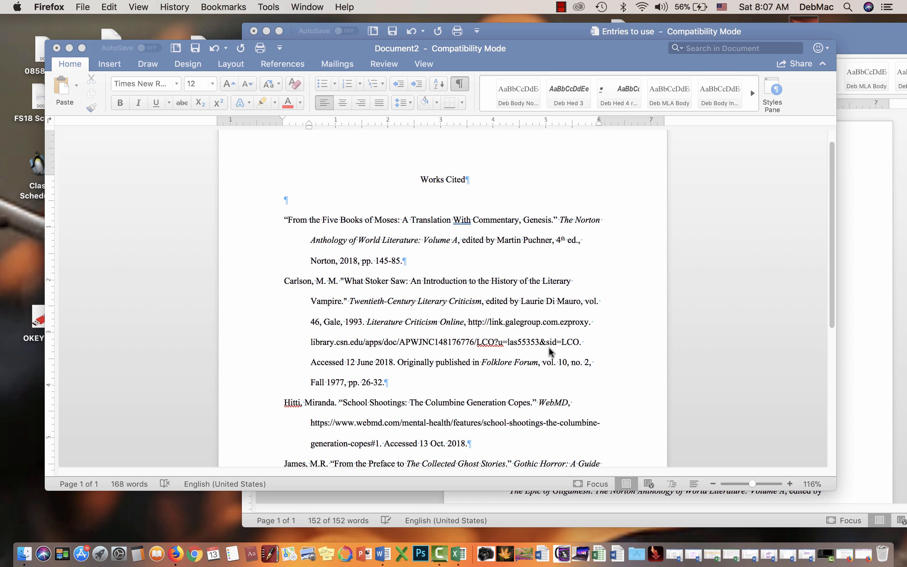
pyautogui.scroll(-1, 549, 348)
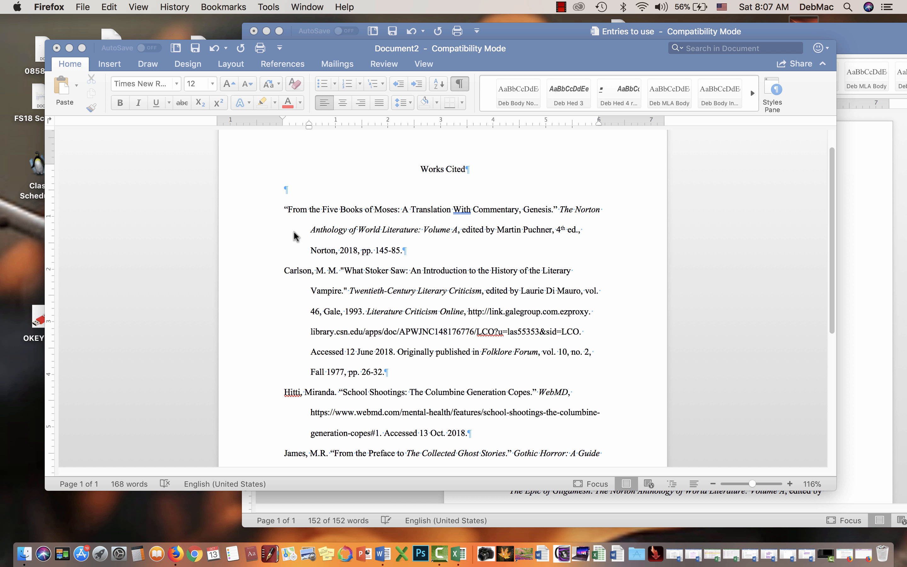
pyautogui.click(286, 191)
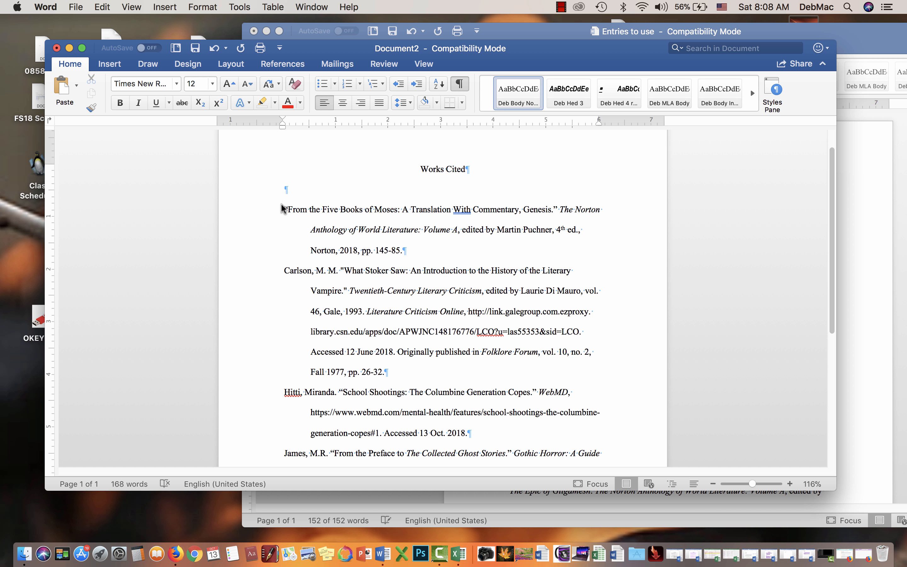
pyautogui.press('BackSpace')
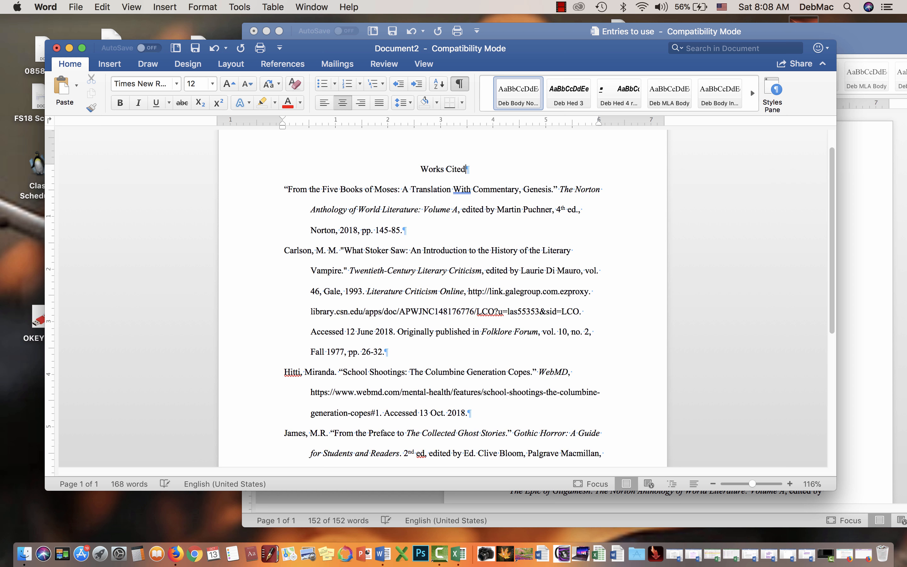
# Step: Move the "From the Five Books of Moses" entry directly below the "What Stoker Saw" entry and delete the extra blank paragraph after it
pyautogui.scroll(-10, 405, 256)
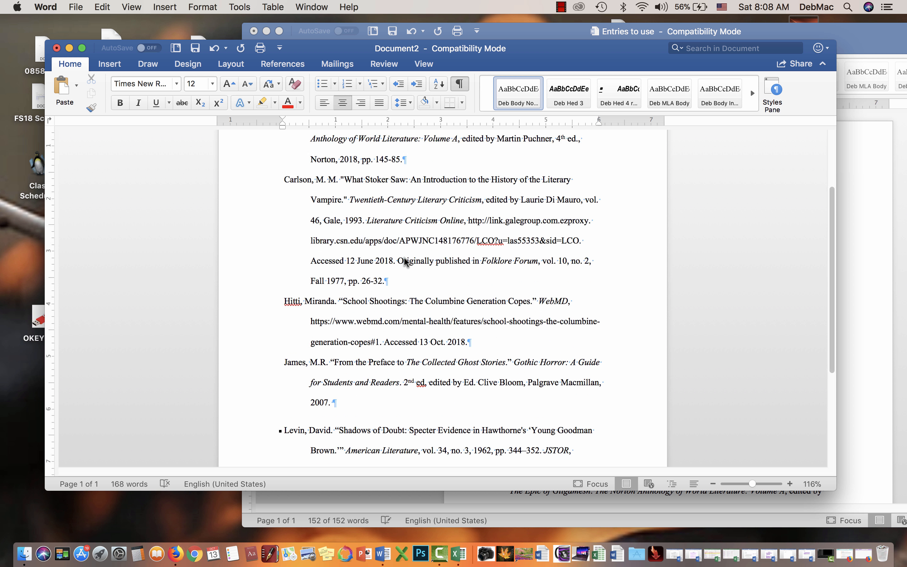
pyautogui.scroll(10, 404, 258)
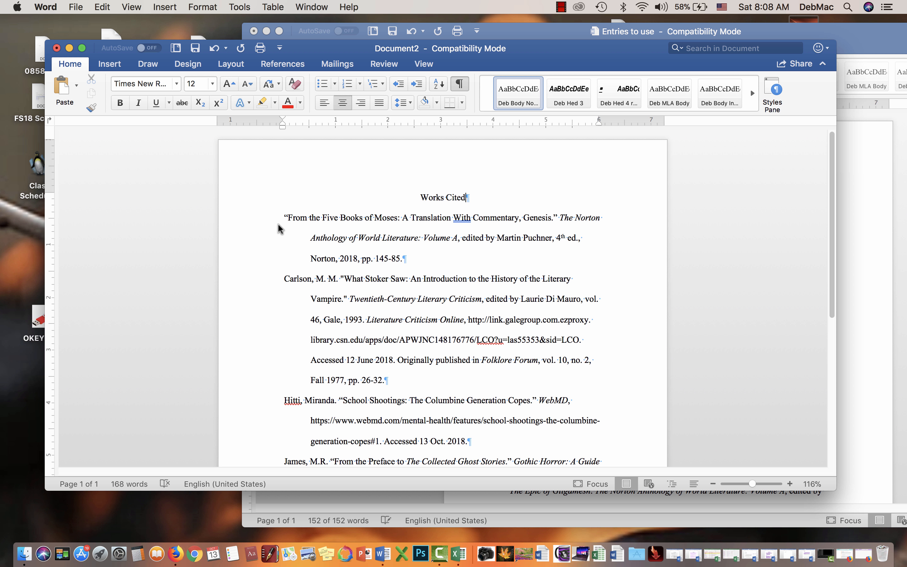
pyautogui.moveTo(280, 213); pyautogui.dragTo(410, 255)
pyautogui.press('cmd+c')
pyautogui.rightClick(393, 221)
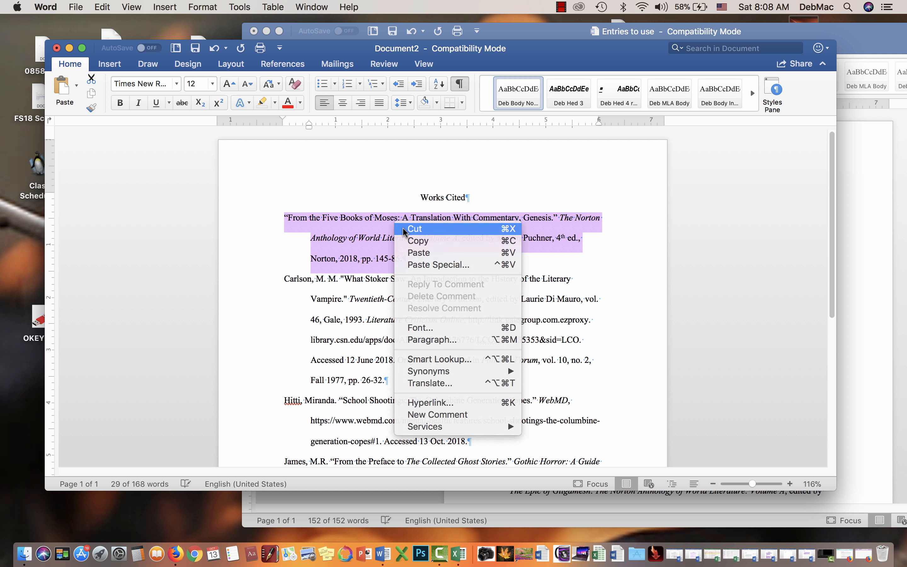
pyautogui.click(402, 228)
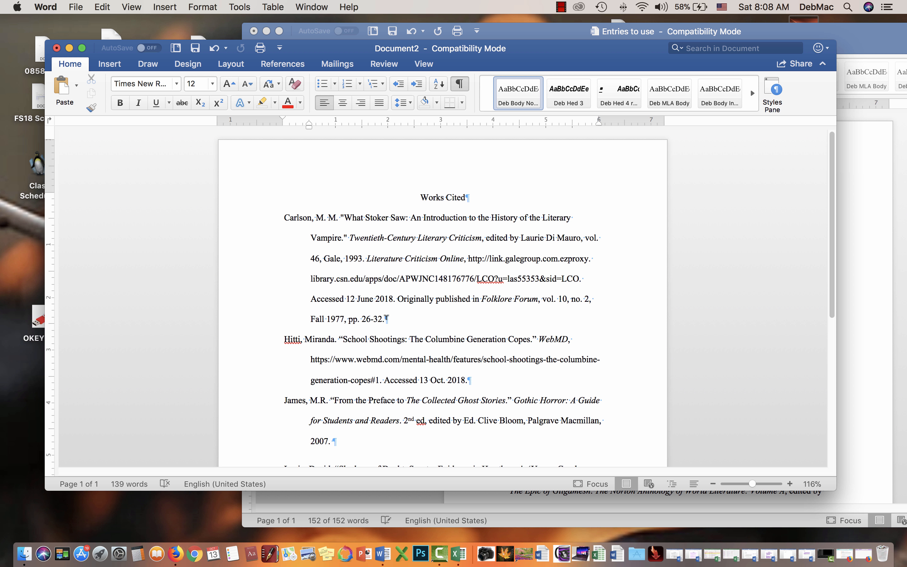
pyautogui.click(386, 318)
pyautogui.press('Return')
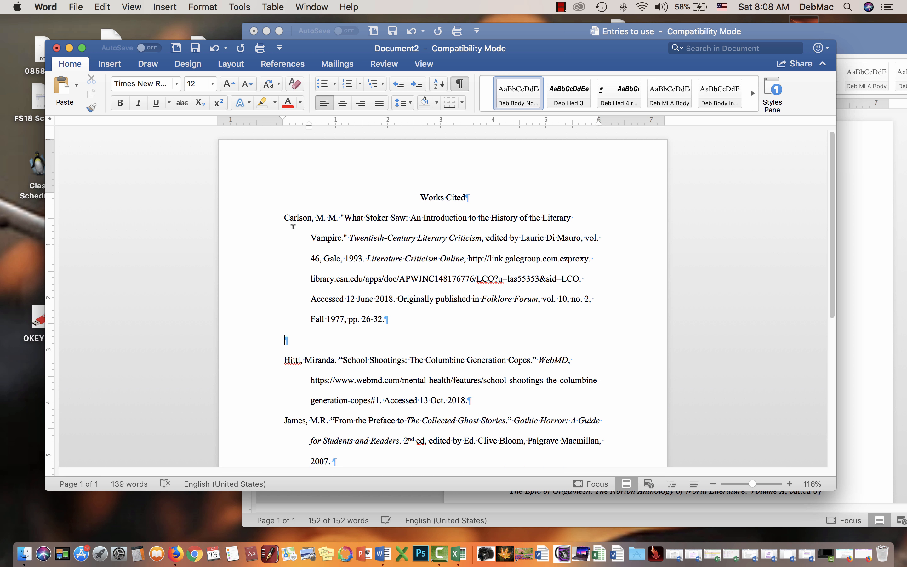
pyautogui.rightClick(284, 340)
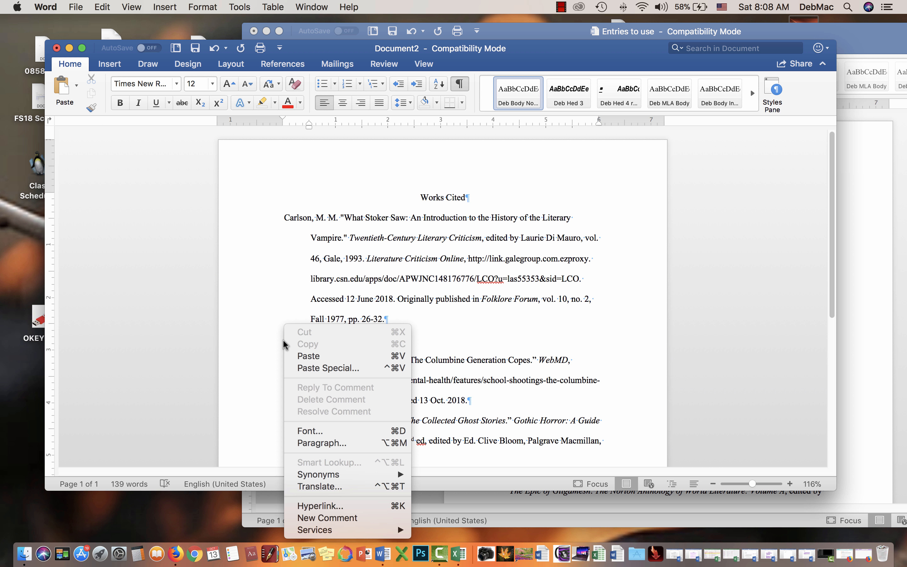
pyautogui.click(294, 355)
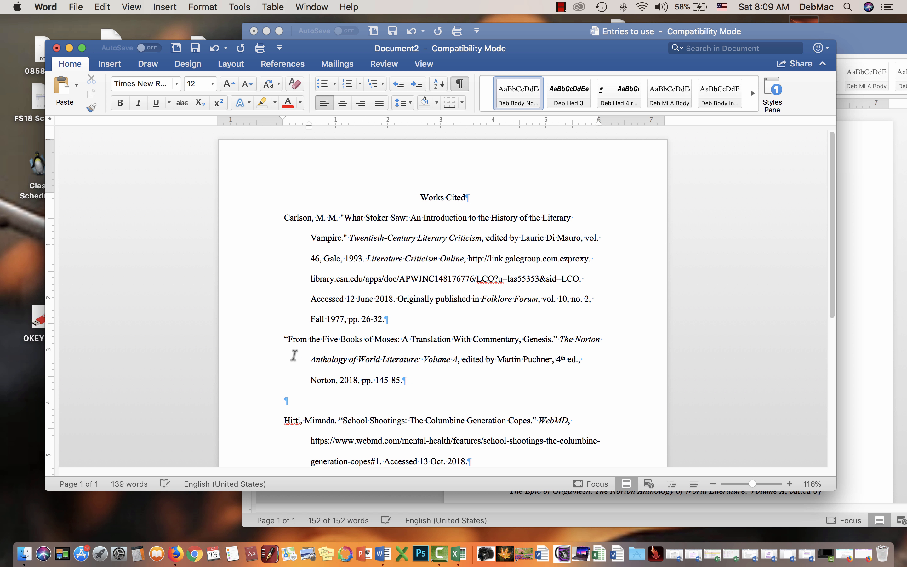
pyautogui.click(286, 399)
pyautogui.press('BackSpace')
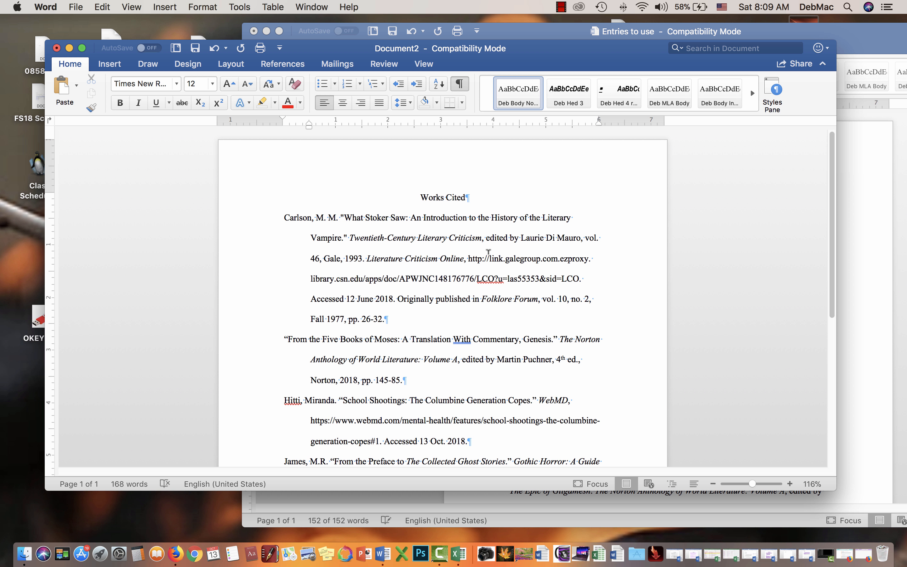
# Step: Move "The Epic of Gilgamesh" entry from the end of the list to a new paragraph directly below the "What Stoker Saw" entry
pyautogui.scroll(-5, 489, 252)
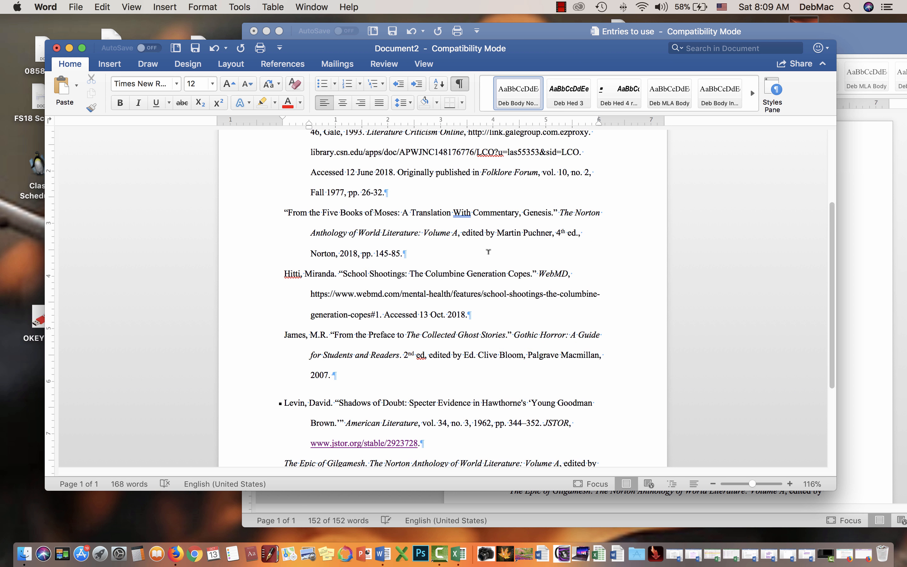
pyautogui.scroll(-2, 489, 252)
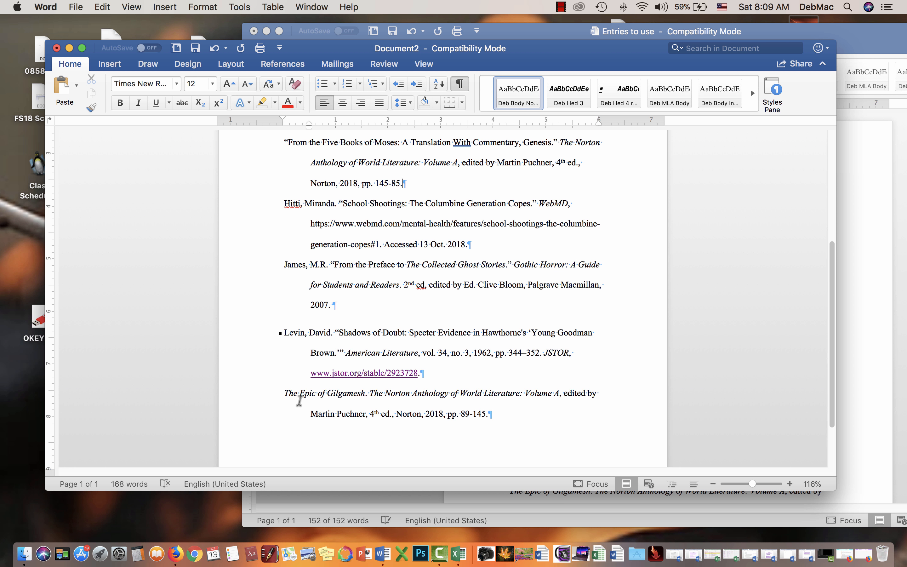
pyautogui.moveTo(283, 392); pyautogui.dragTo(497, 407)
pyautogui.press('cmd+c')
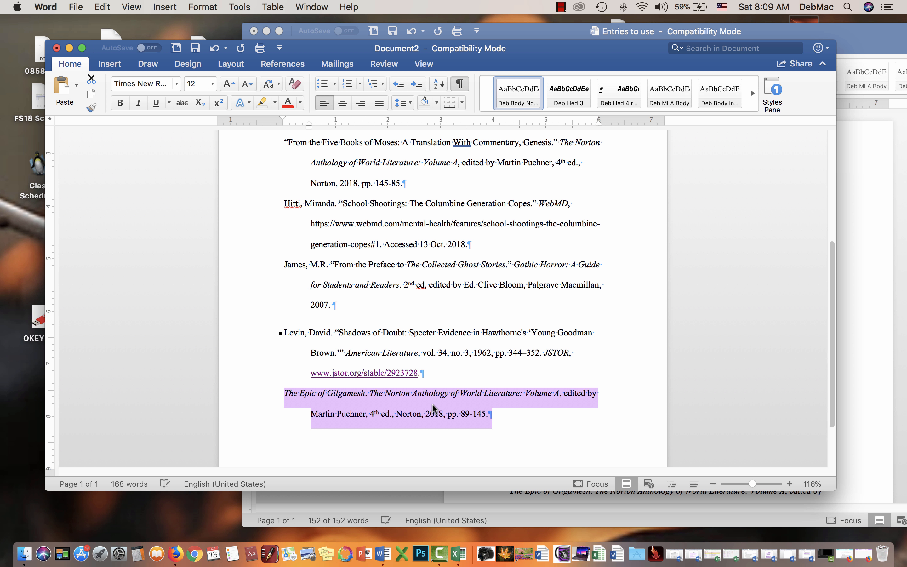
pyautogui.rightClick(436, 410)
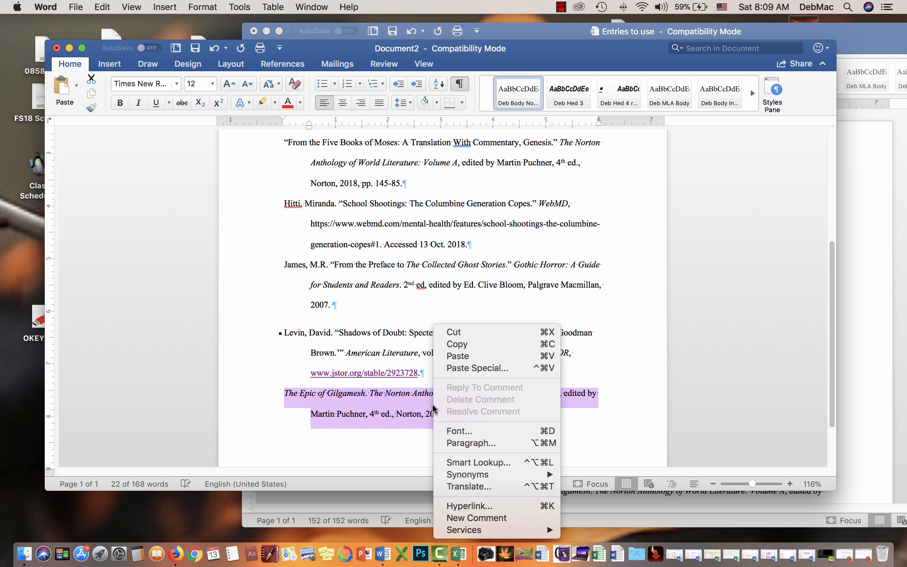
pyautogui.click(453, 332)
pyautogui.scroll(10, 396, 368)
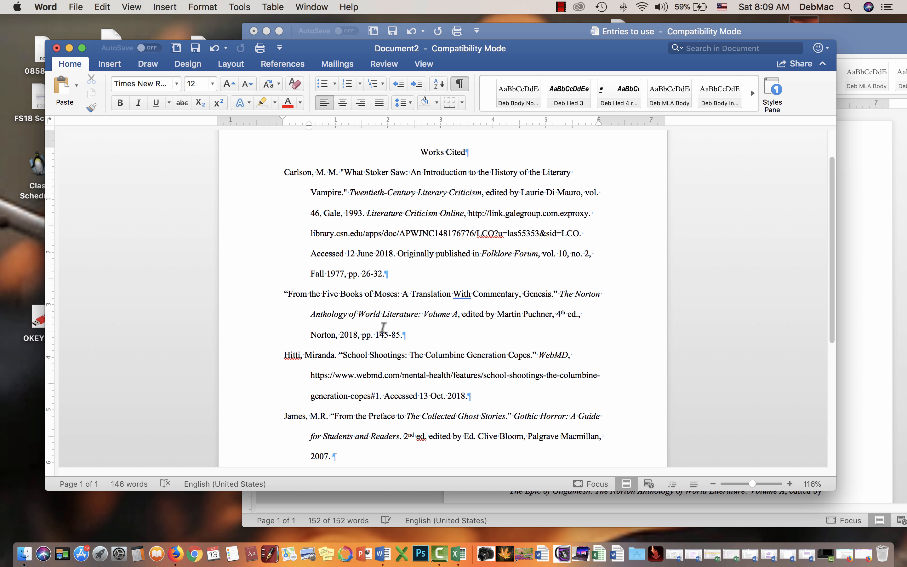
pyautogui.click(387, 273)
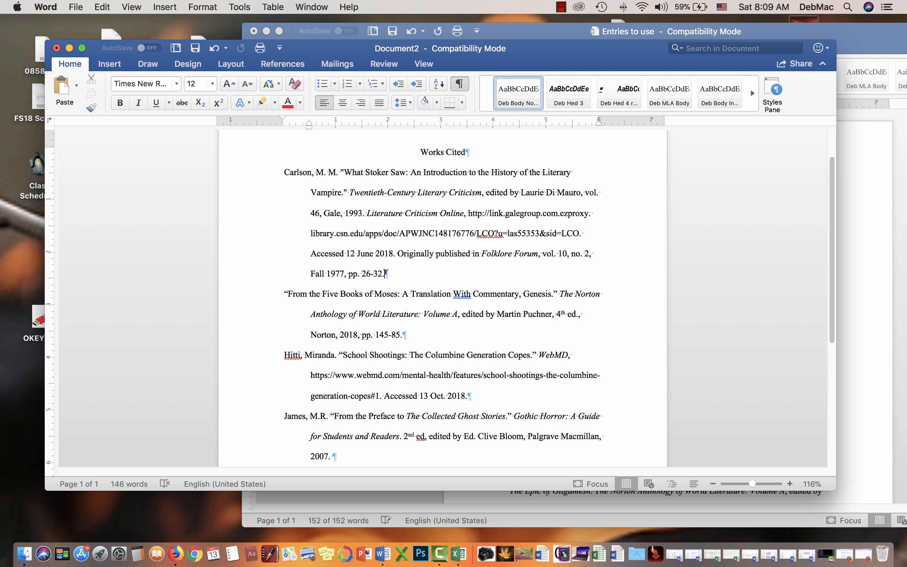
pyautogui.press('Return')
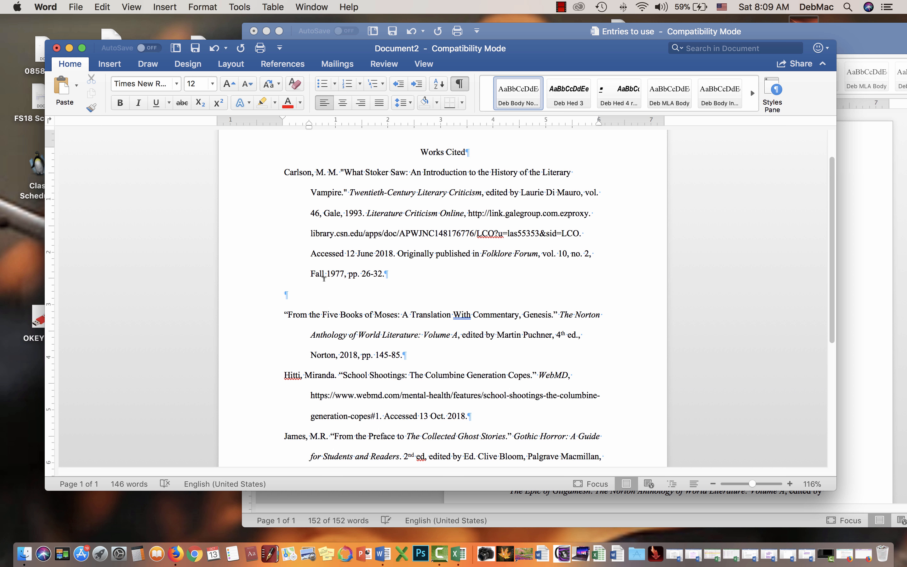
pyautogui.rightClick(283, 293)
pyautogui.click(306, 324)
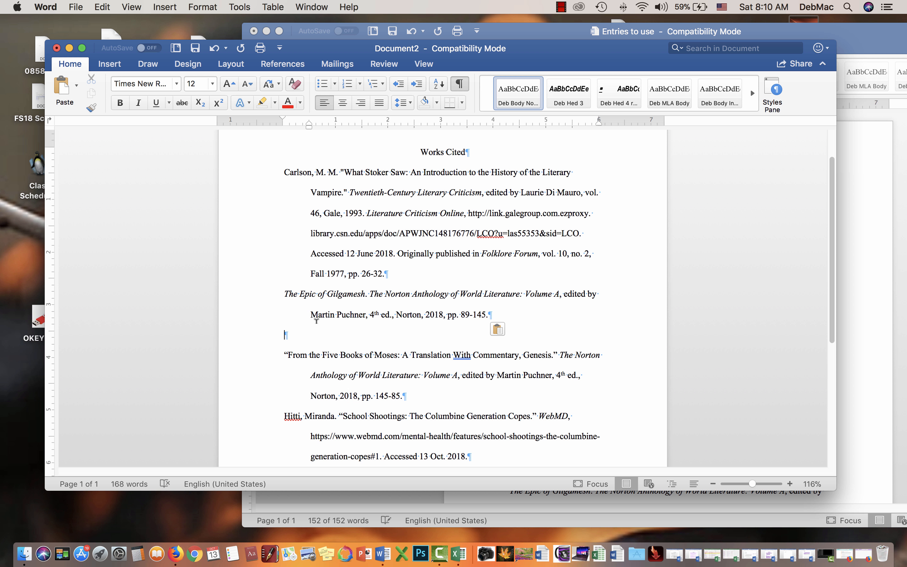
# Step: Delete the extra blank paragraph directly below "The Epic of Gilgamesh" entry
pyautogui.press('BackSpace')
pyautogui.press('BackSpace')
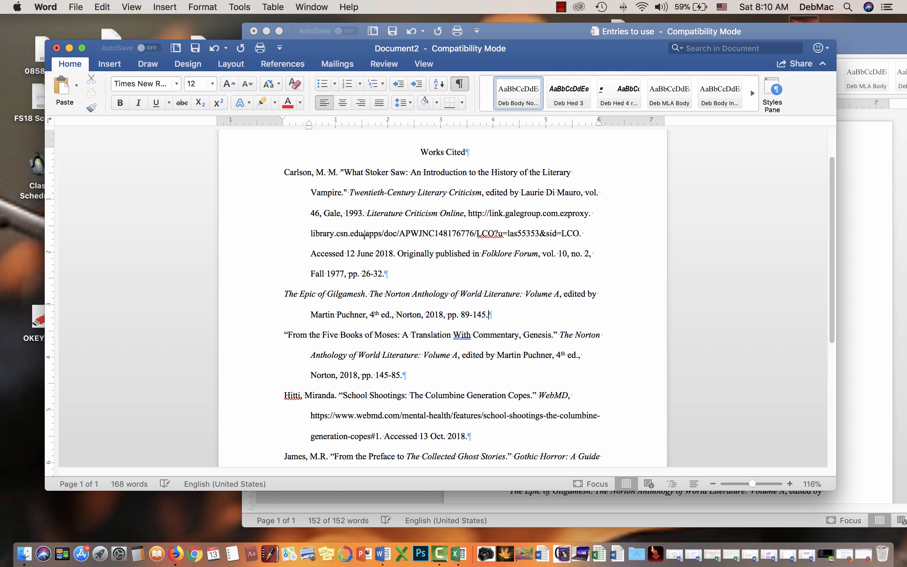
# Step: Remove the hyperlink from the JSTOR web address at the end of the "Shadows of Doubt" entry
pyautogui.scroll(-10, 496, 163)
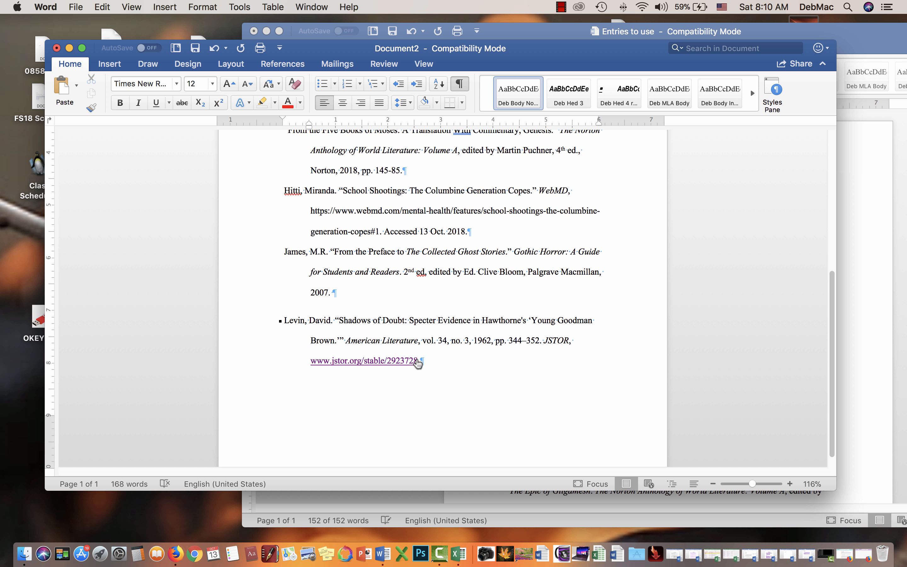
pyautogui.moveTo(420, 359); pyautogui.dragTo(310, 360)
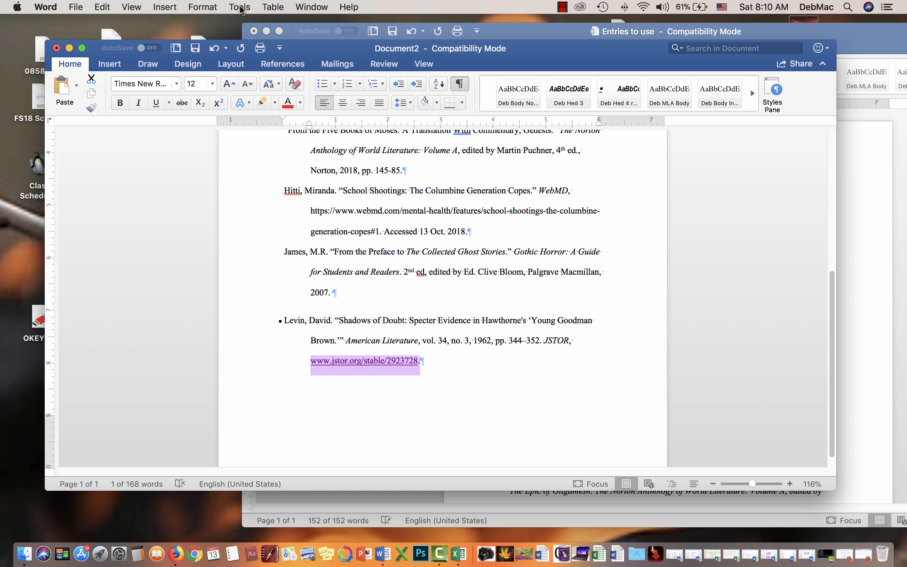
pyautogui.click(164, 8)
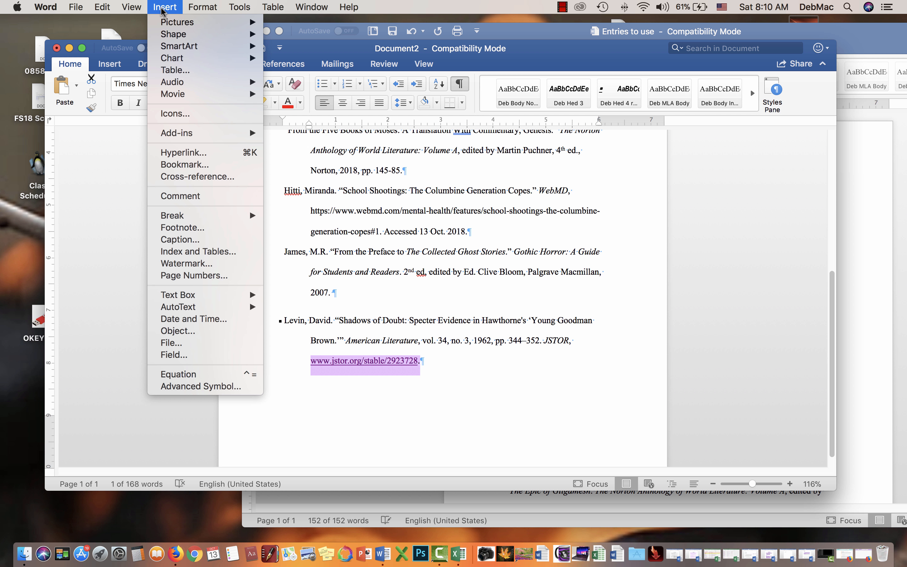
pyautogui.click(183, 153)
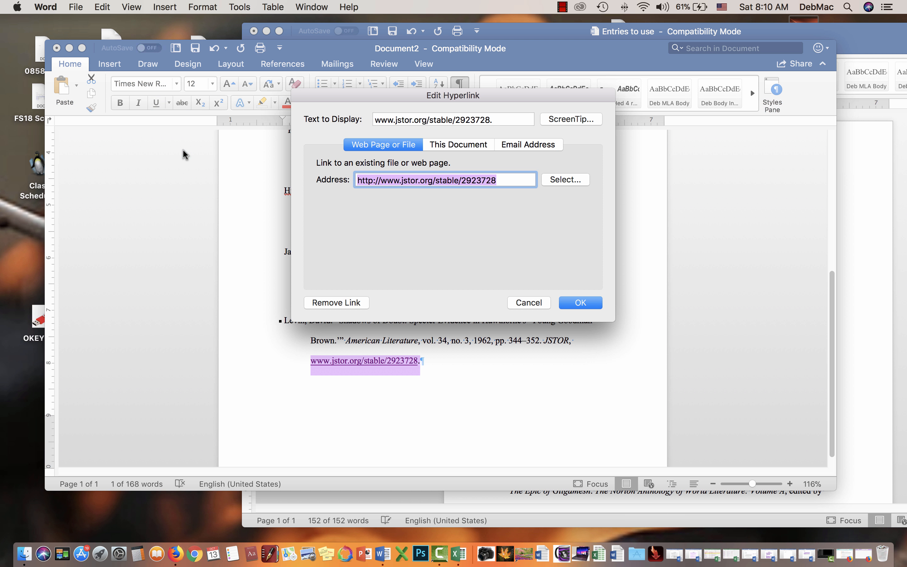
pyautogui.click(343, 303)
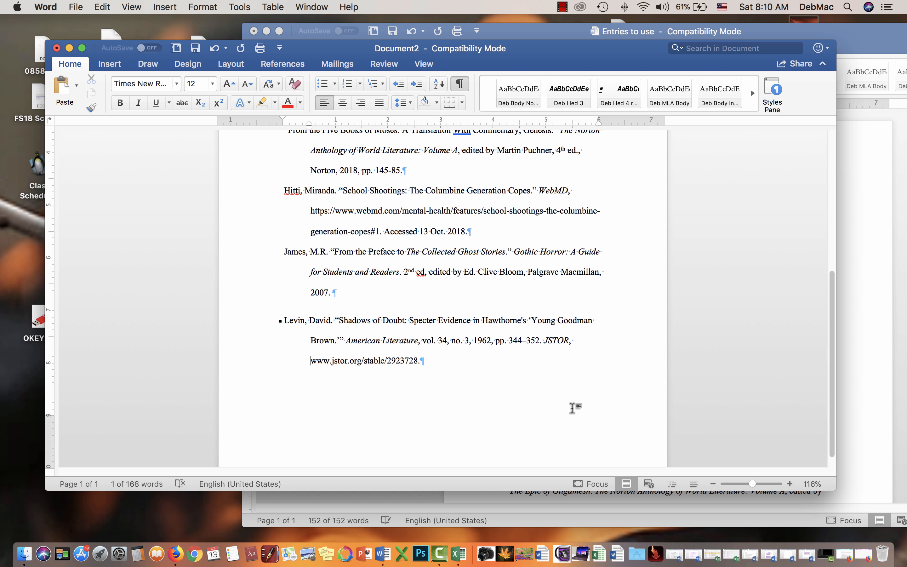
# Step: Try to close the gap above the "Shadows of Doubt" entry by deleting backwards from its start, and undo the change
pyautogui.scroll(3, 573, 408)
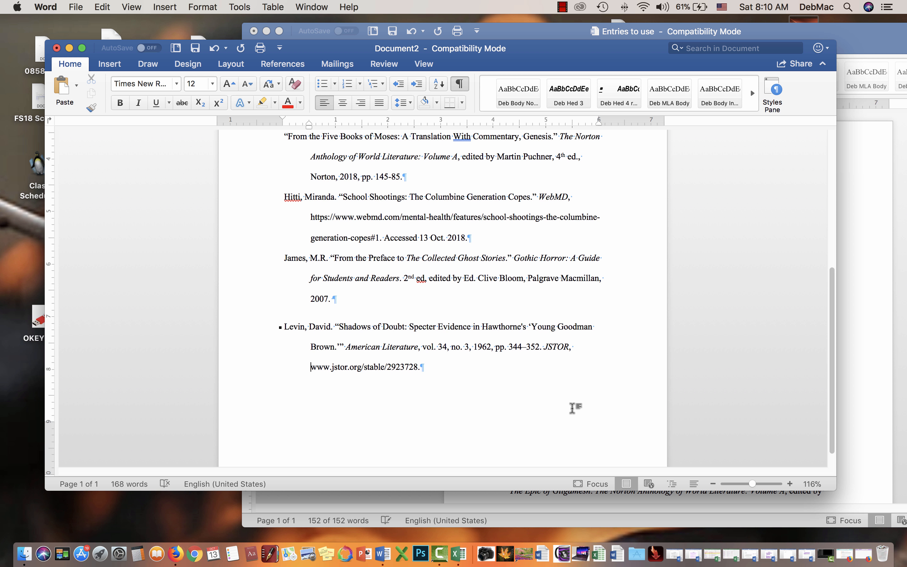
pyautogui.scroll(7, 572, 406)
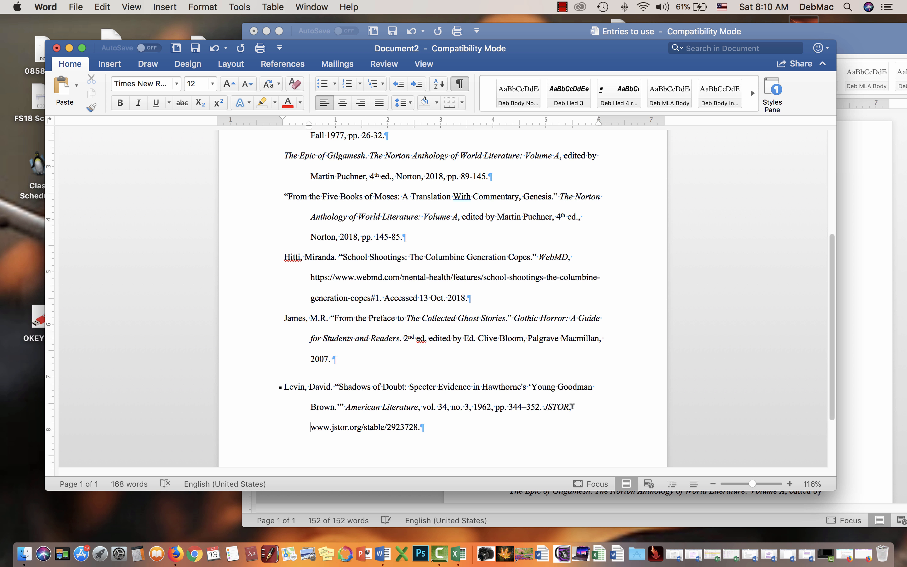
pyautogui.scroll(3, 572, 406)
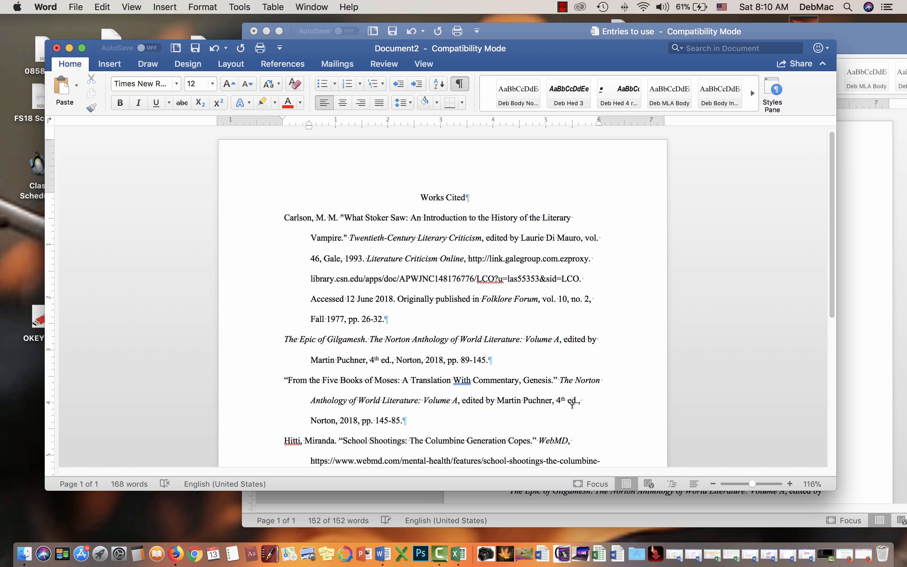
pyautogui.scroll(-6, 572, 406)
pyautogui.scroll(-2, 572, 406)
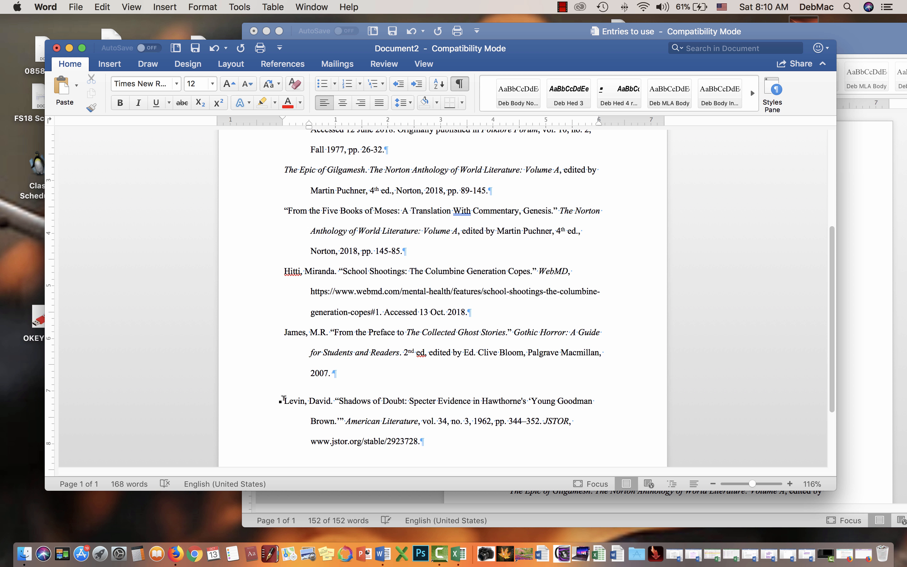
pyautogui.press('BackSpace')
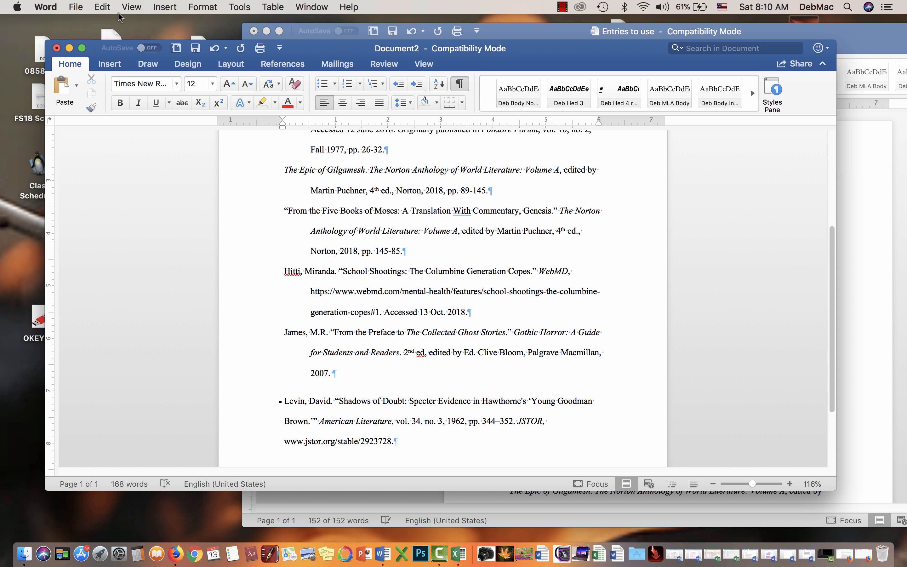
pyautogui.click(102, 8)
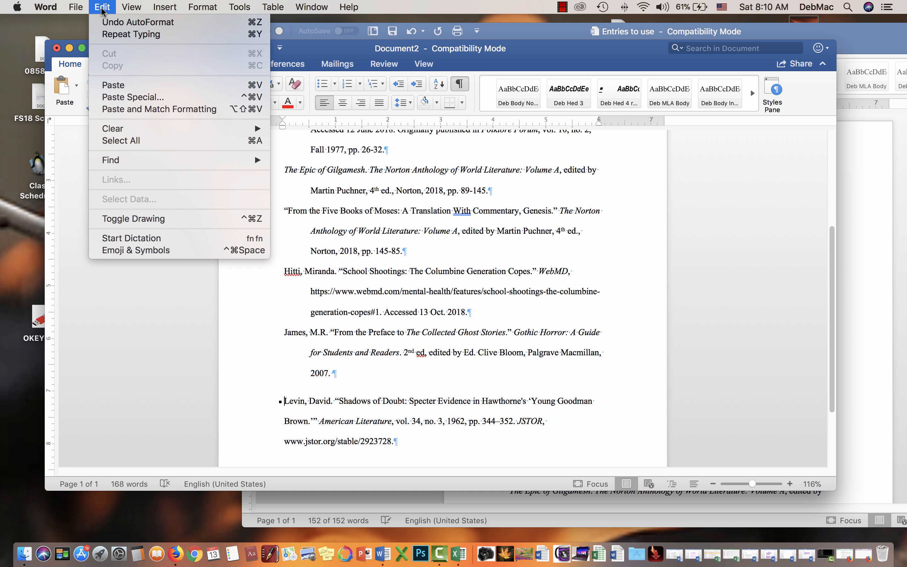
pyautogui.click(176, 23)
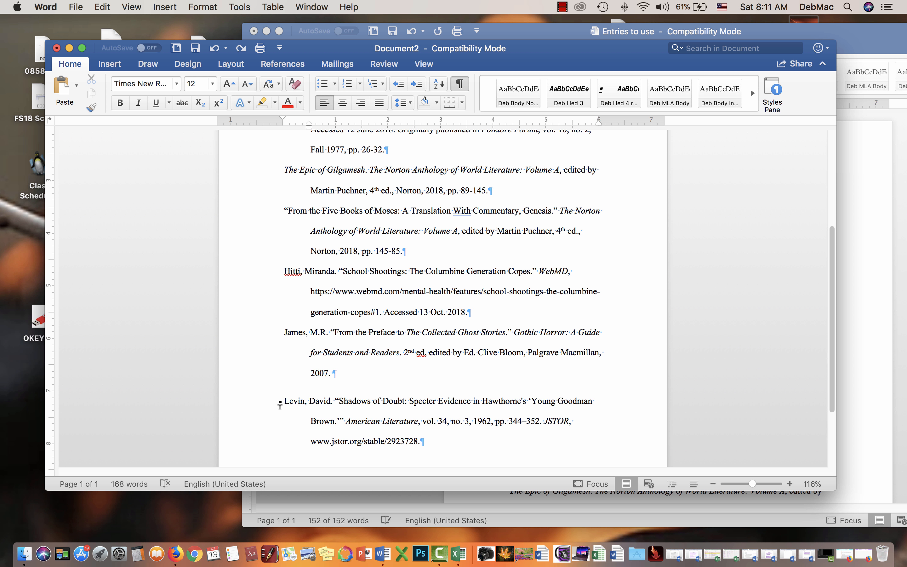
# Step: Add a blank paragraph after the "From the Preface to The Collected Ghost Stories" entry and remove it again
pyautogui.click(332, 373)
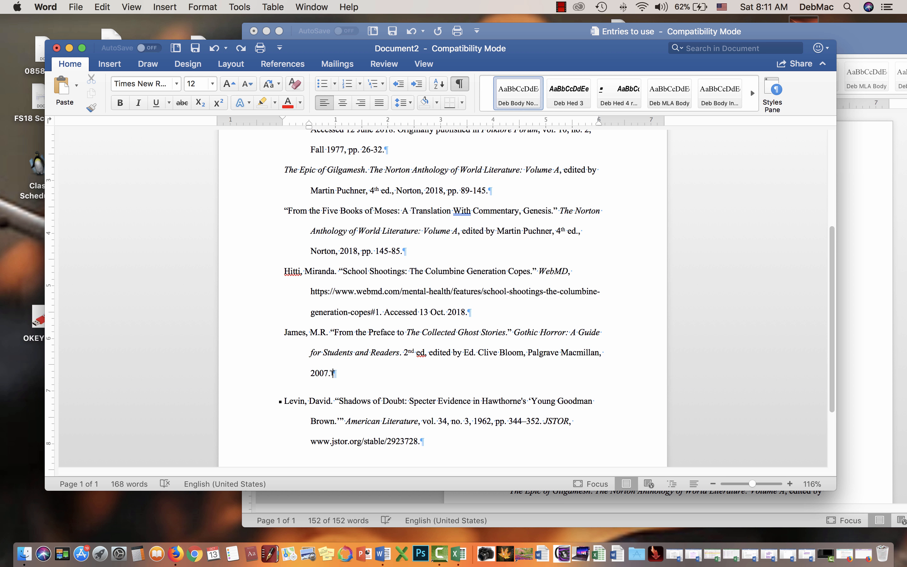
pyautogui.press('Return')
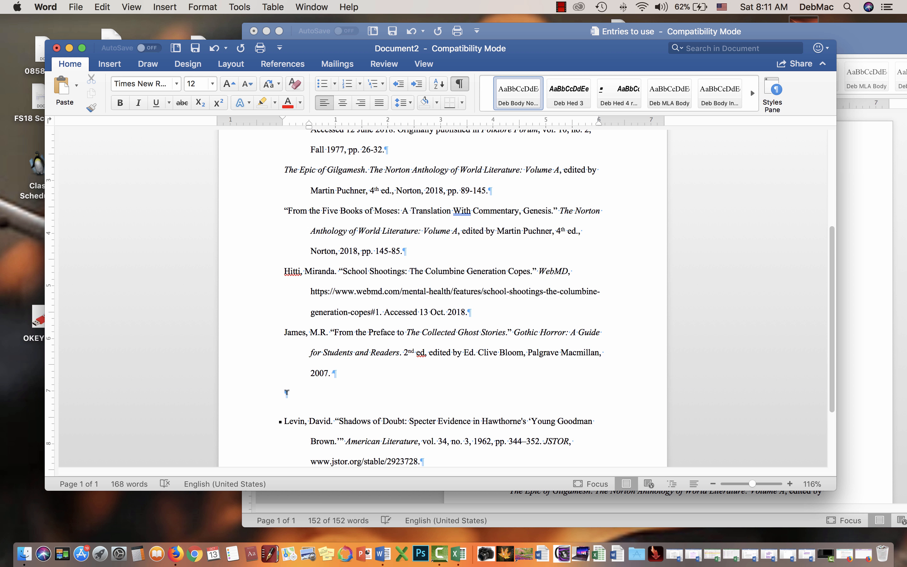
pyautogui.press('BackSpace')
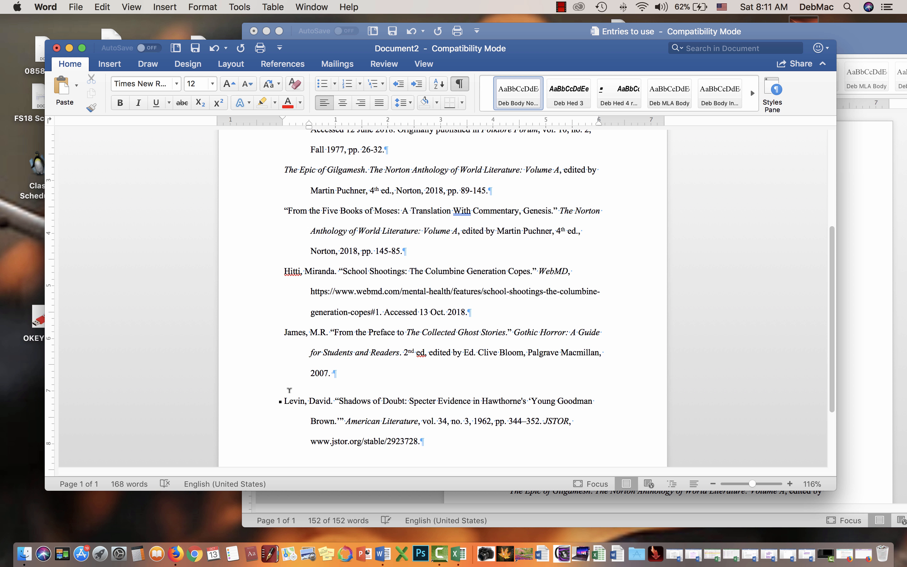
# Step: Save the document as "Works Cited Sample" in Word Document (.docx) format in the WC Page Materials folder
pyautogui.scroll(5, 376, 382)
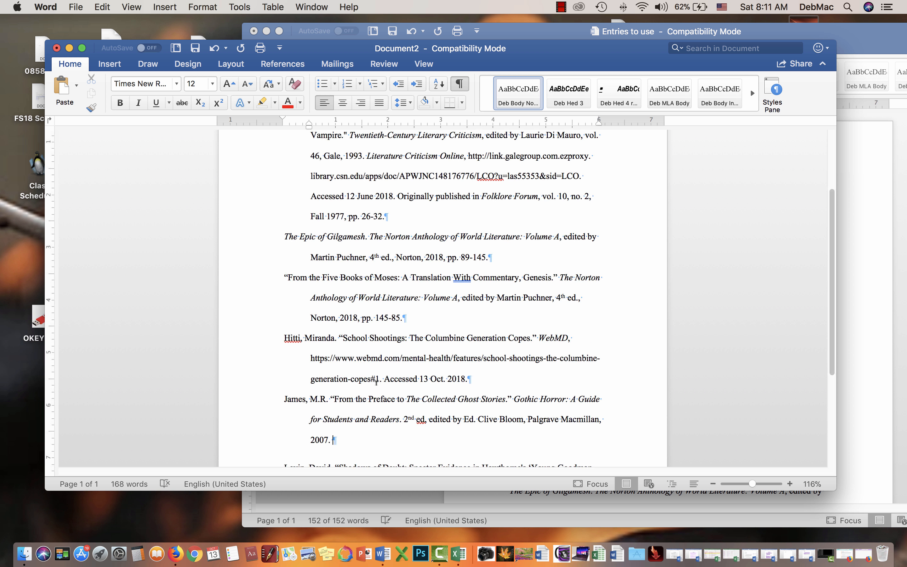
pyautogui.scroll(-6, 376, 382)
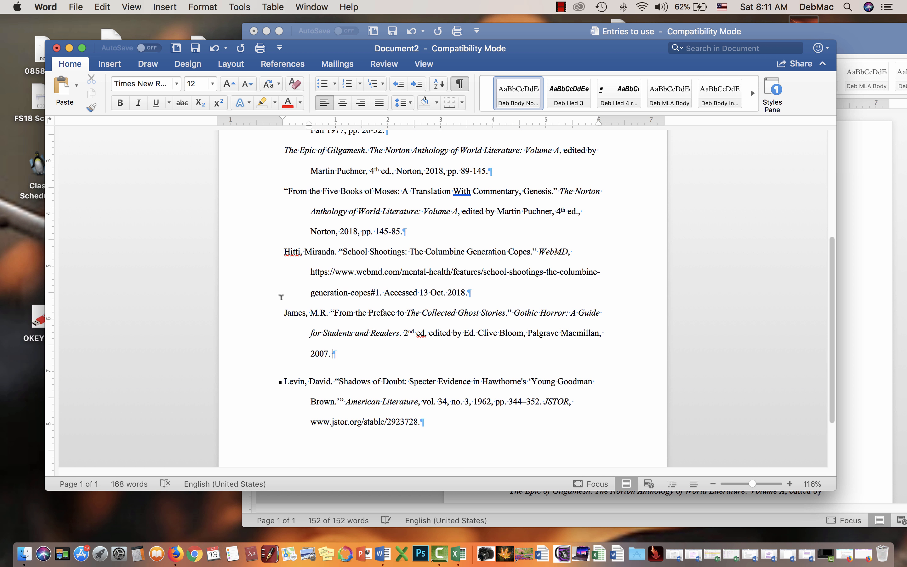
pyautogui.click(77, 7)
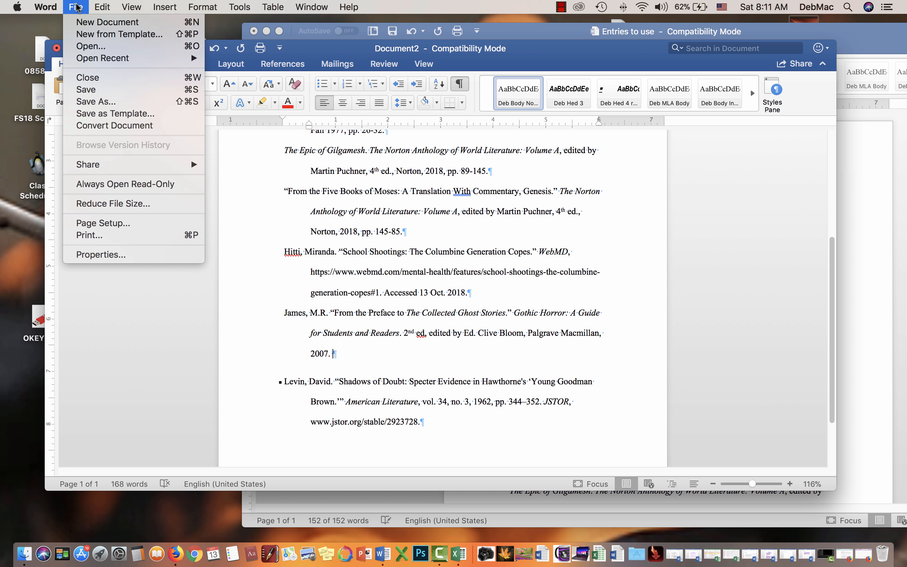
pyautogui.click(94, 101)
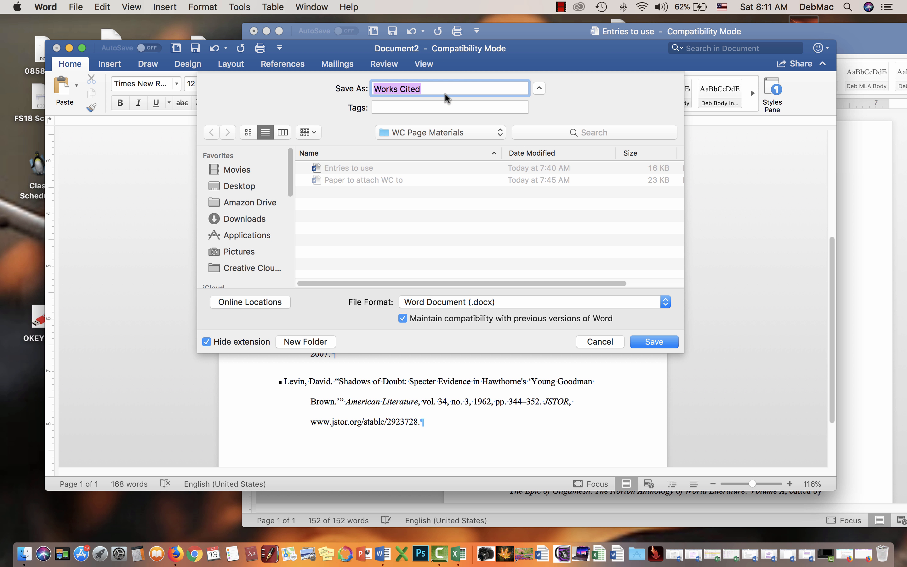
pyautogui.click(430, 85)
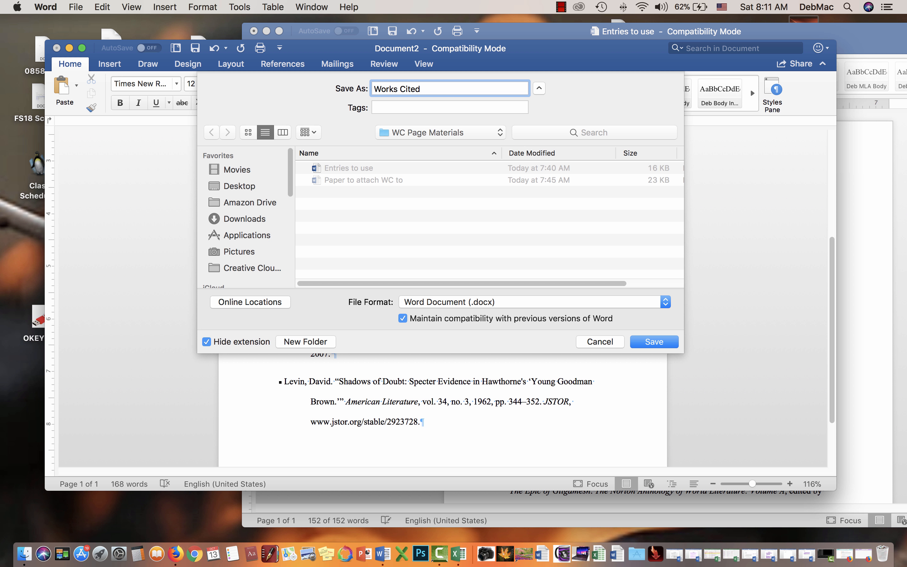
pyautogui.write('Sample')
pyautogui.click(651, 342)
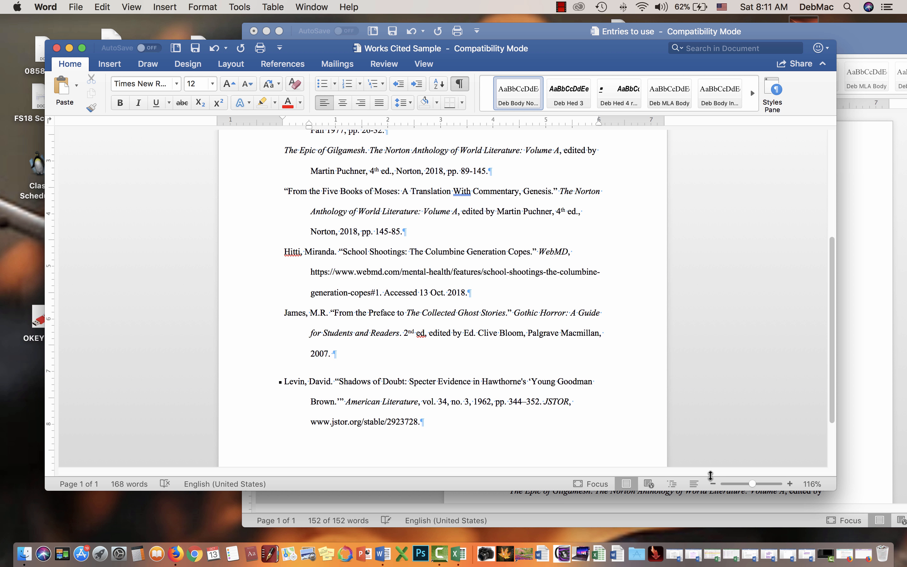
# Step: Switch to the "Paper to attach WC to" document and reposition its window
pyautogui.moveTo(869, 535)
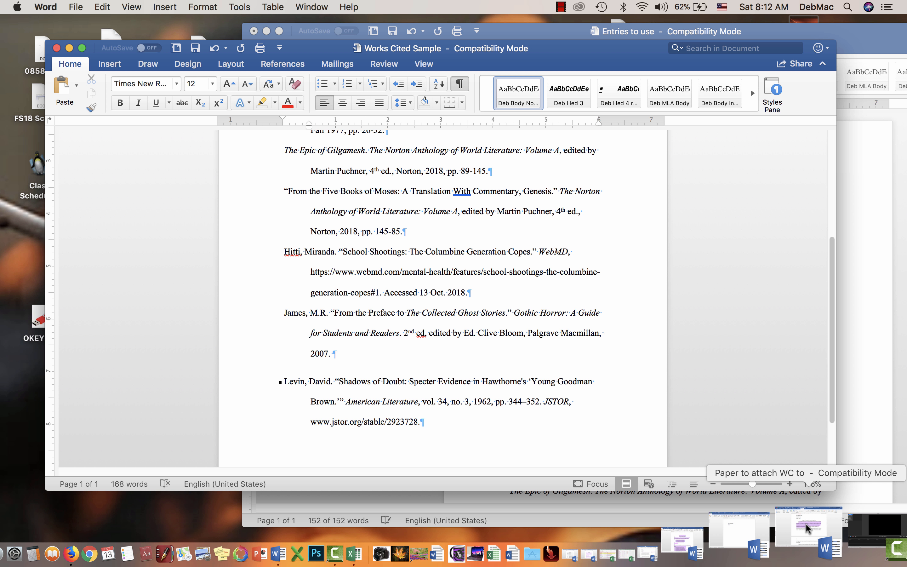
pyautogui.click(806, 527)
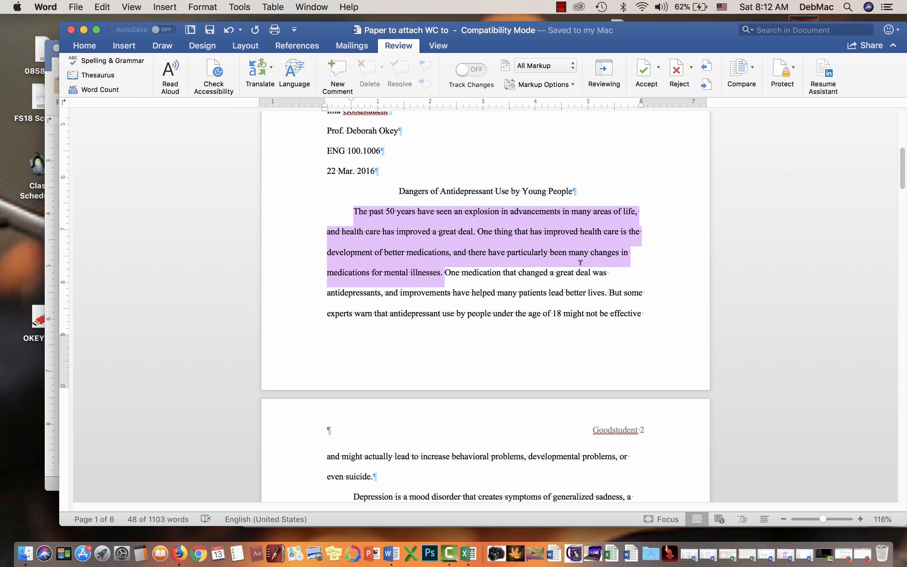
pyautogui.moveTo(611, 50); pyautogui.dragTo(531, 92)
# Step: Delete the page break that follows the paper's concluding paragraph
pyautogui.scroll(-20, 615, 267)
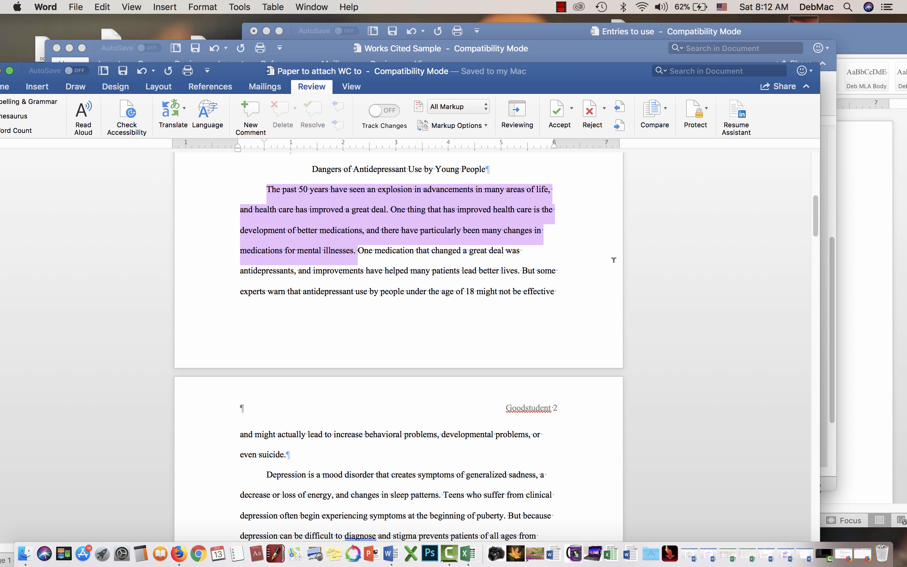
pyautogui.scroll(-20, 615, 268)
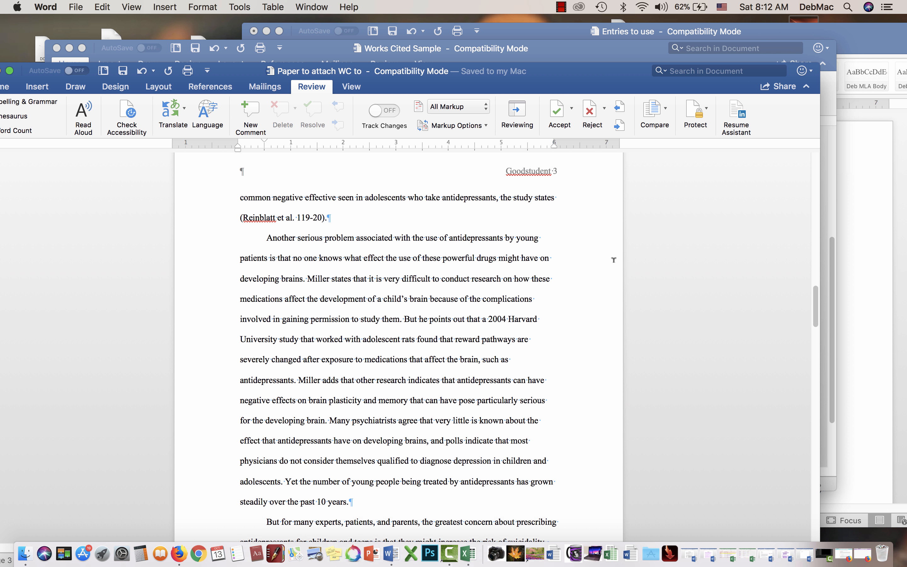
pyautogui.scroll(-13, 613, 260)
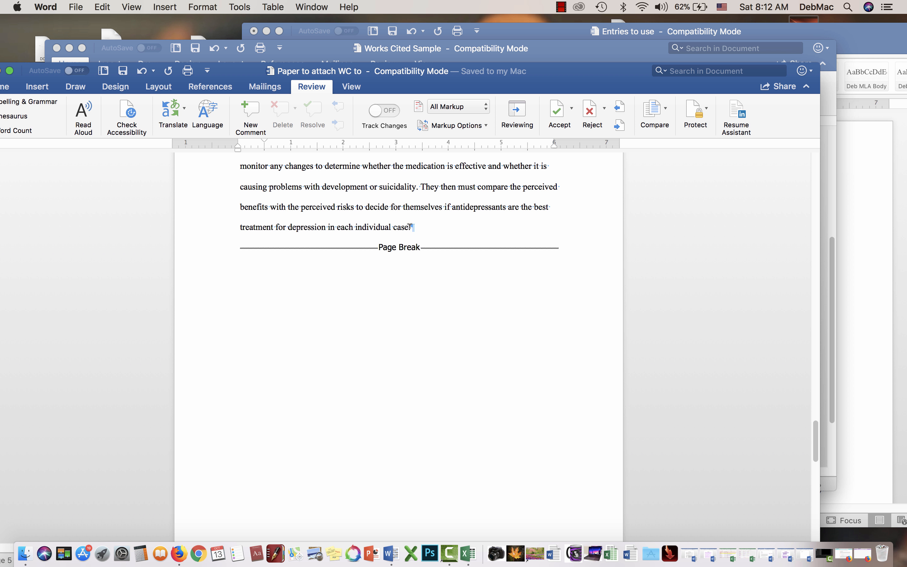
pyautogui.moveTo(412, 227); pyautogui.dragTo(455, 251)
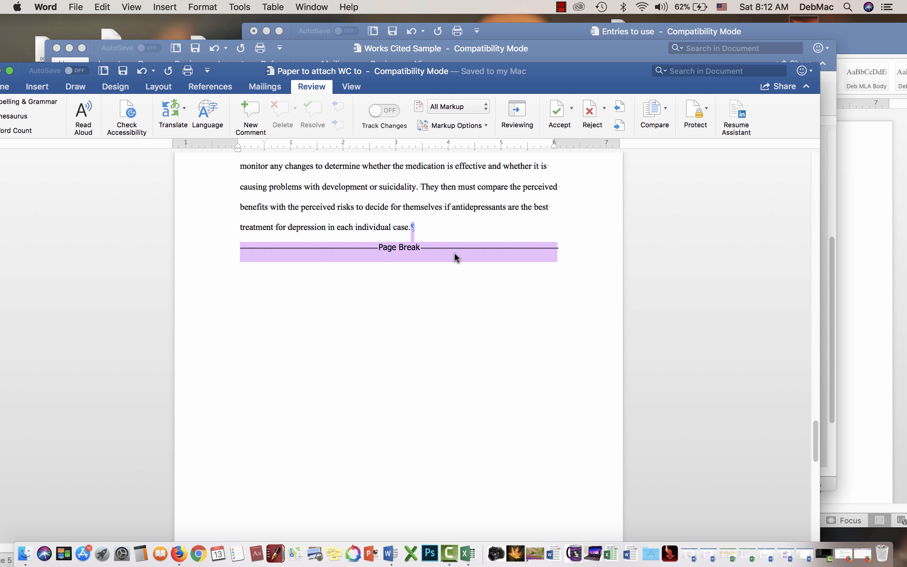
pyautogui.press('Delete')
pyautogui.scroll(-3, 455, 252)
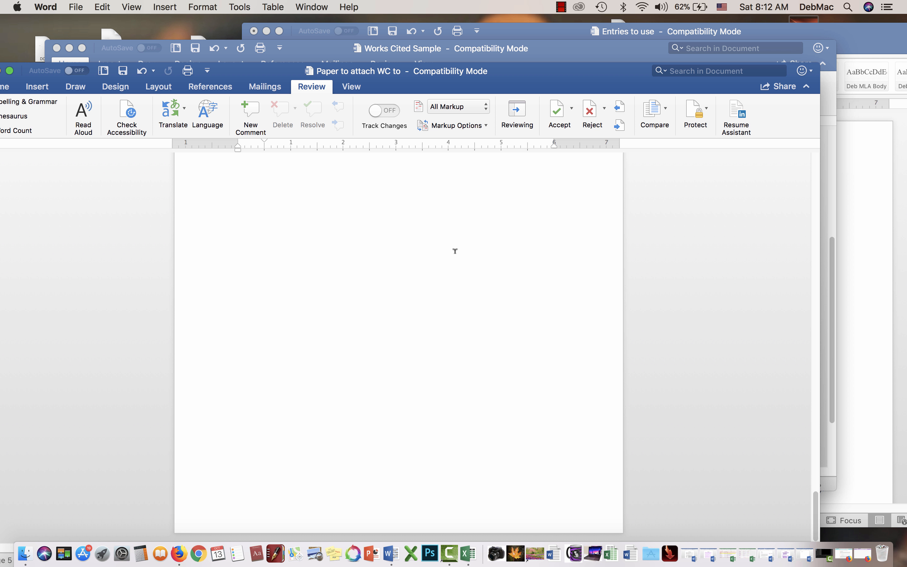
pyautogui.scroll(15, 455, 252)
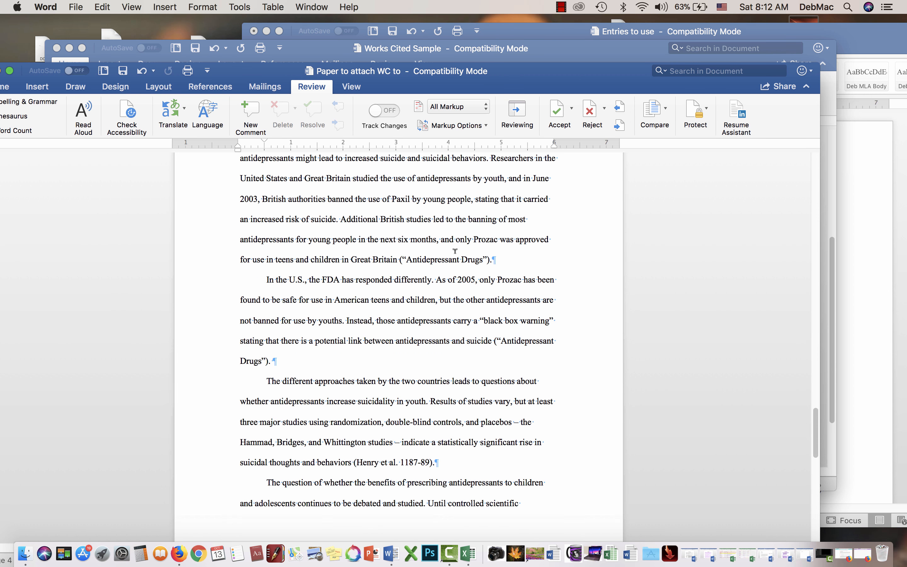
pyautogui.scroll(-10, 455, 252)
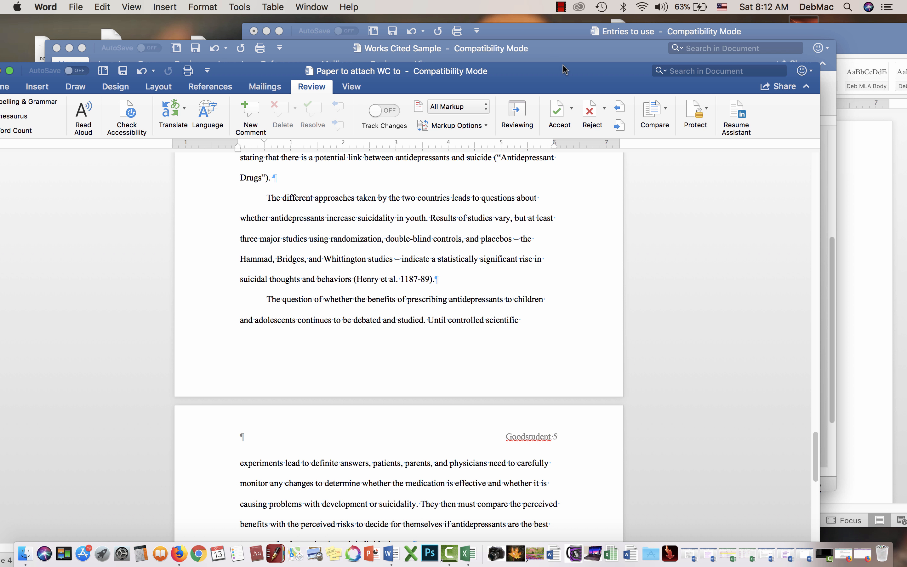
# Step: Insert a page break in the empty paragraph after the paper's concluding paragraph
pyautogui.moveTo(561, 78); pyautogui.dragTo(590, 17)
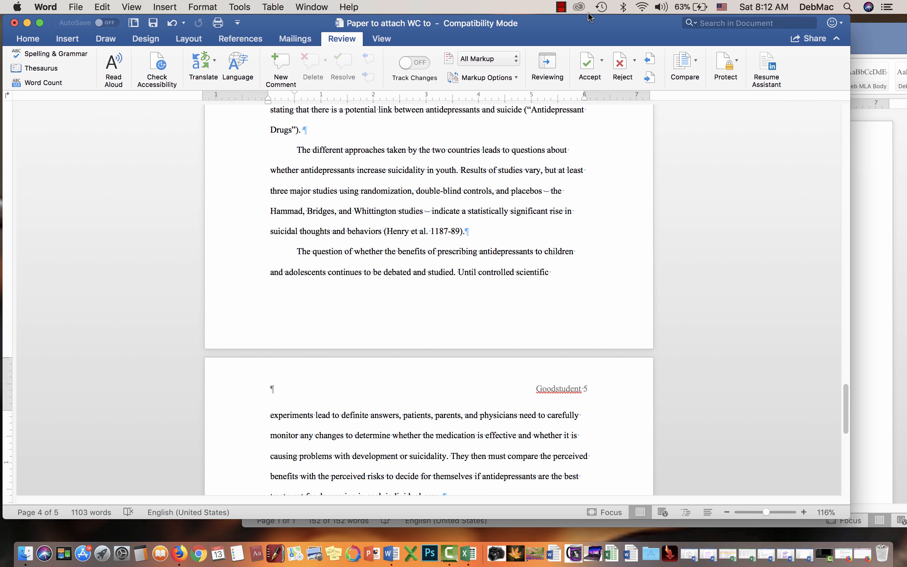
pyautogui.scroll(-6, 421, 246)
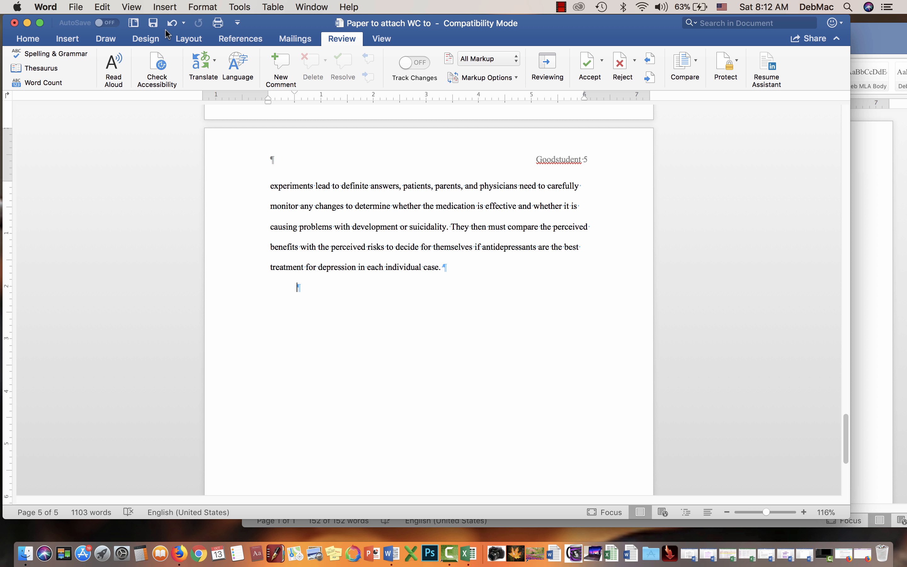
pyautogui.click(168, 9)
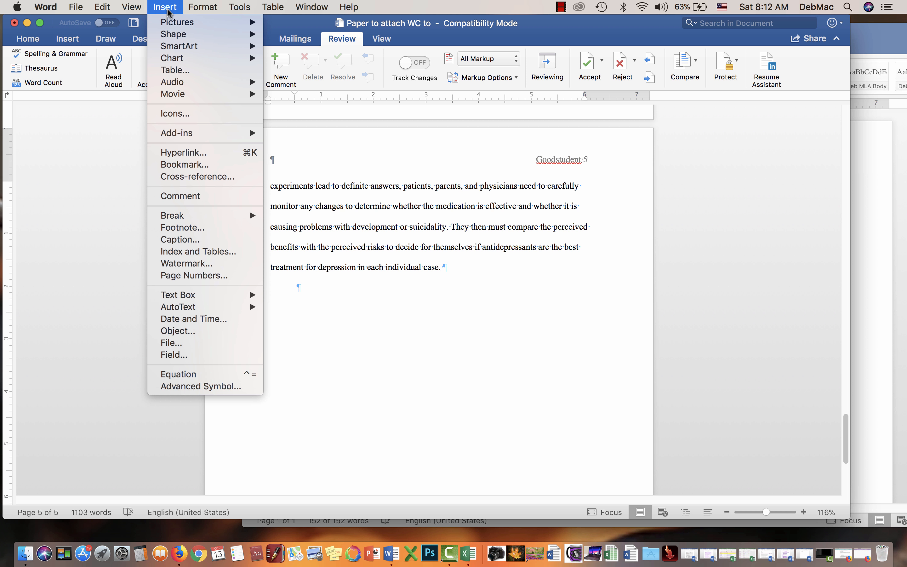
pyautogui.moveTo(180, 217)
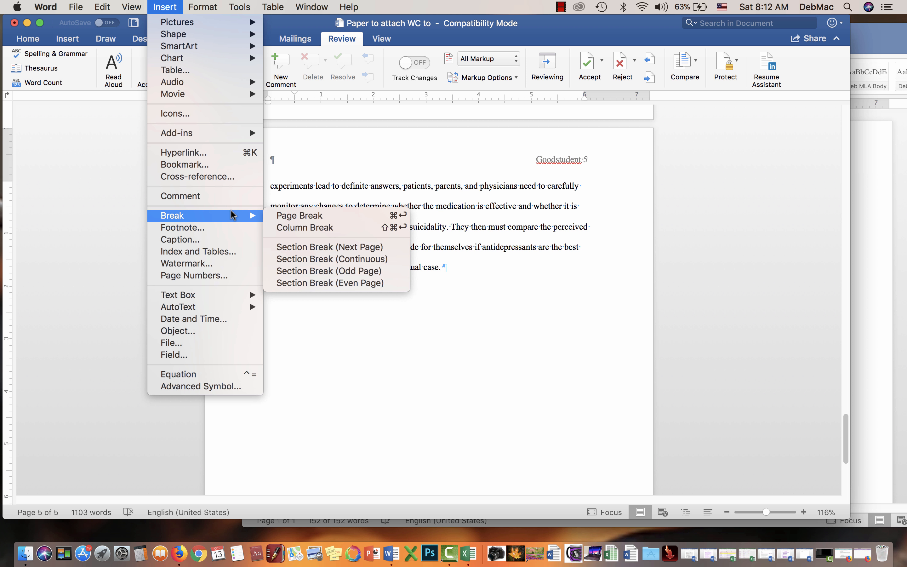
pyautogui.click(271, 215)
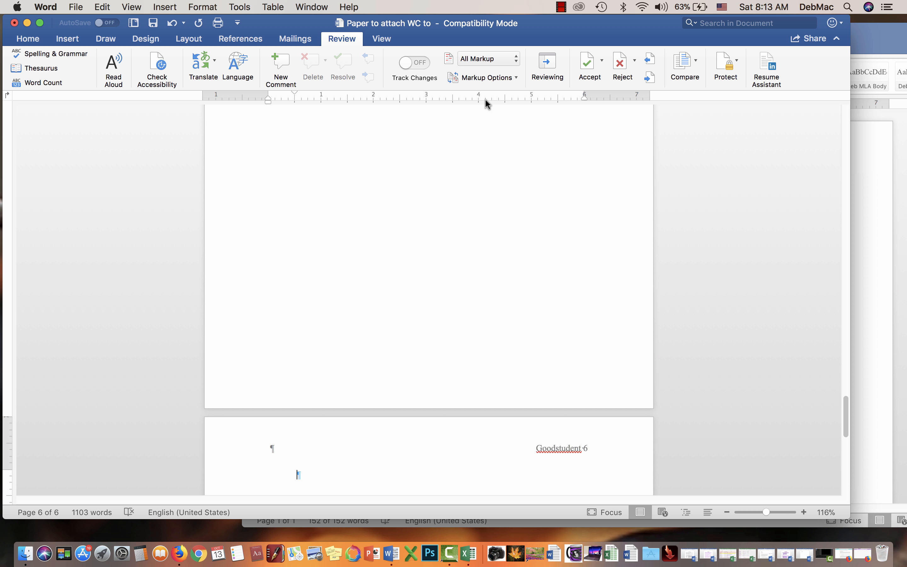
# Step: Switch to the "Works Cited Sample" document and copy its entire contents
pyautogui.moveTo(547, 33); pyautogui.dragTo(463, 336)
pyautogui.click(463, 265)
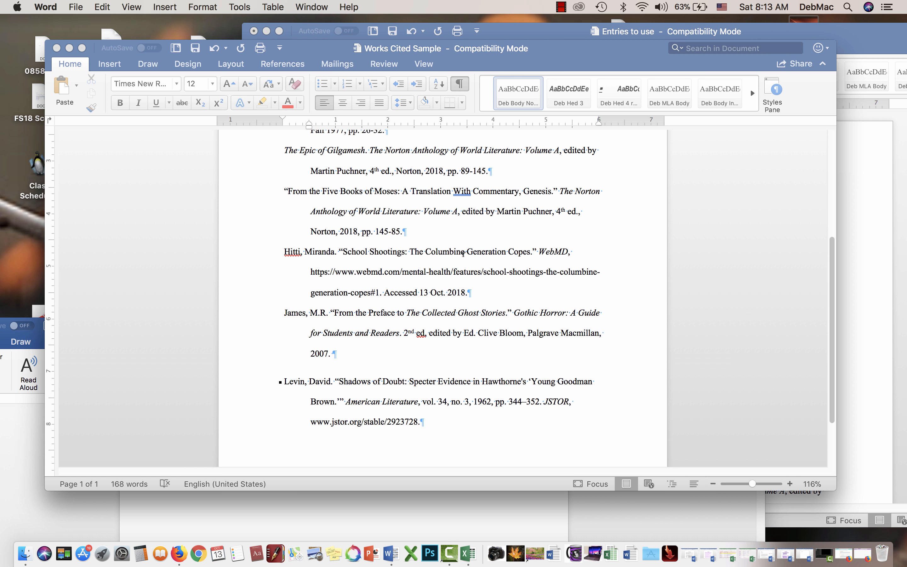
pyautogui.scroll(5, 463, 261)
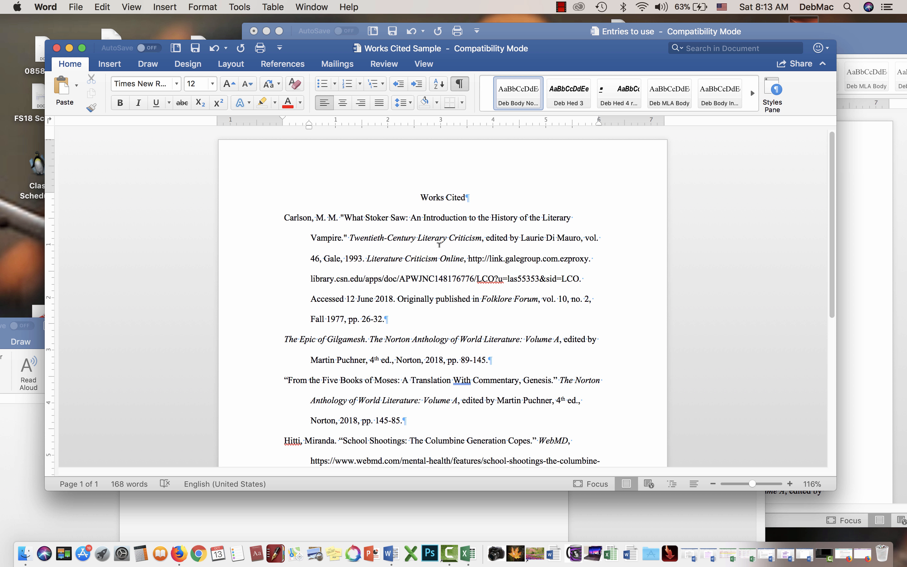
pyautogui.click(100, 8)
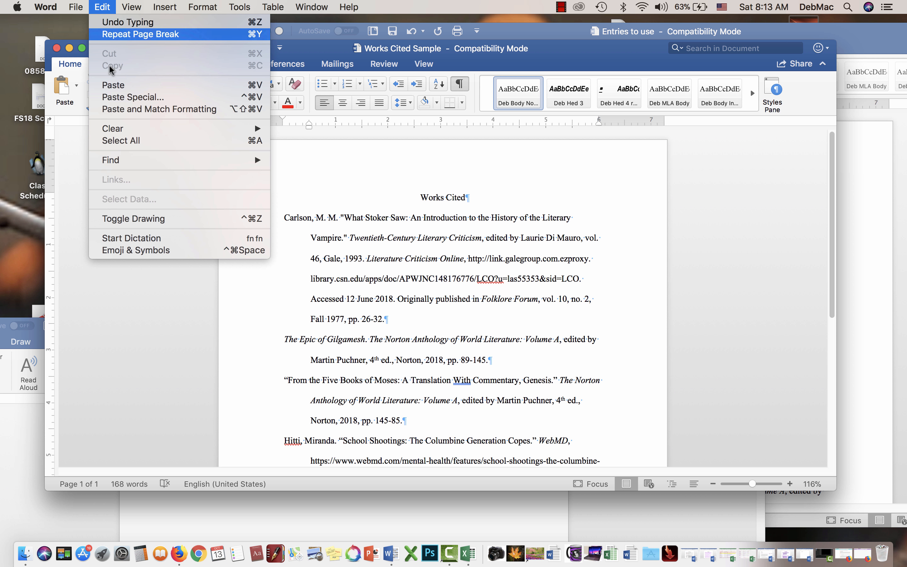
pyautogui.click(120, 140)
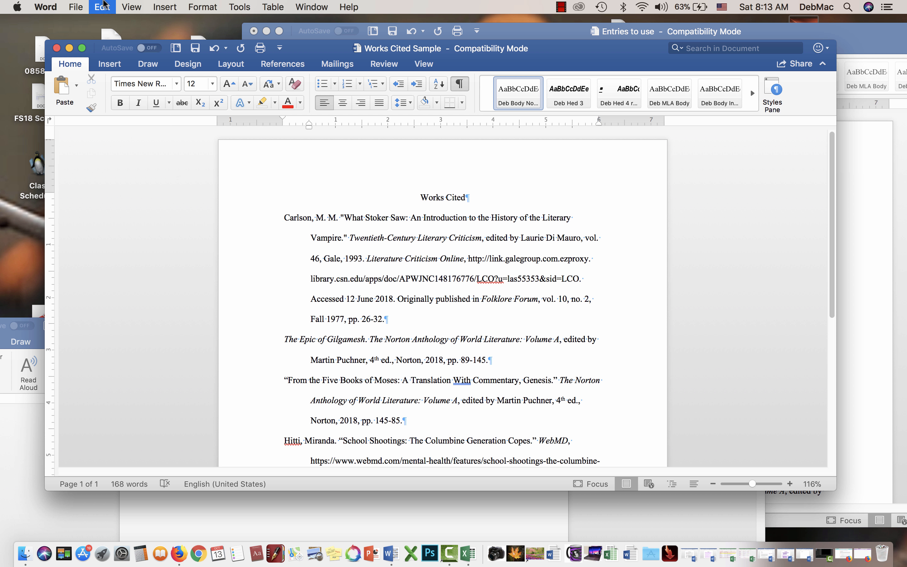
pyautogui.click(102, 8)
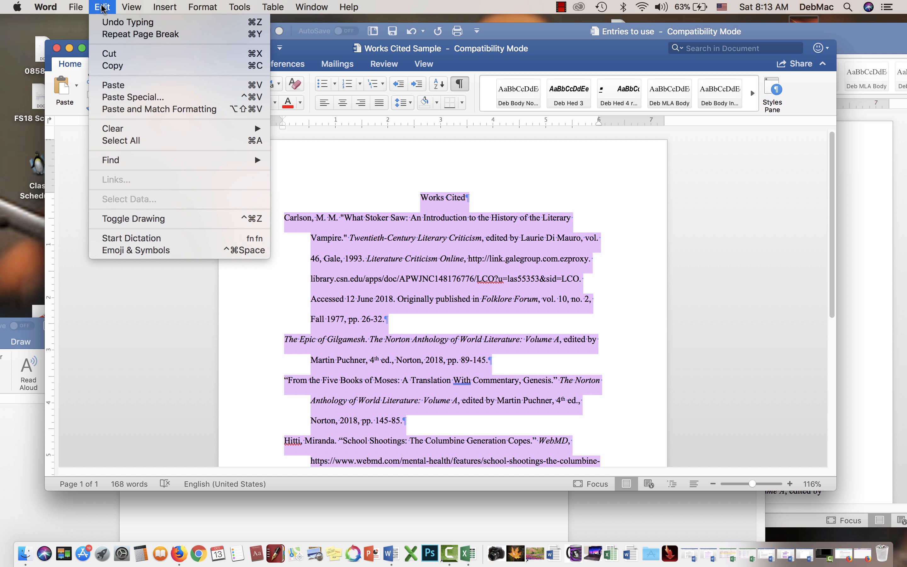
pyautogui.click(107, 68)
# Step: Return to the "Paper to attach WC to" document and paste the copied Works Cited list on the blank page after the page break
pyautogui.click(70, 48)
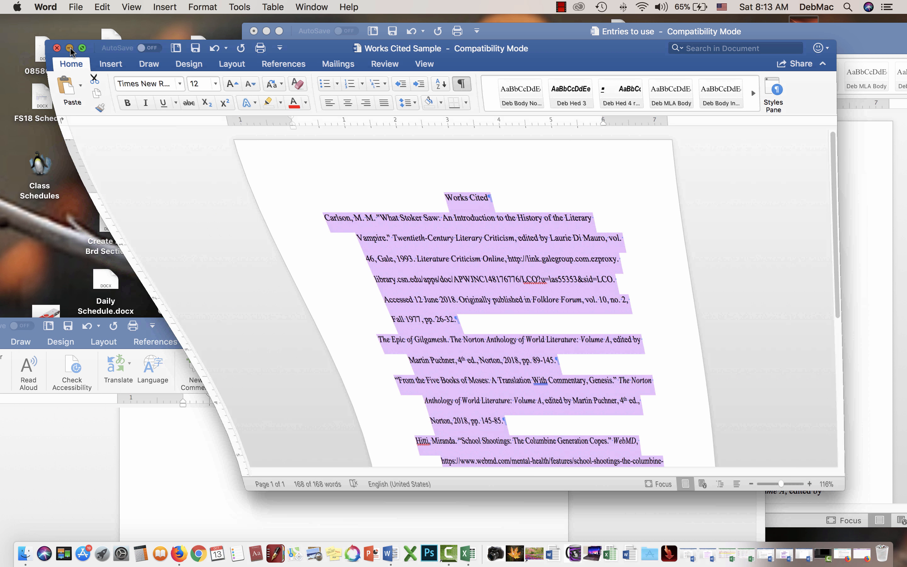
pyautogui.moveTo(180, 328); pyautogui.dragTo(259, 88)
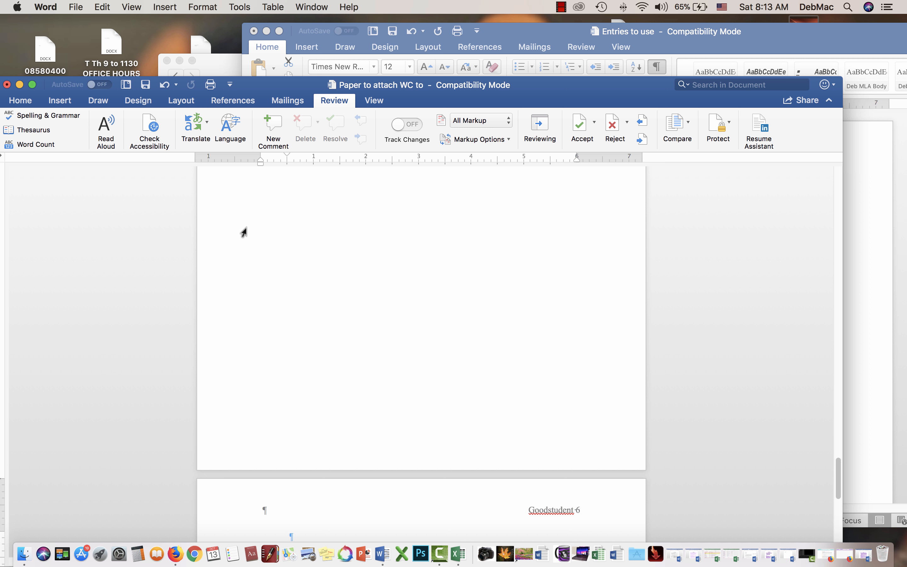
pyautogui.scroll(10, 244, 232)
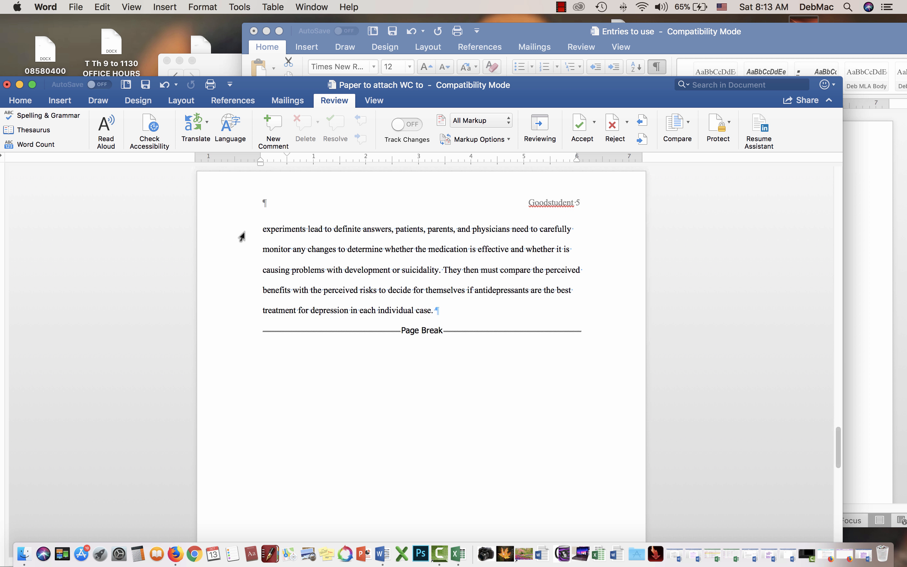
pyautogui.scroll(-12, 242, 236)
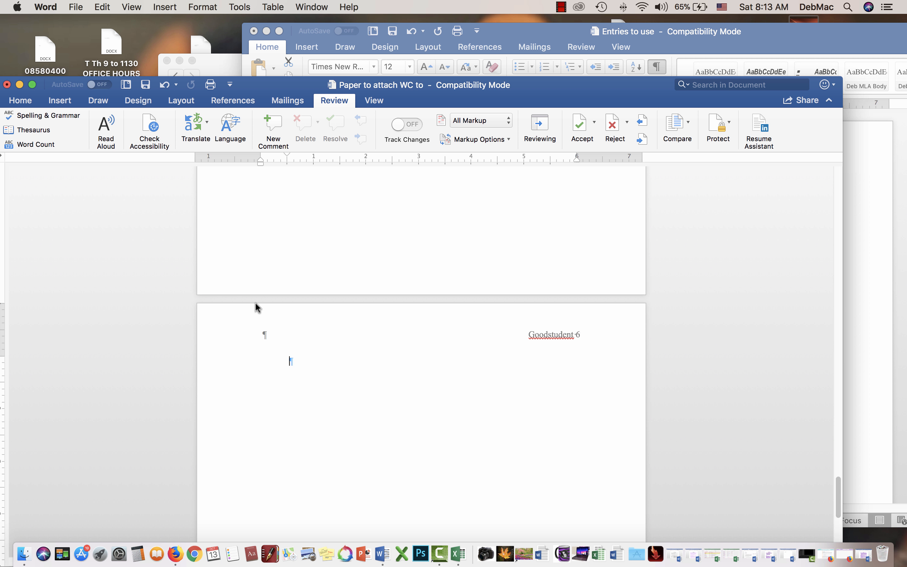
pyautogui.rightClick(290, 361)
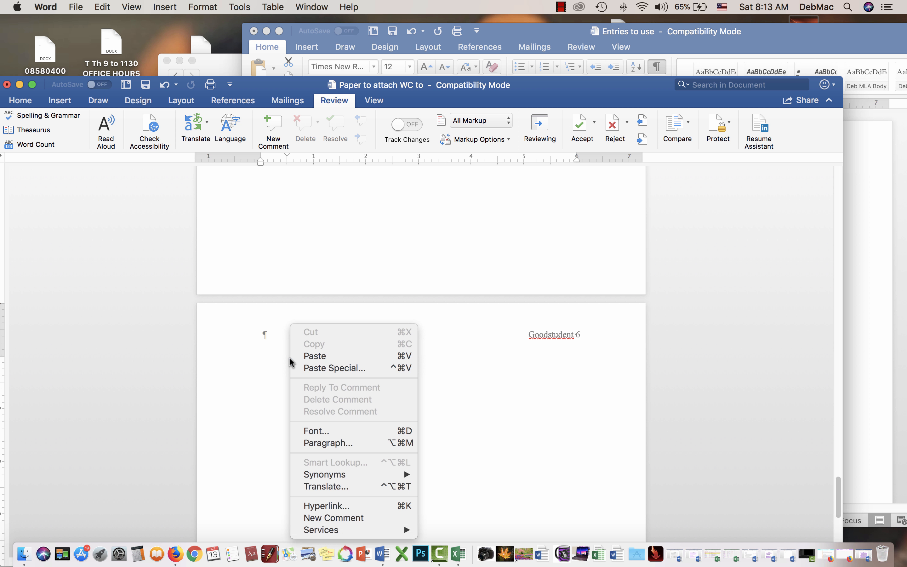
pyautogui.click(294, 356)
# Step: Review the pasted Works Cited page from heading to last entry, including the page header and the page break before it
pyautogui.scroll(-10, 303, 354)
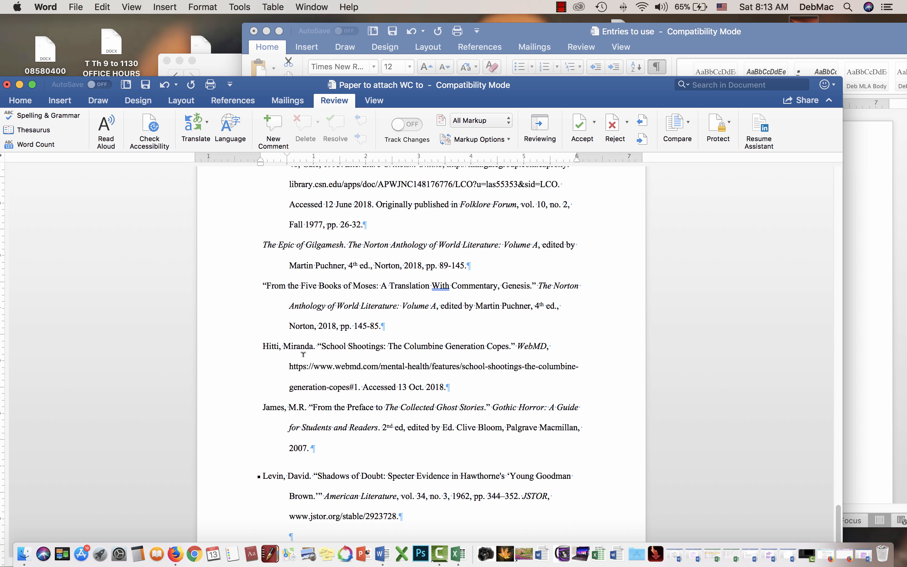
pyautogui.scroll(11, 303, 357)
pyautogui.scroll(-10, 304, 354)
pyautogui.scroll(8, 304, 355)
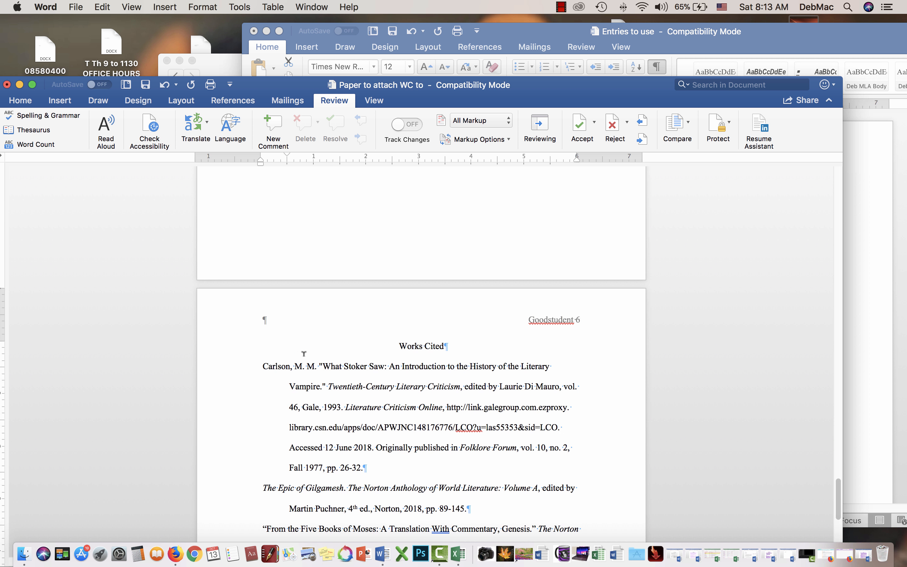
pyautogui.scroll(5, 304, 354)
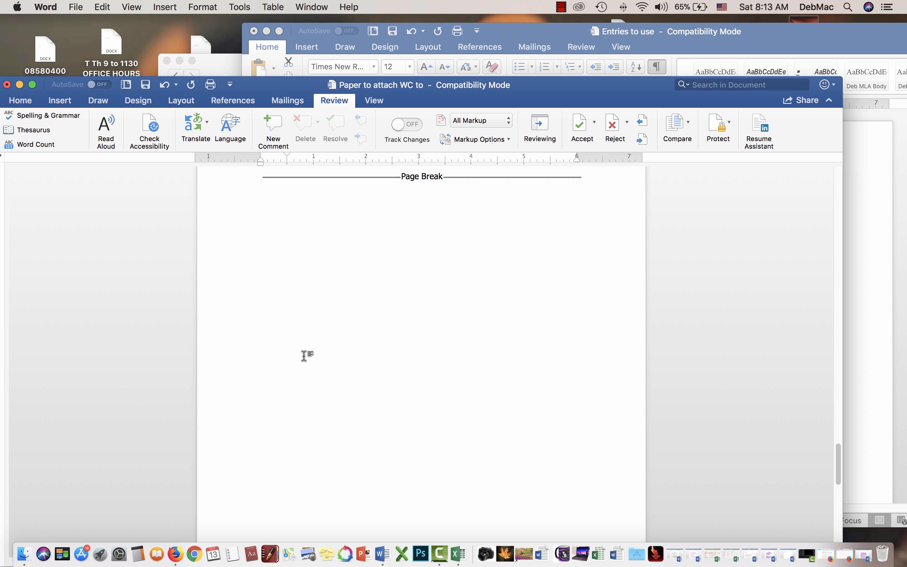
pyautogui.scroll(-12, 304, 356)
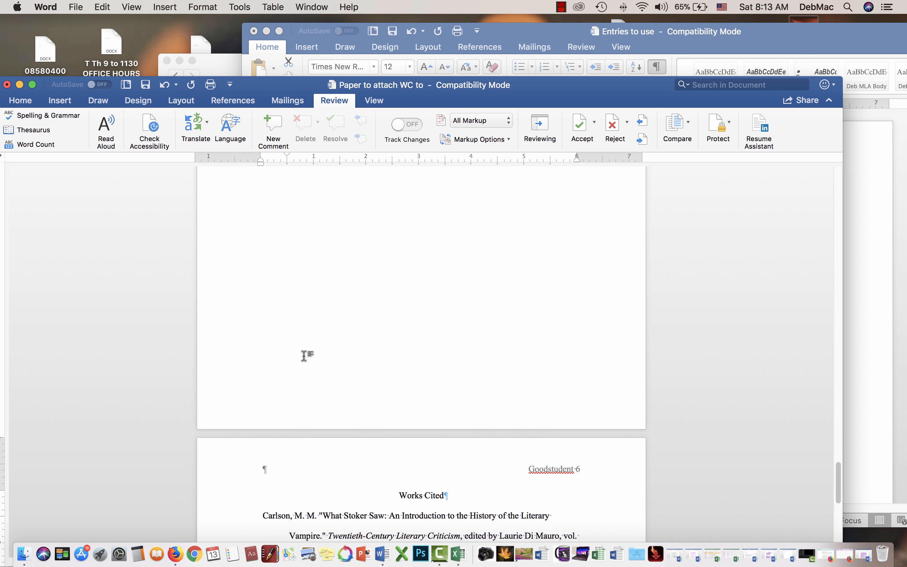
pyautogui.scroll(-1, 303, 356)
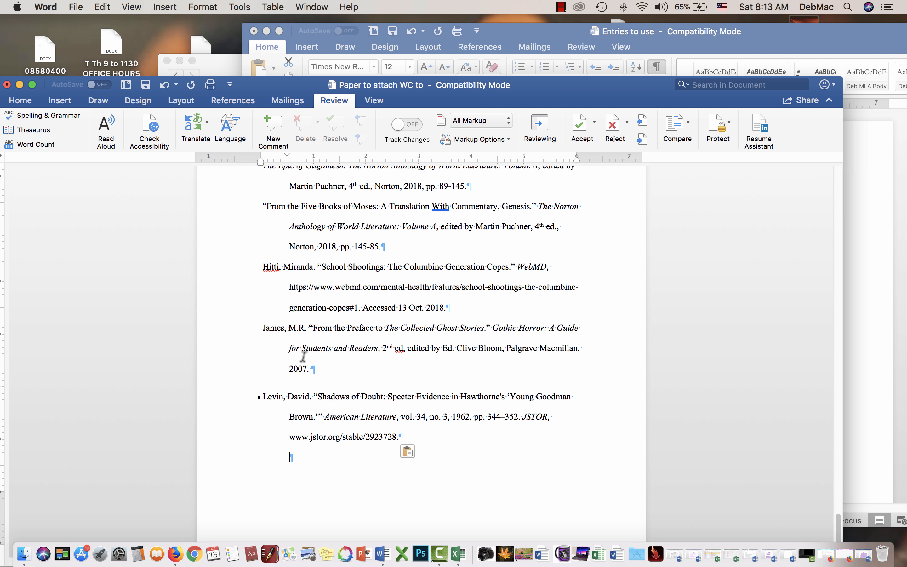